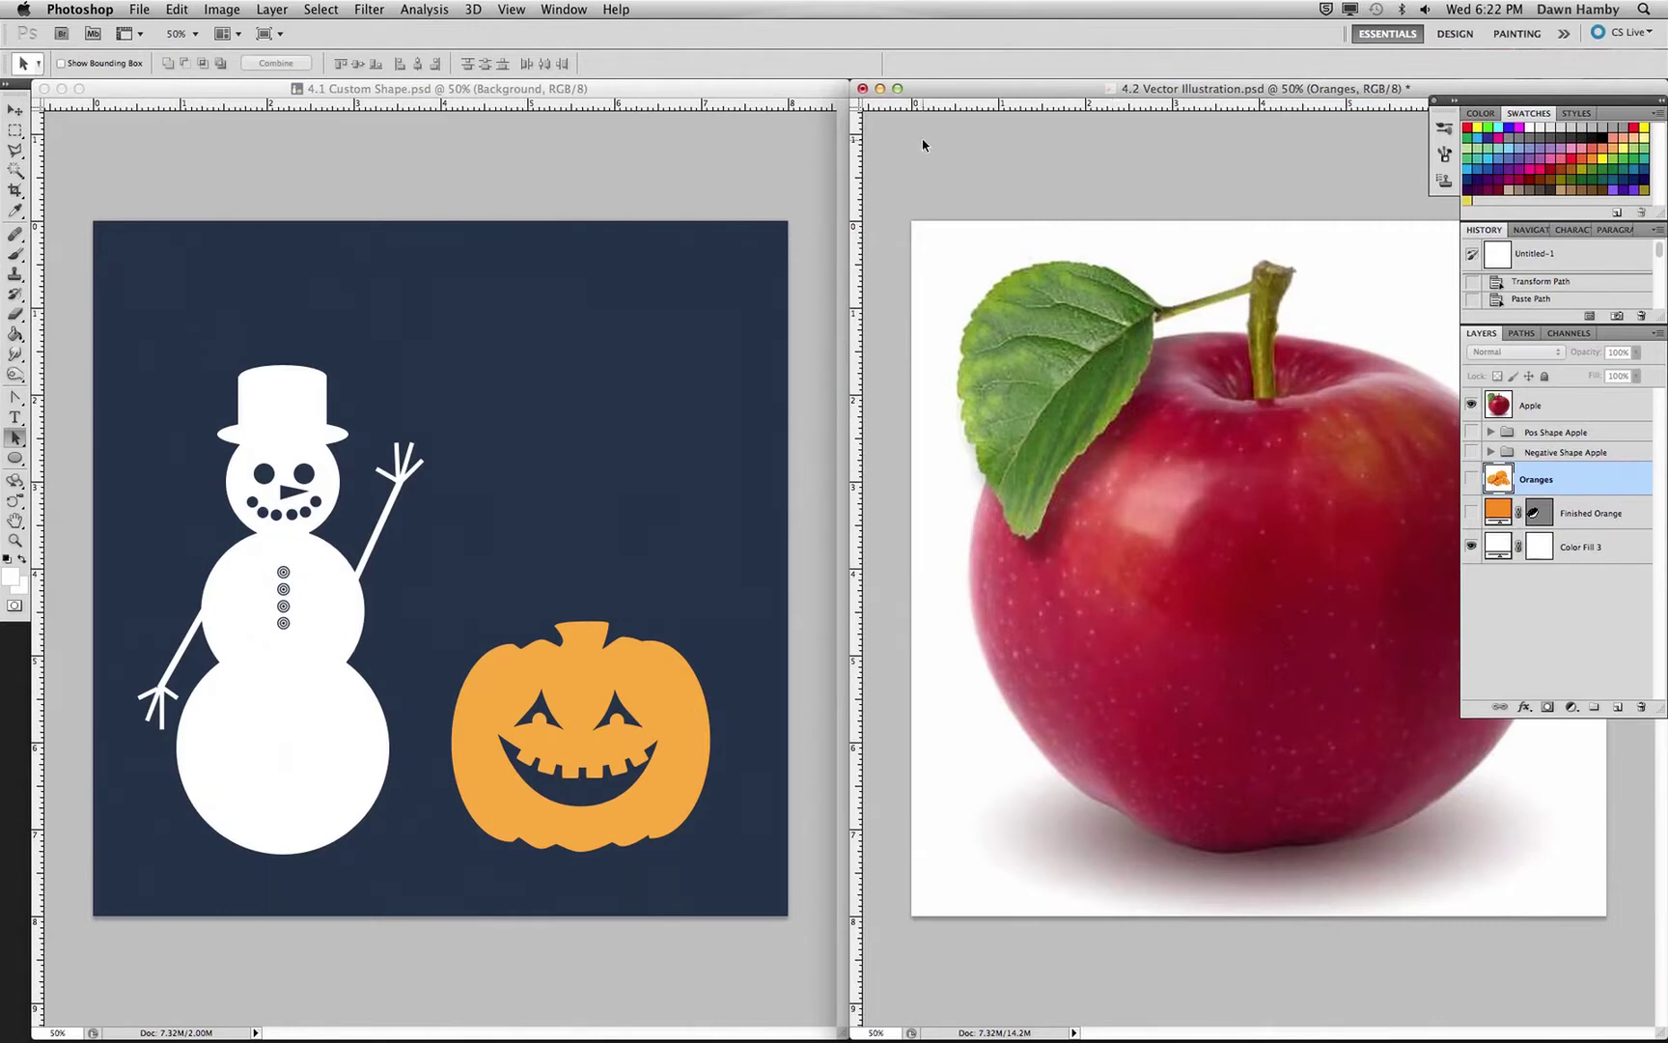
Switch the 4.2 Vector Illustration document to full-screen mode with F.
key("f")
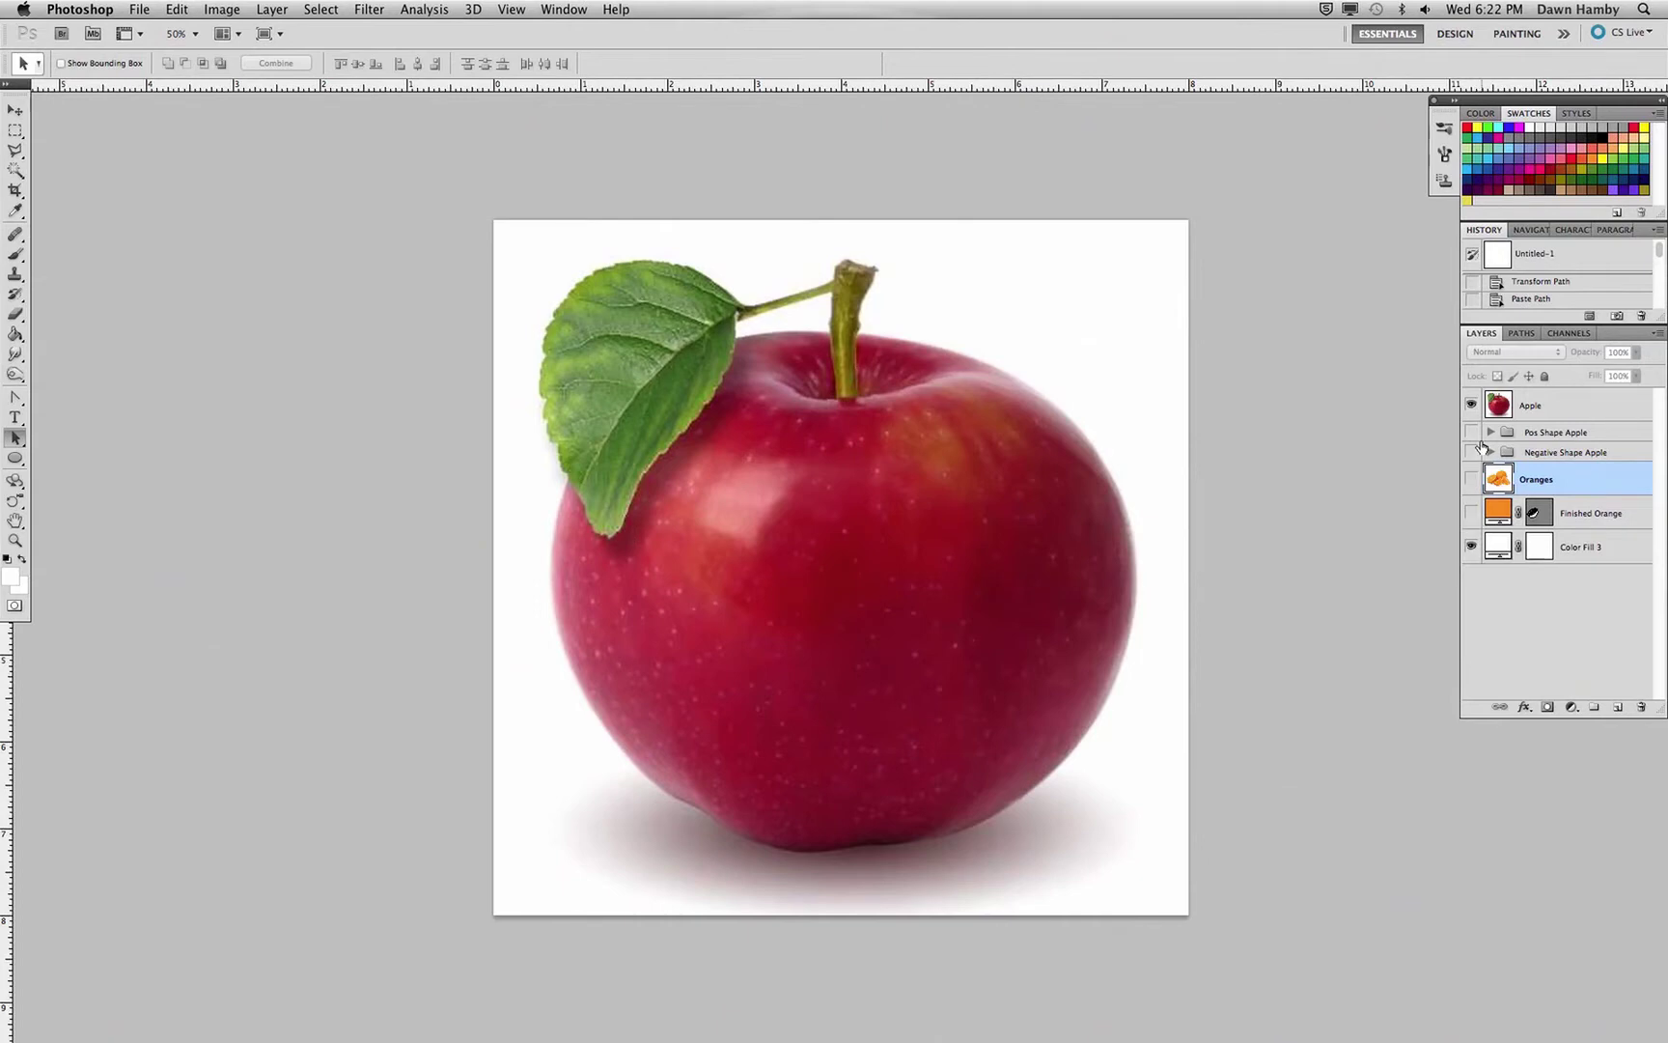
Show the Pos Shape Apple group and hide the Apple photo layer, toggling it once to compare.
left_click(1471, 431)
left_click(1471, 404)
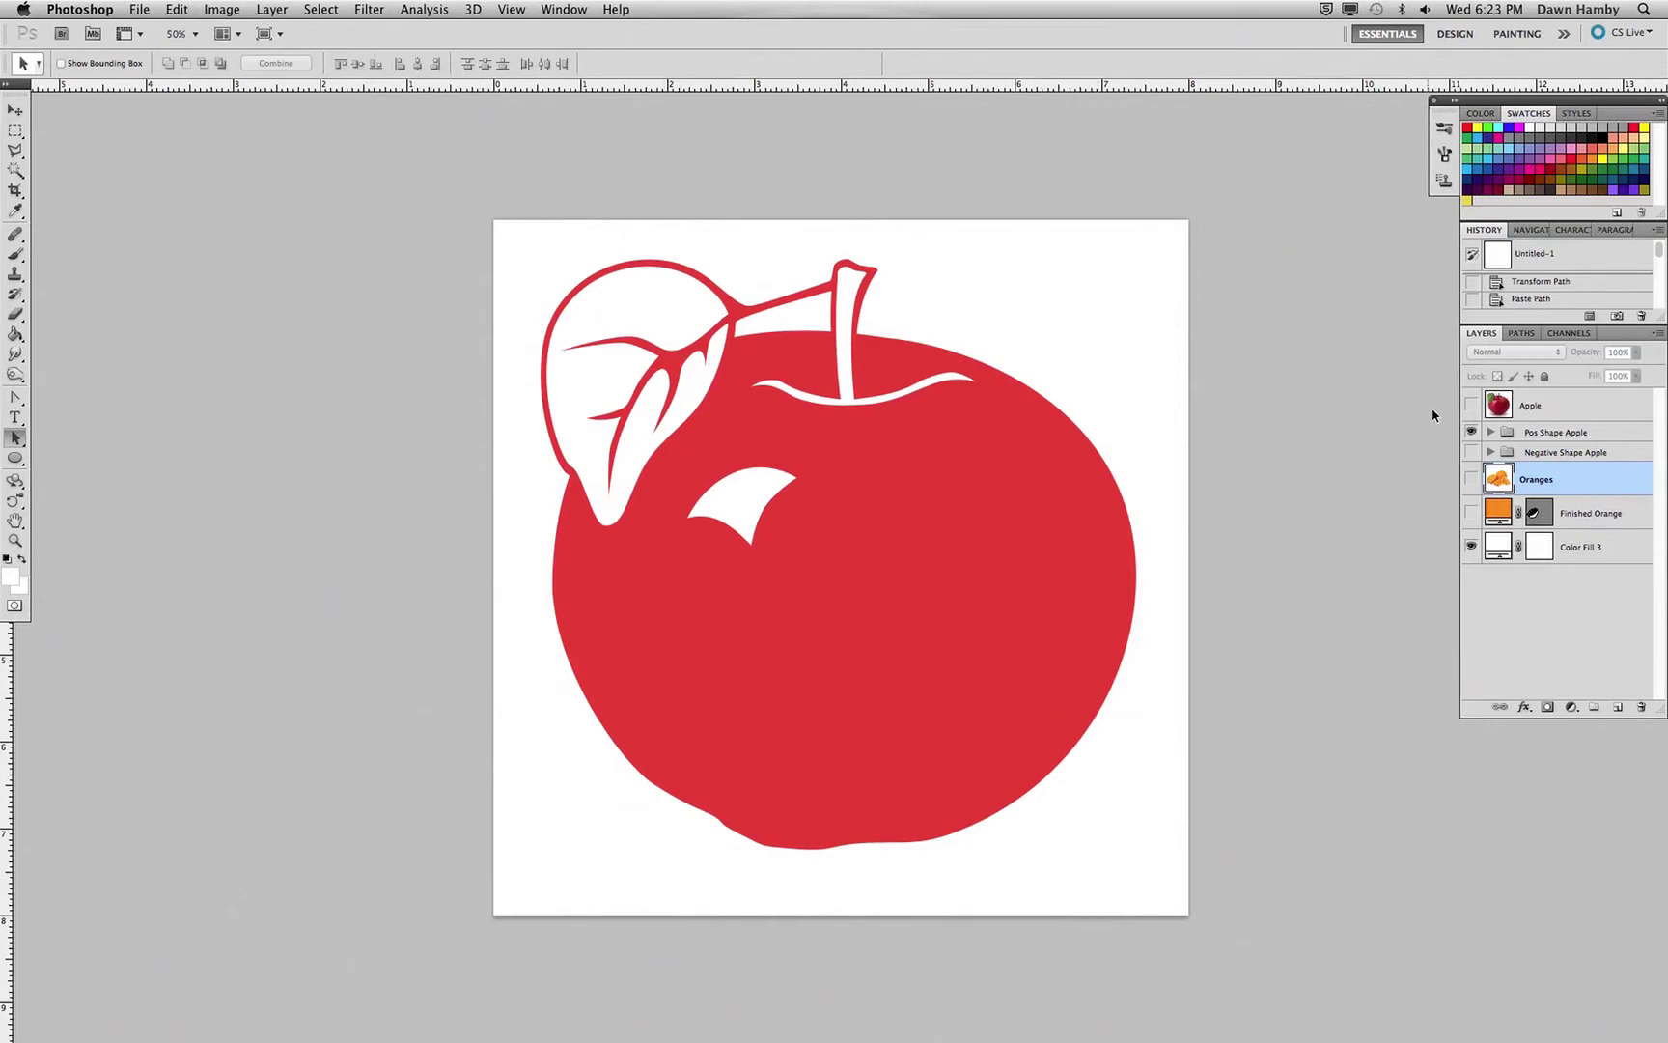
left_click(1471, 407)
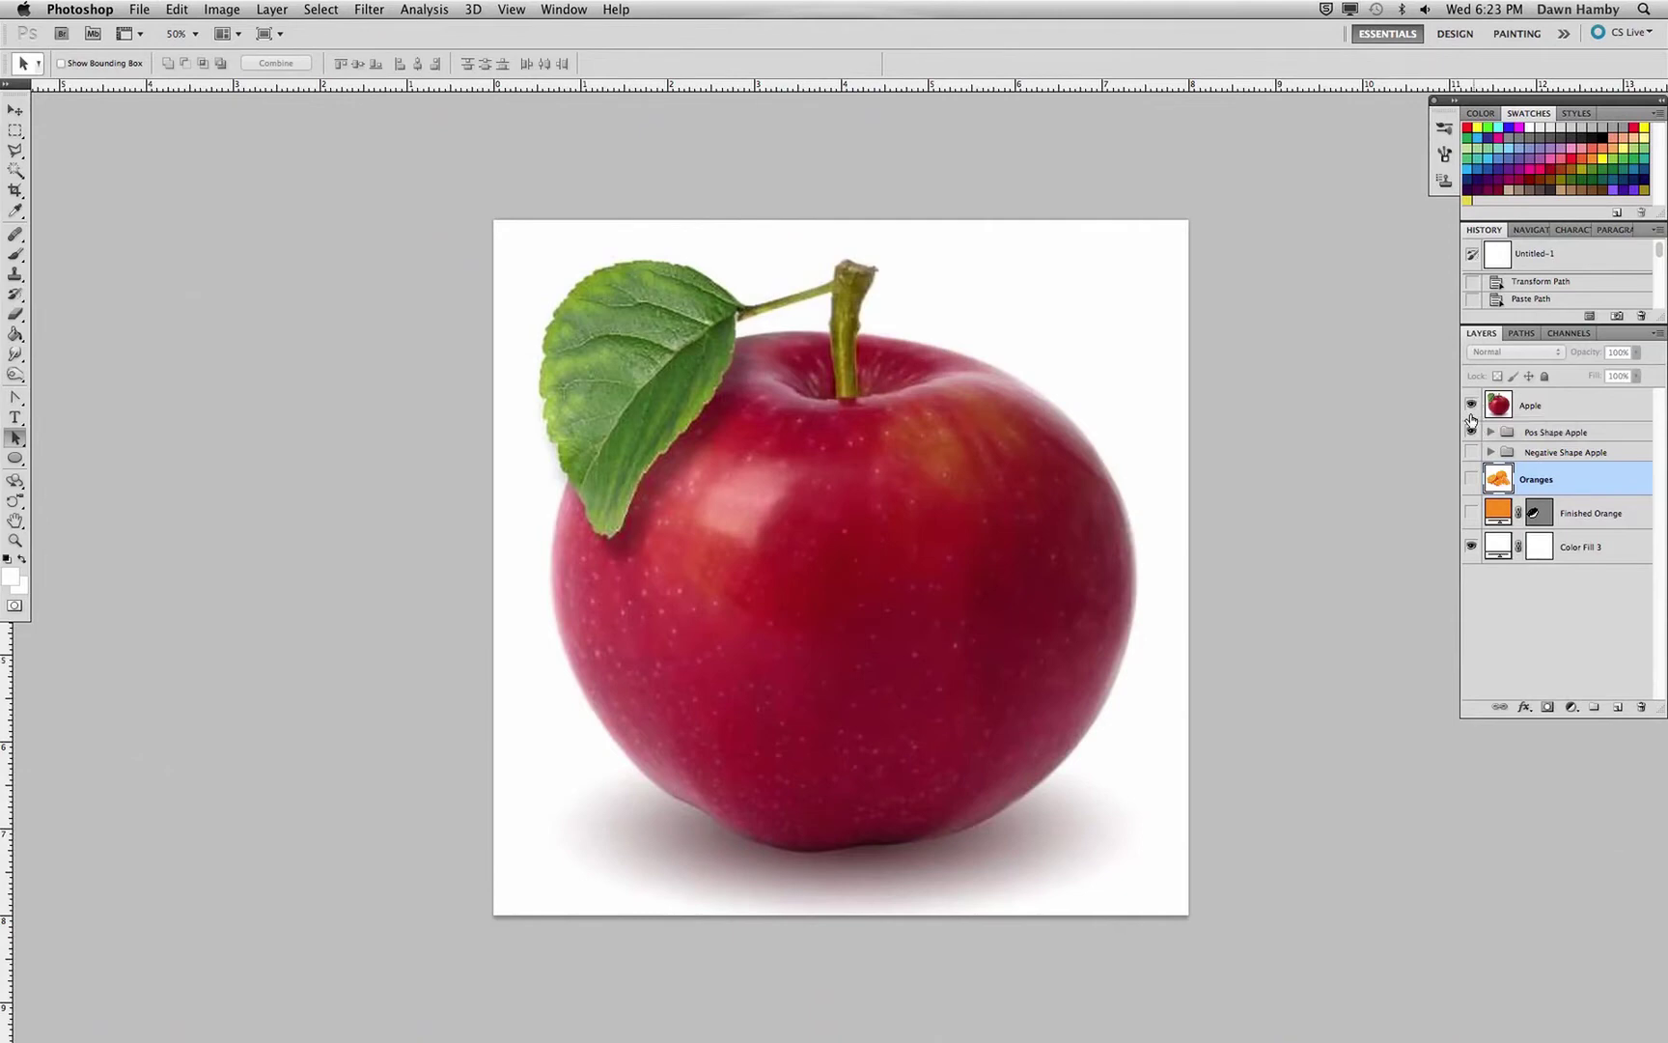
left_click(1471, 406)
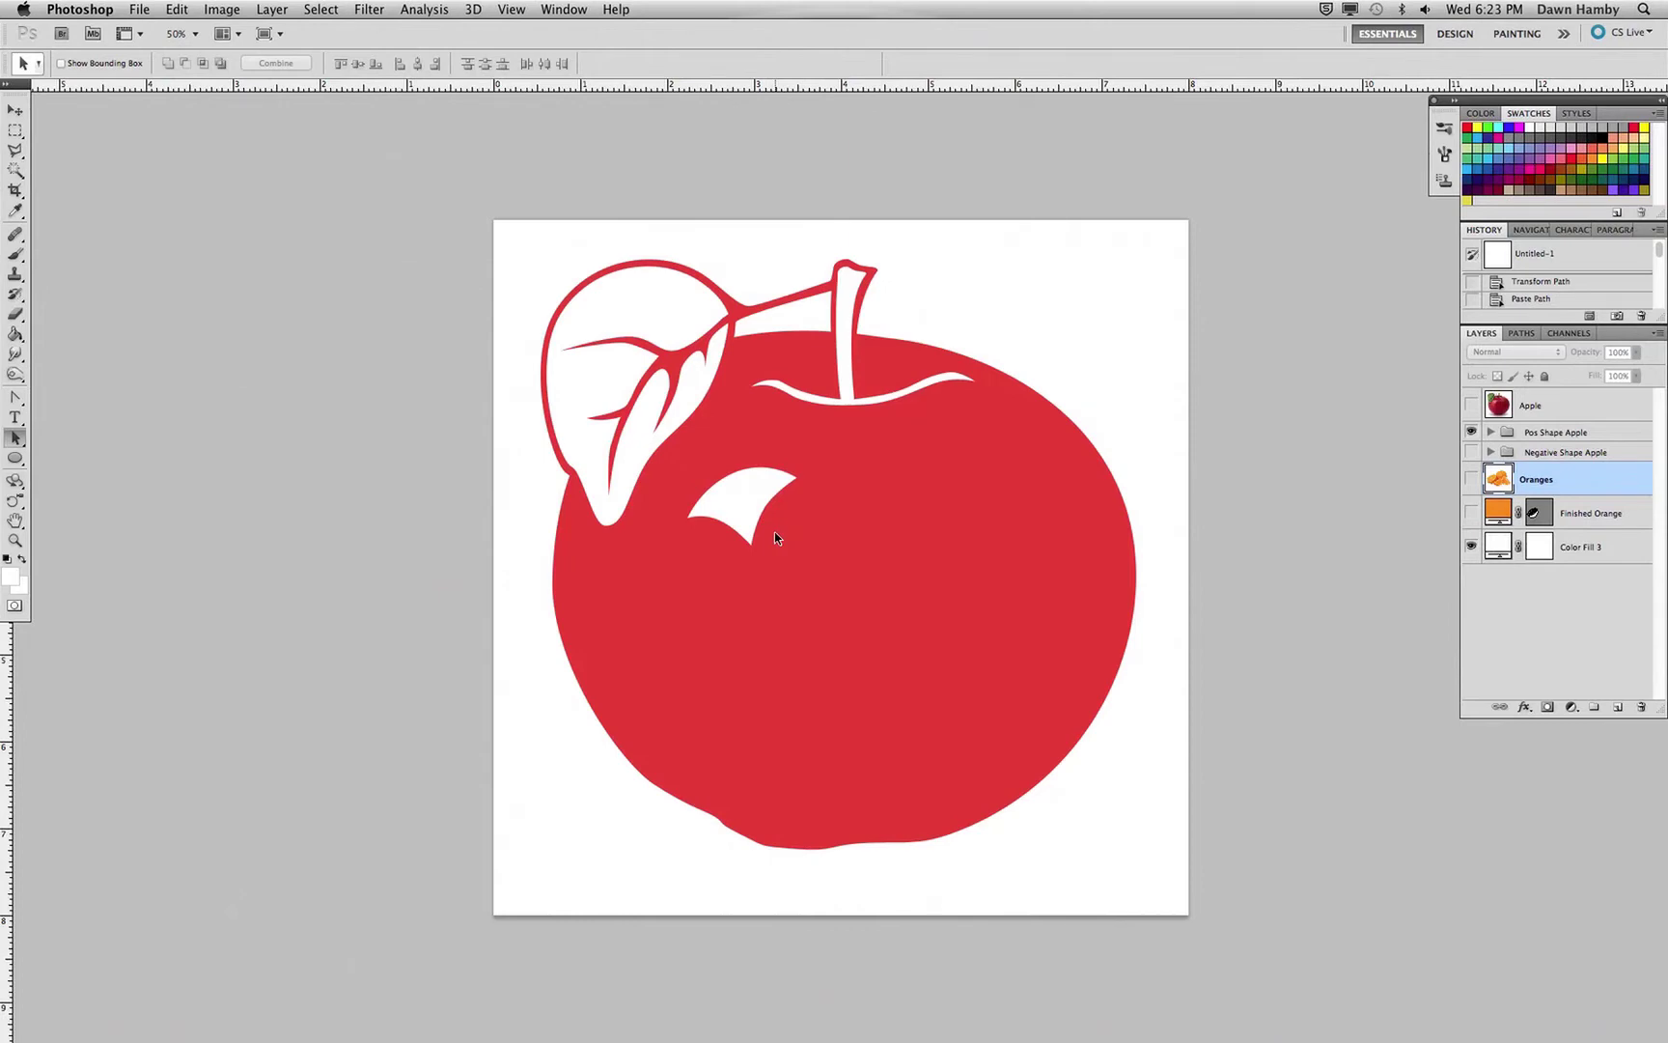
Expand the Pos Shape Apple group and select its Shape 1 copy layer.
left_click(1490, 432)
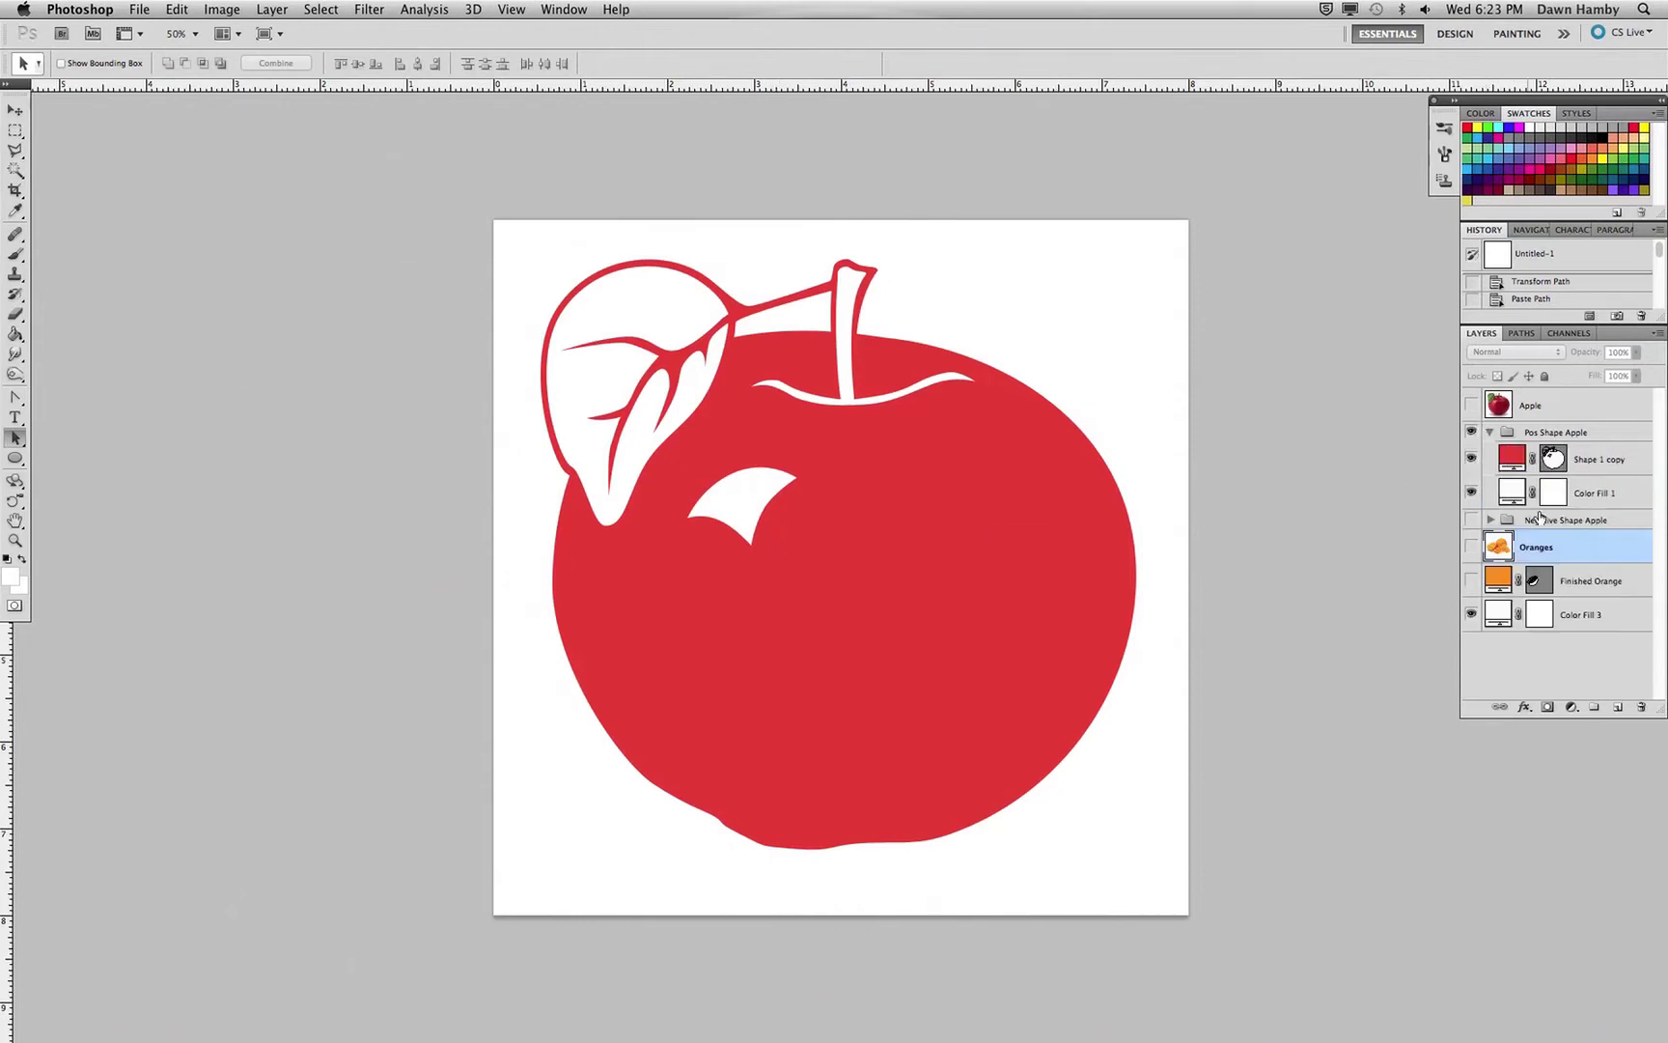
left_click(1598, 462)
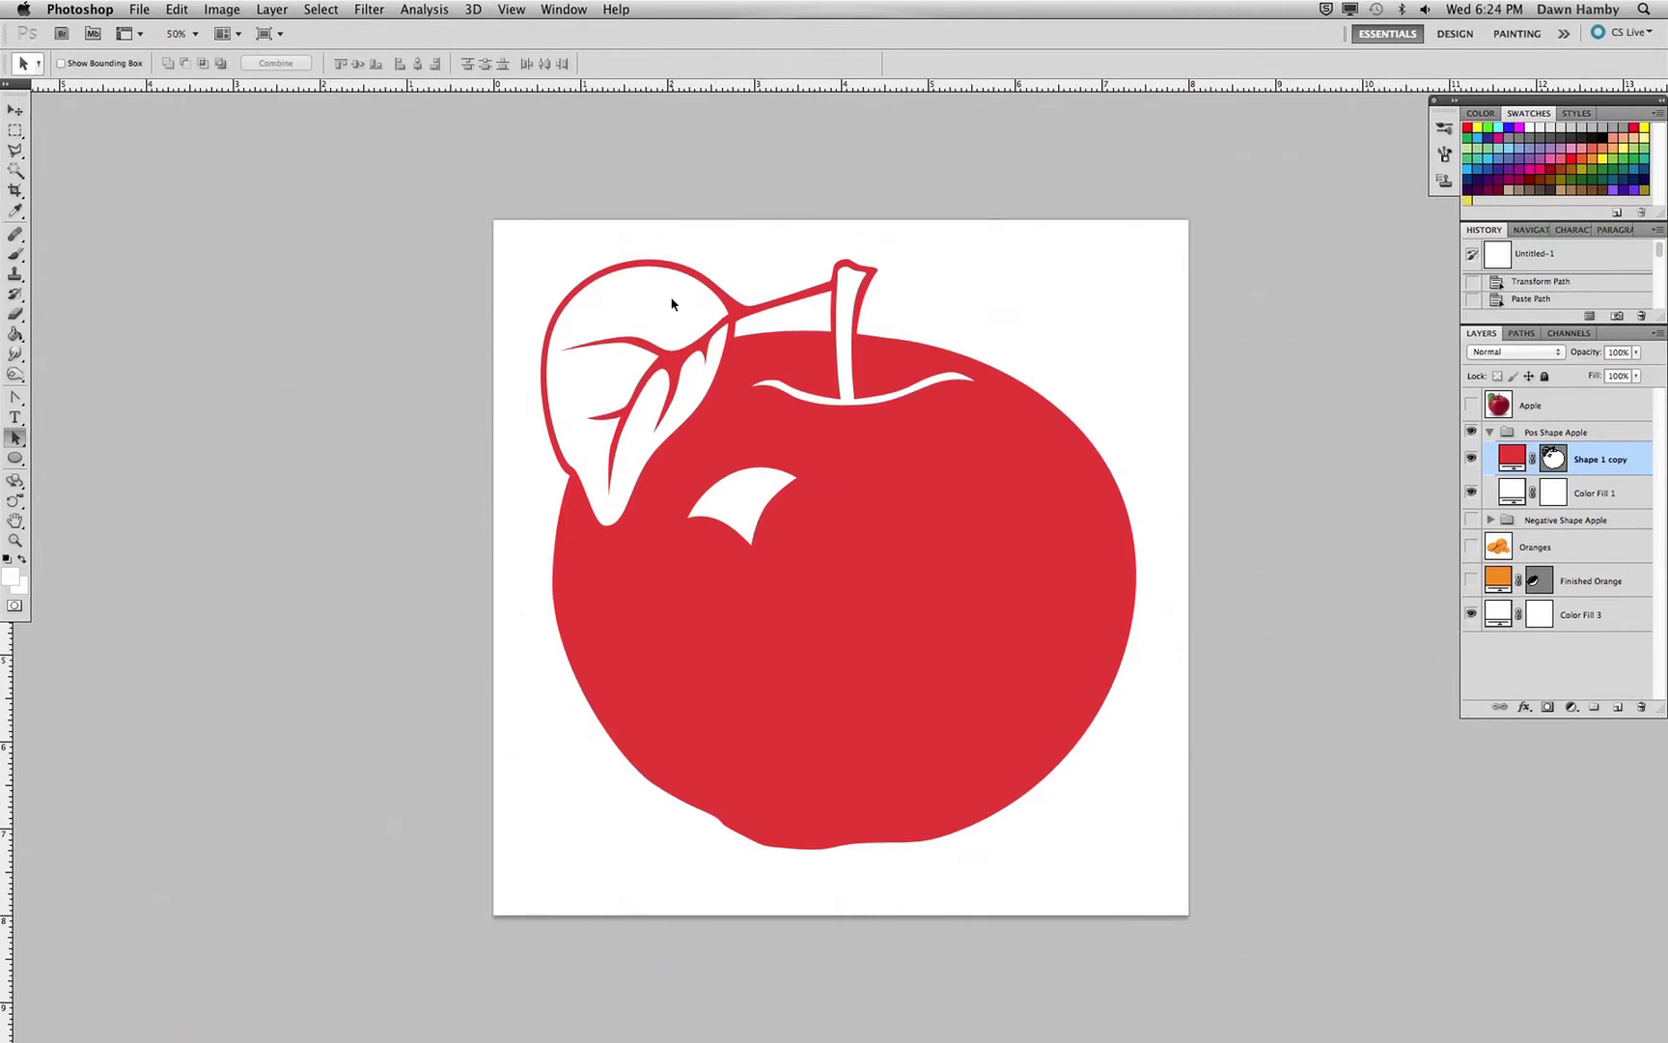
Collapse and hide Pos Shape Apple, then show and expand the Negative Shape Apple group.
left_click(1490, 432)
left_click(1471, 452)
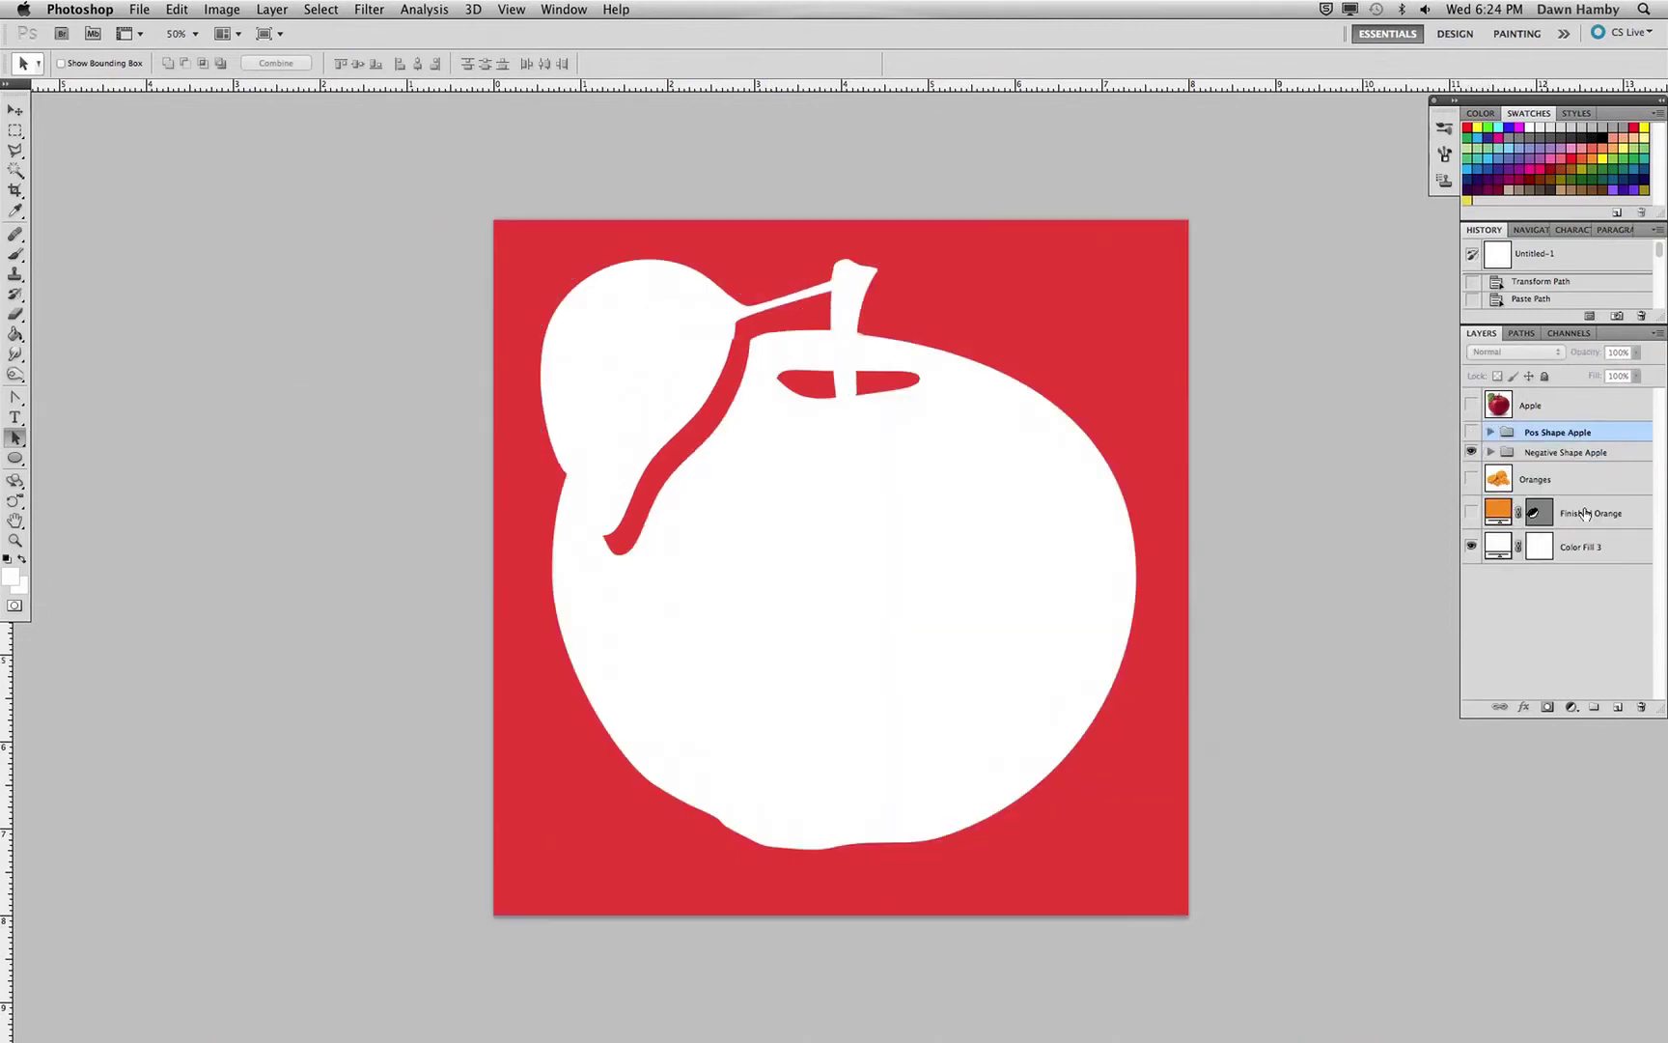
left_click(1470, 431)
left_click(1491, 453)
left_click(1491, 453)
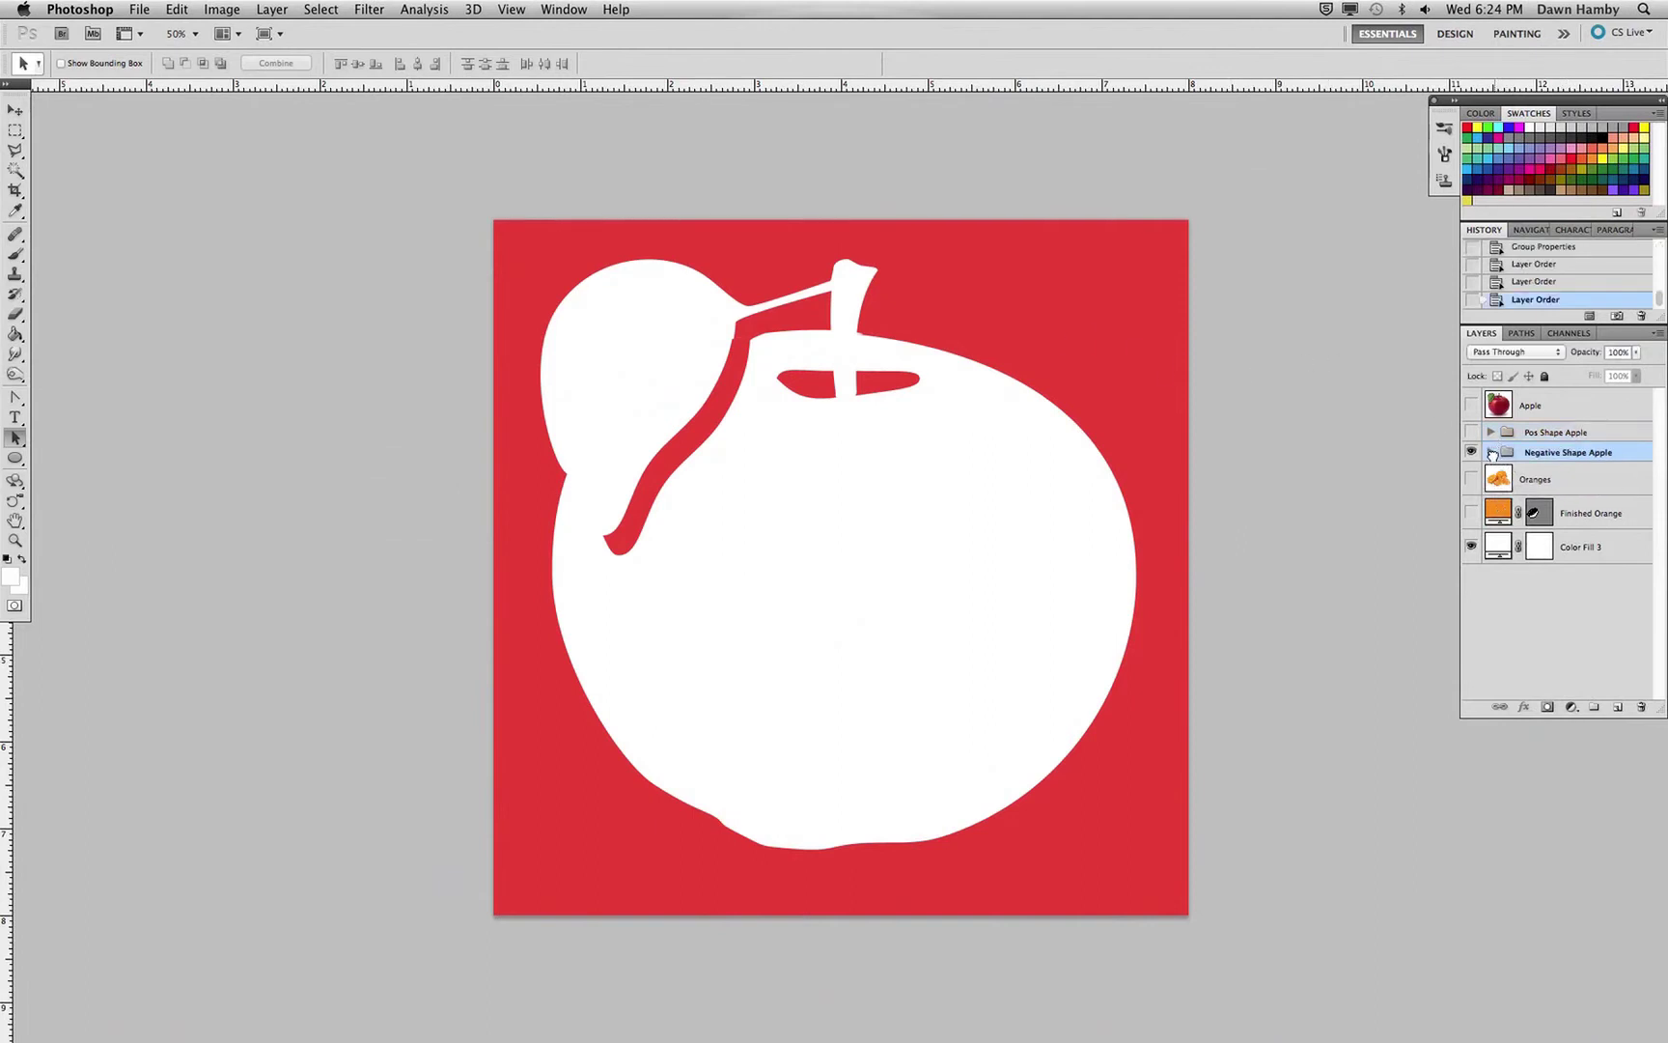
left_click(1491, 452)
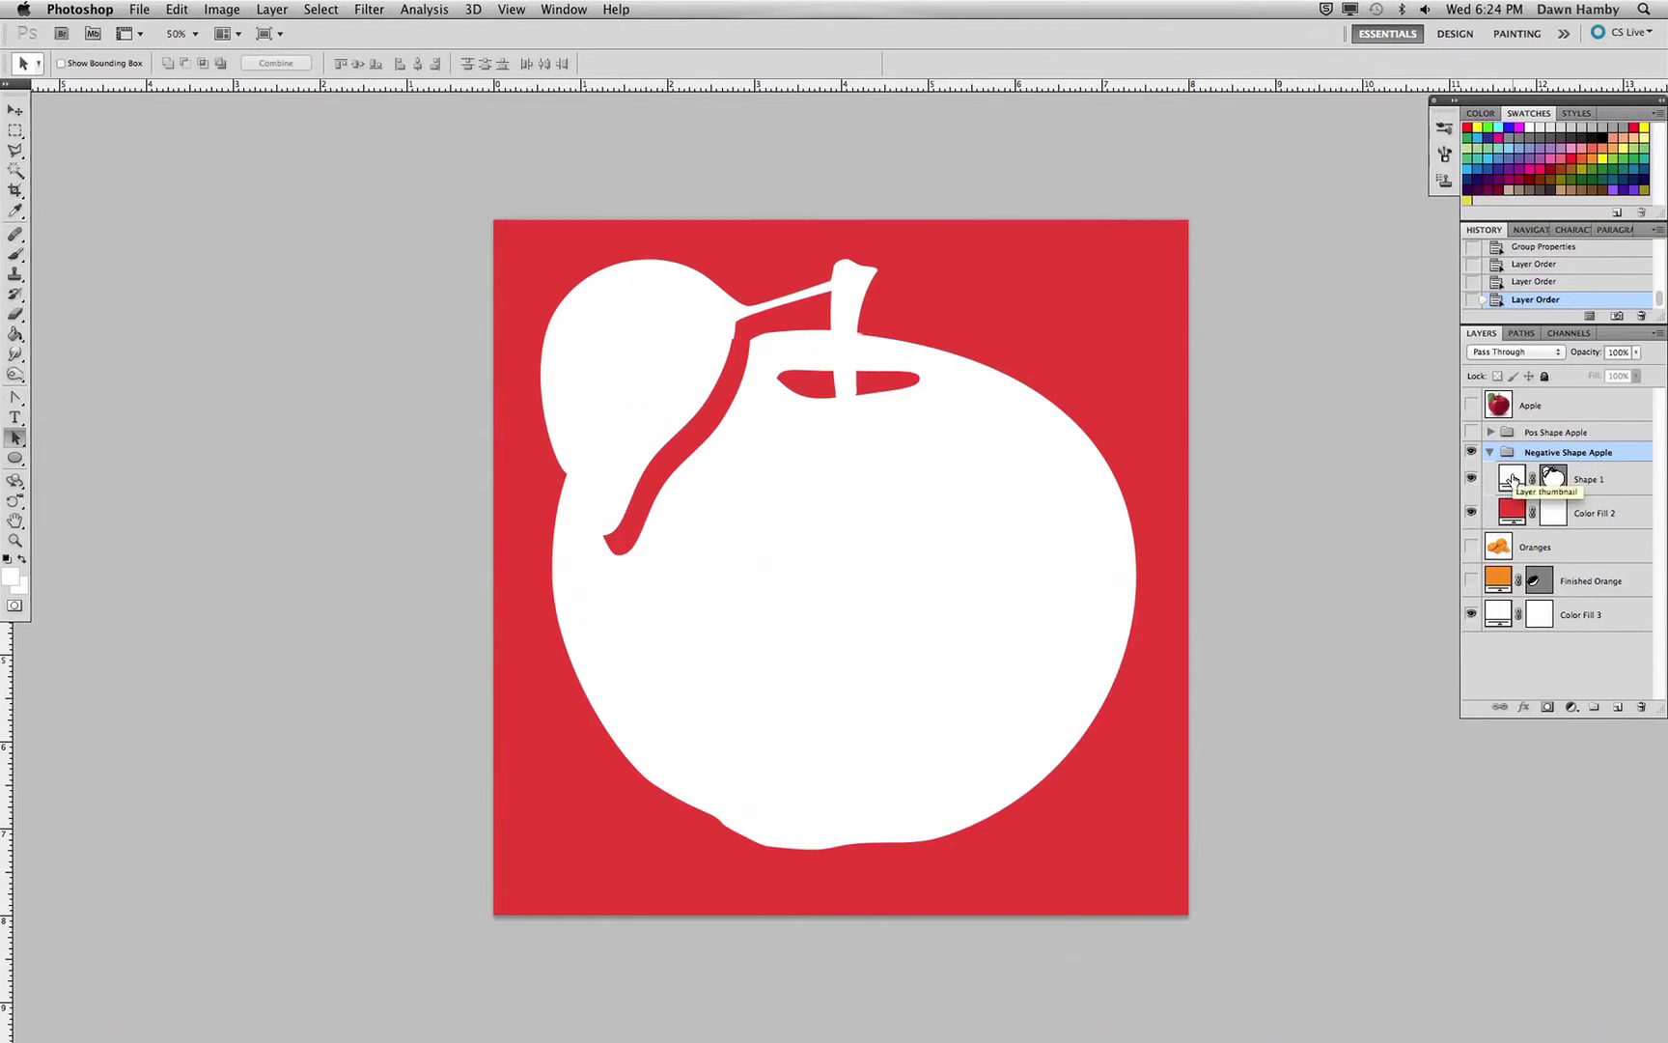
Change the negative apple's Shape 1 fill colour to black (000000).
double_click(1512, 480)
left_click_drag(142, 175, 86, 376)
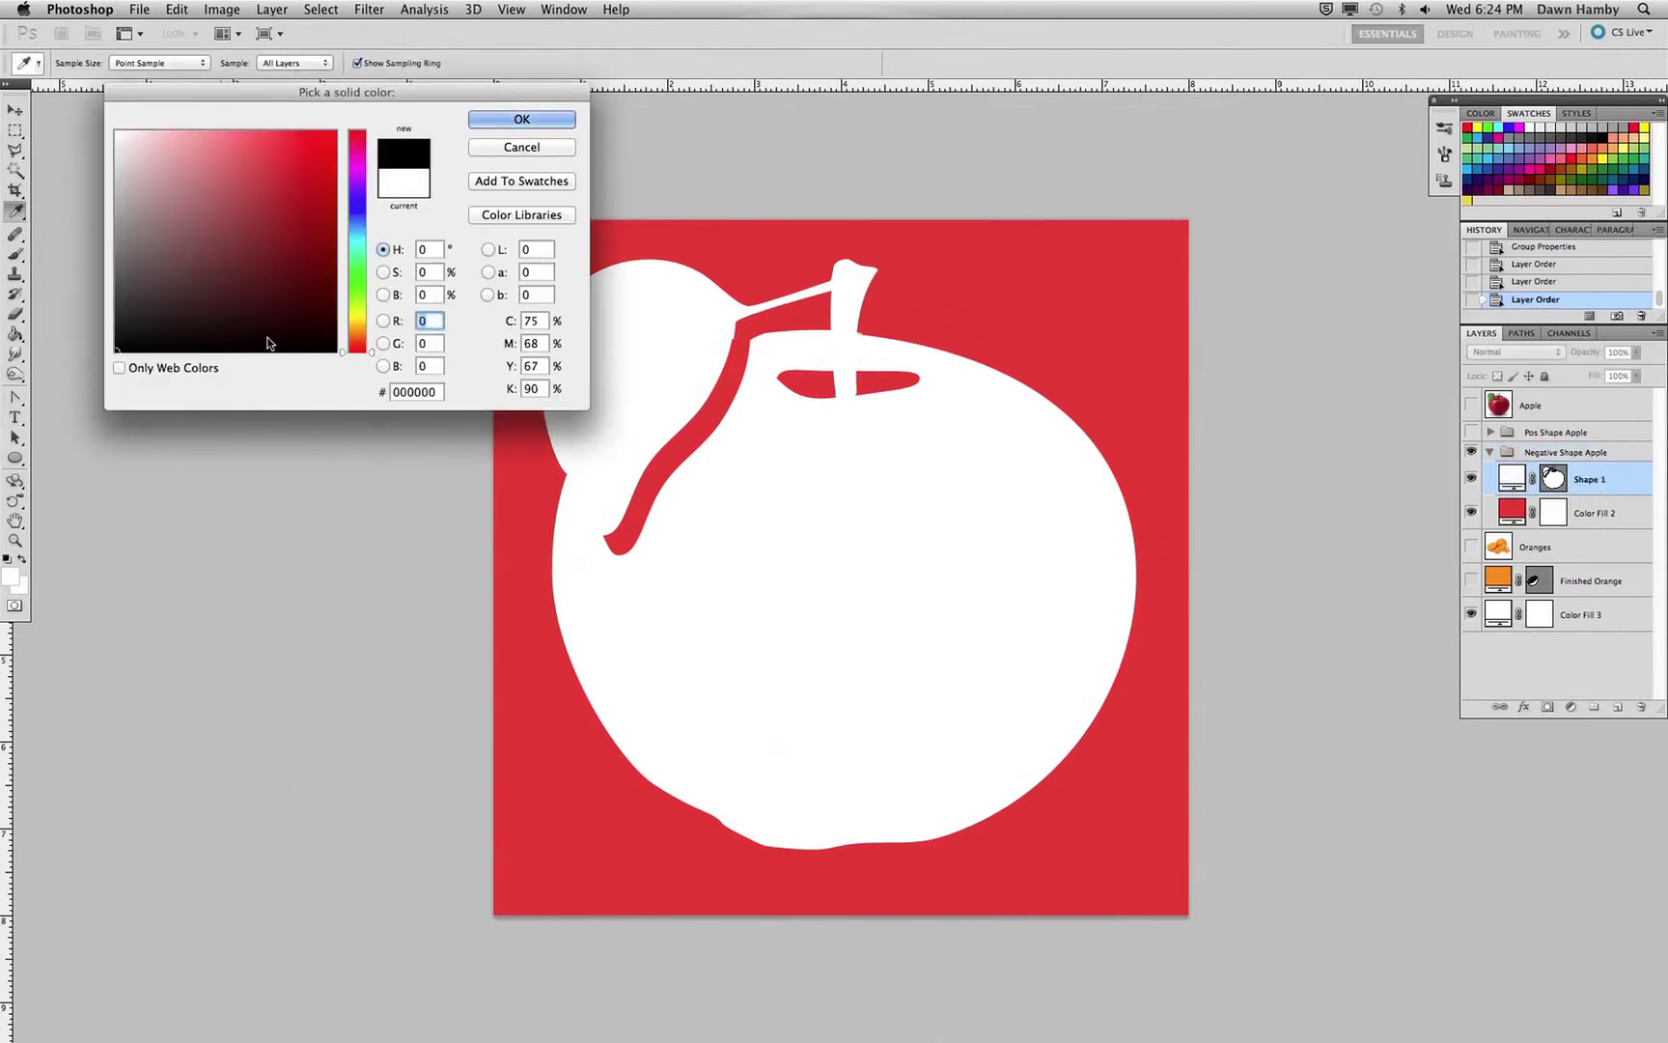
left_click(522, 119)
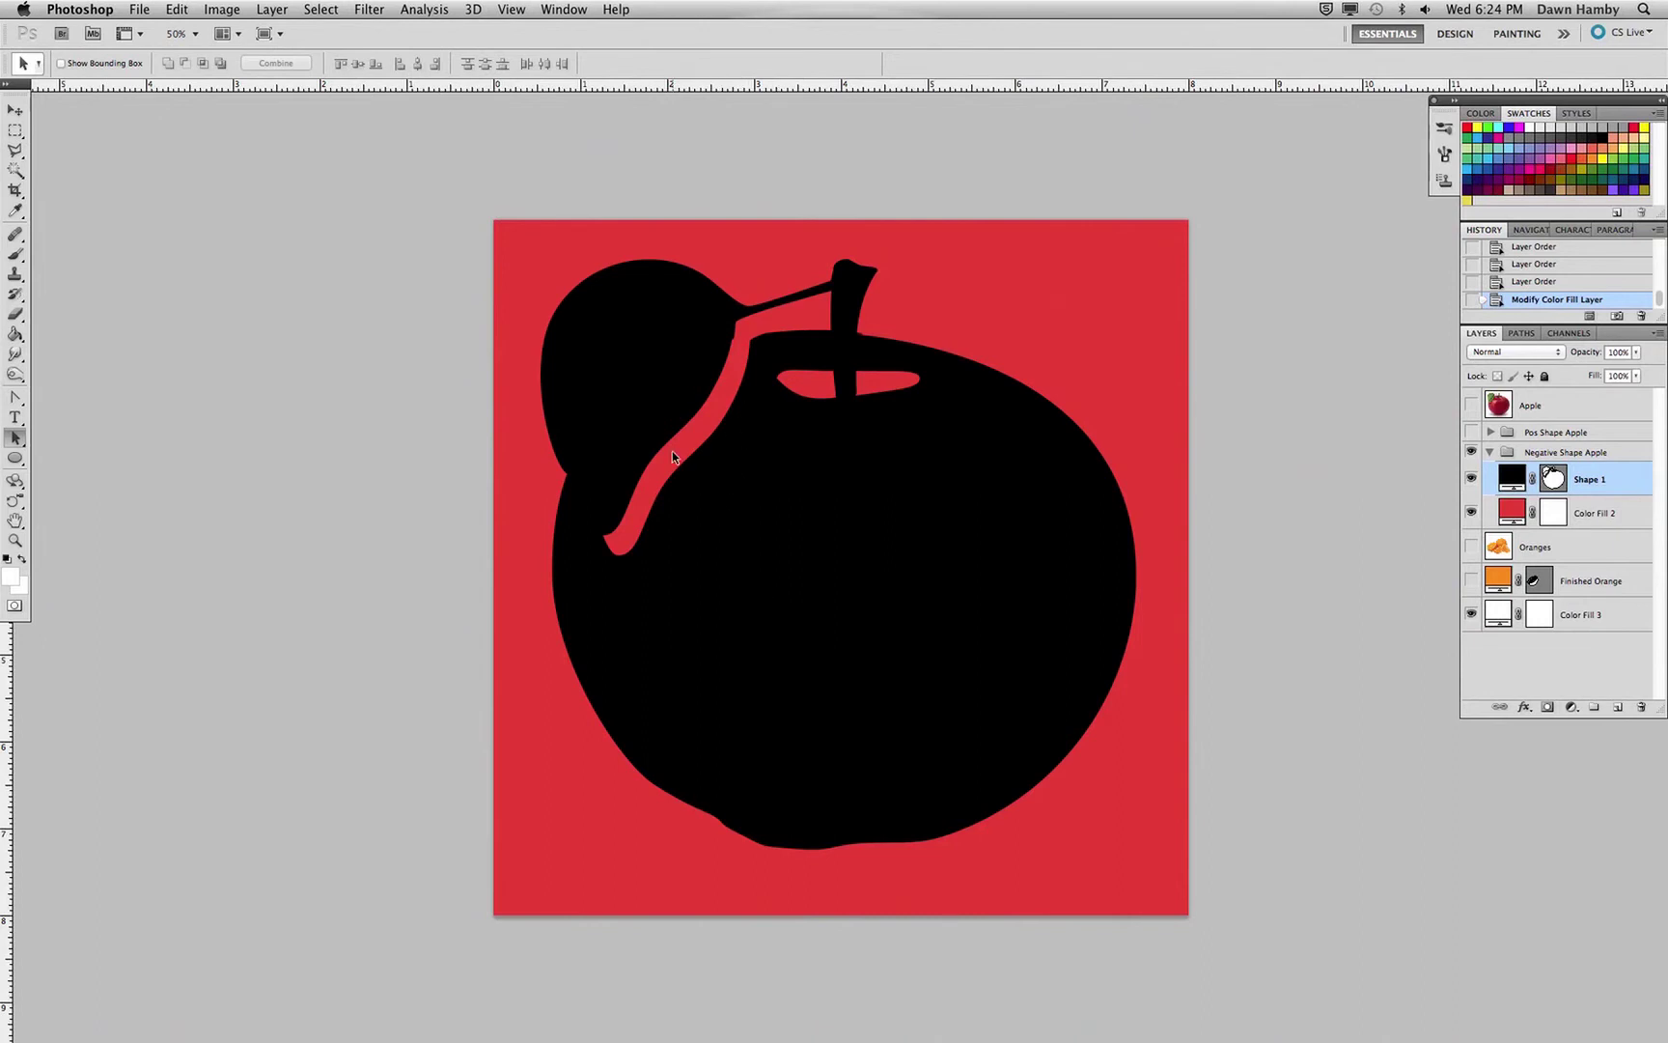
Collapse and hide Negative Shape Apple, and show Pos Shape Apple again.
left_click(1491, 454)
left_click(1471, 452)
left_click(1471, 432)
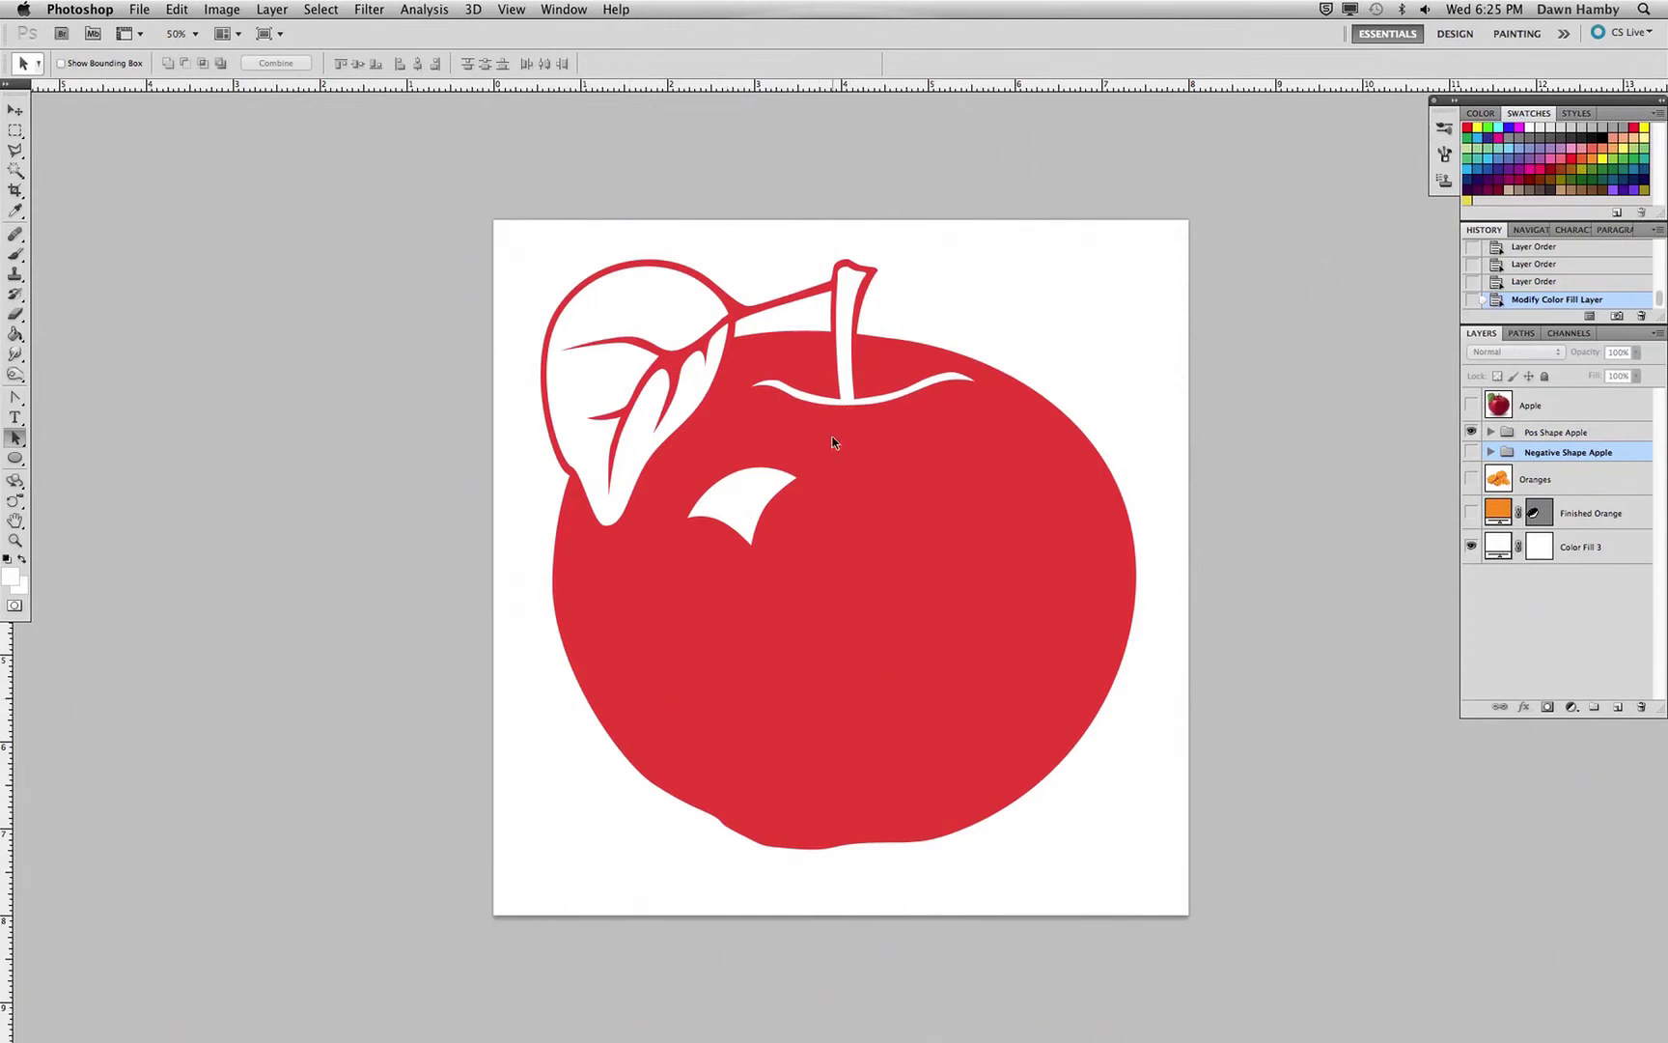
Hide Pos Shape Apple, show the Oranges photo layer, and select the Ellipse tool.
left_click(1470, 432)
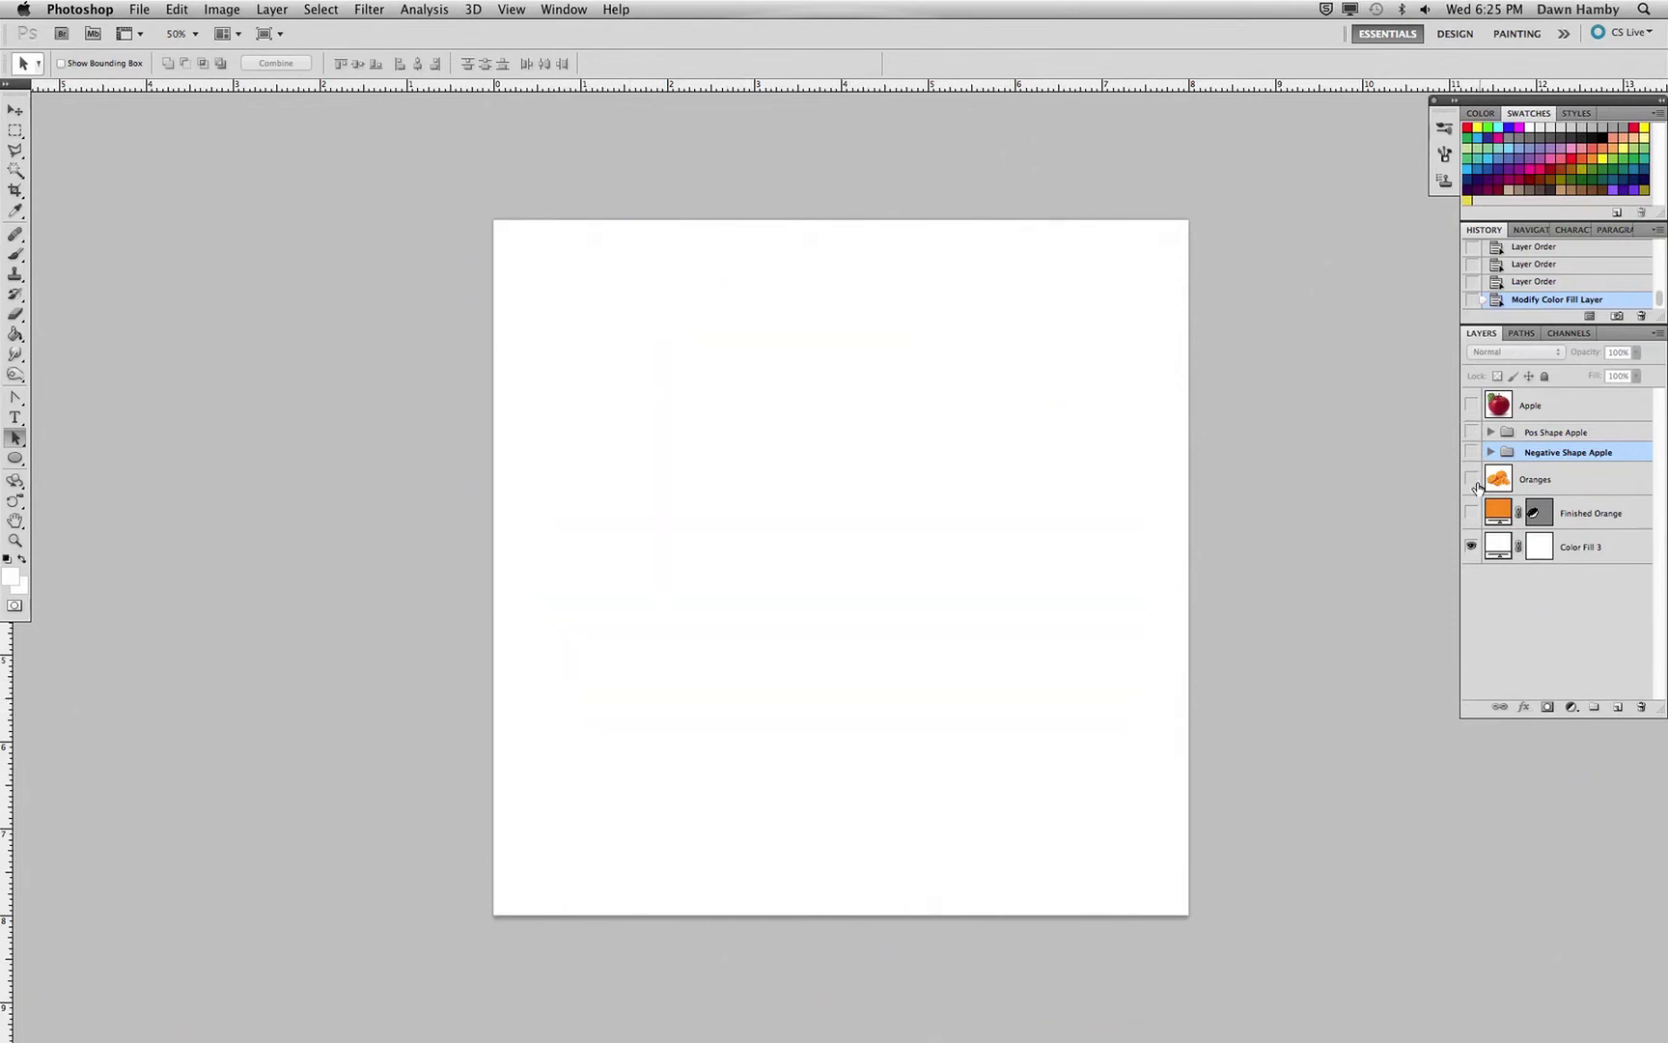
left_click(1471, 478)
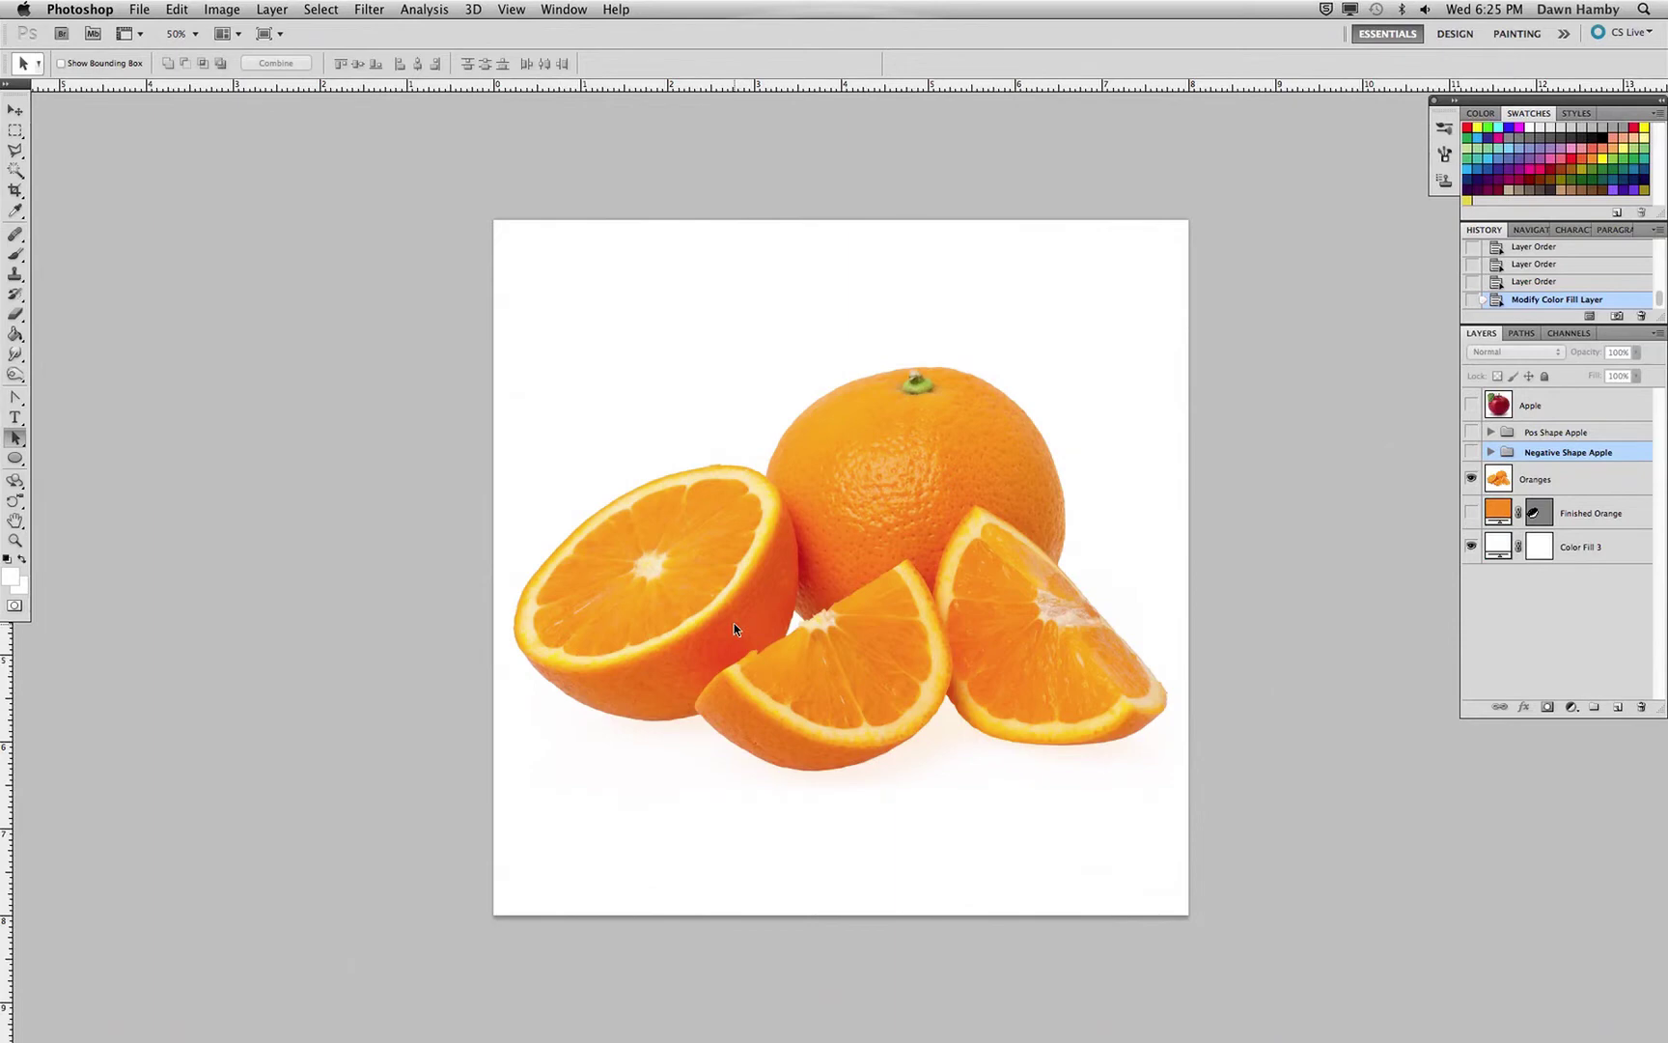
left_click(15, 457)
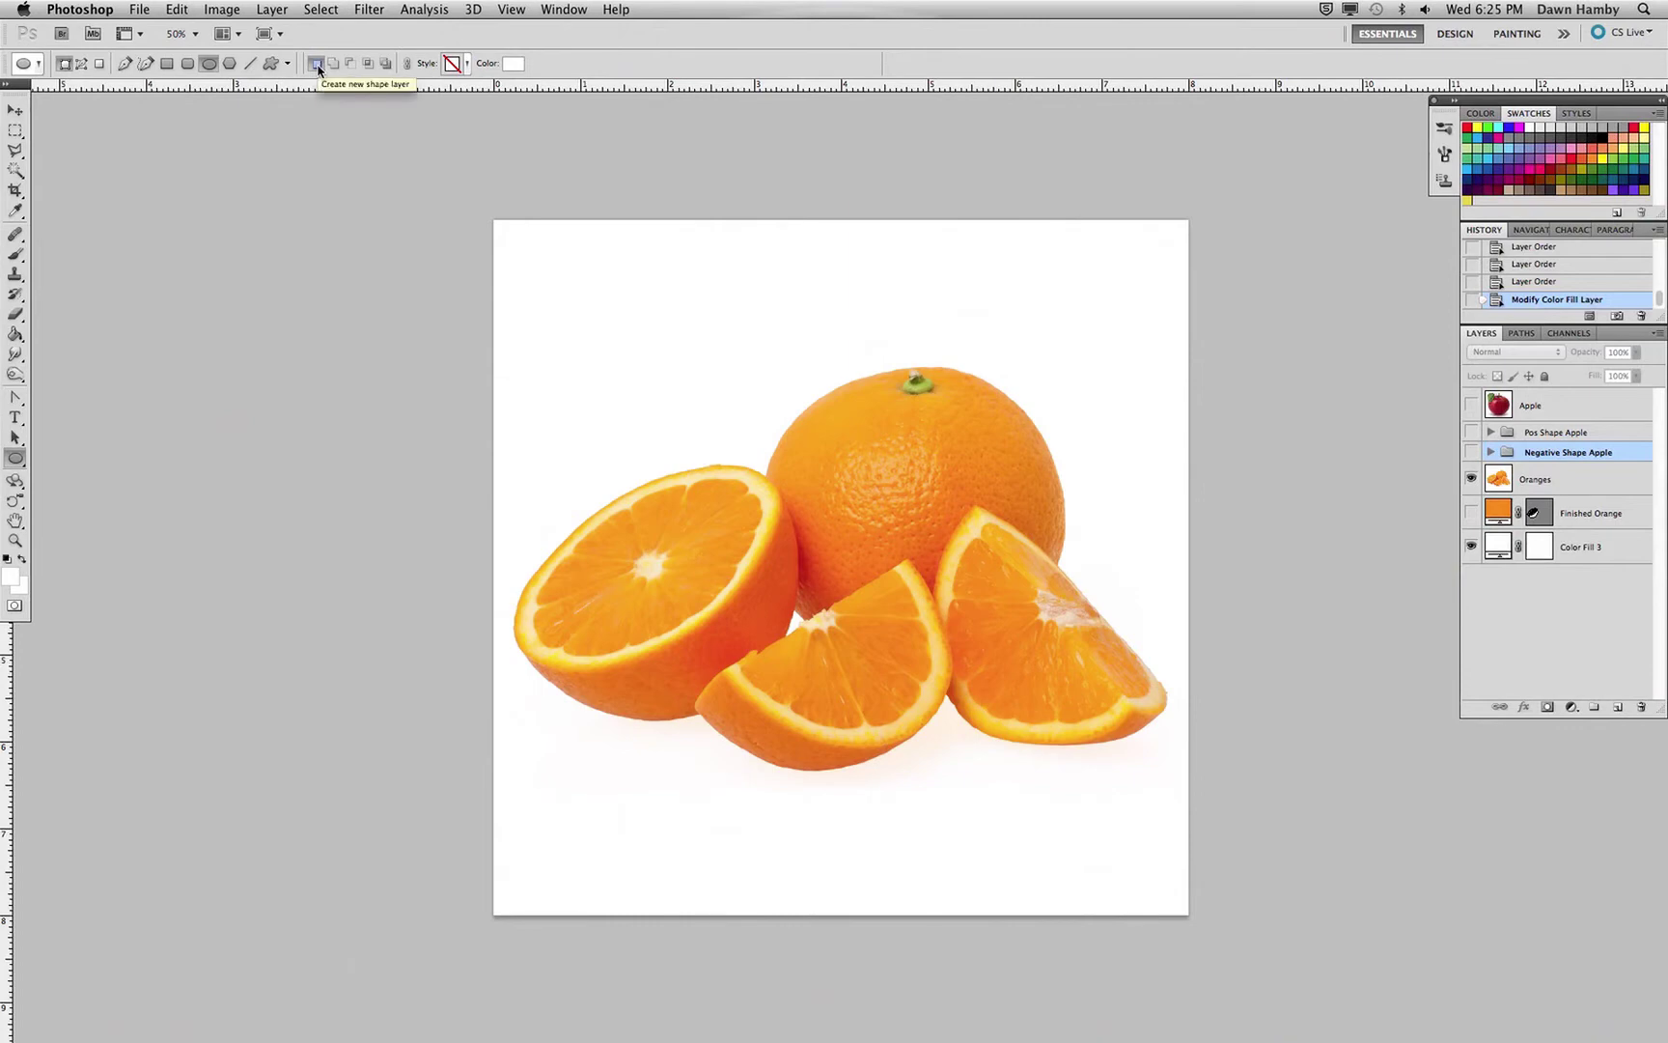
Draw an ellipse over the half orange, filled mauve at about 44% opacity.
left_click_drag(544, 524, 796, 674)
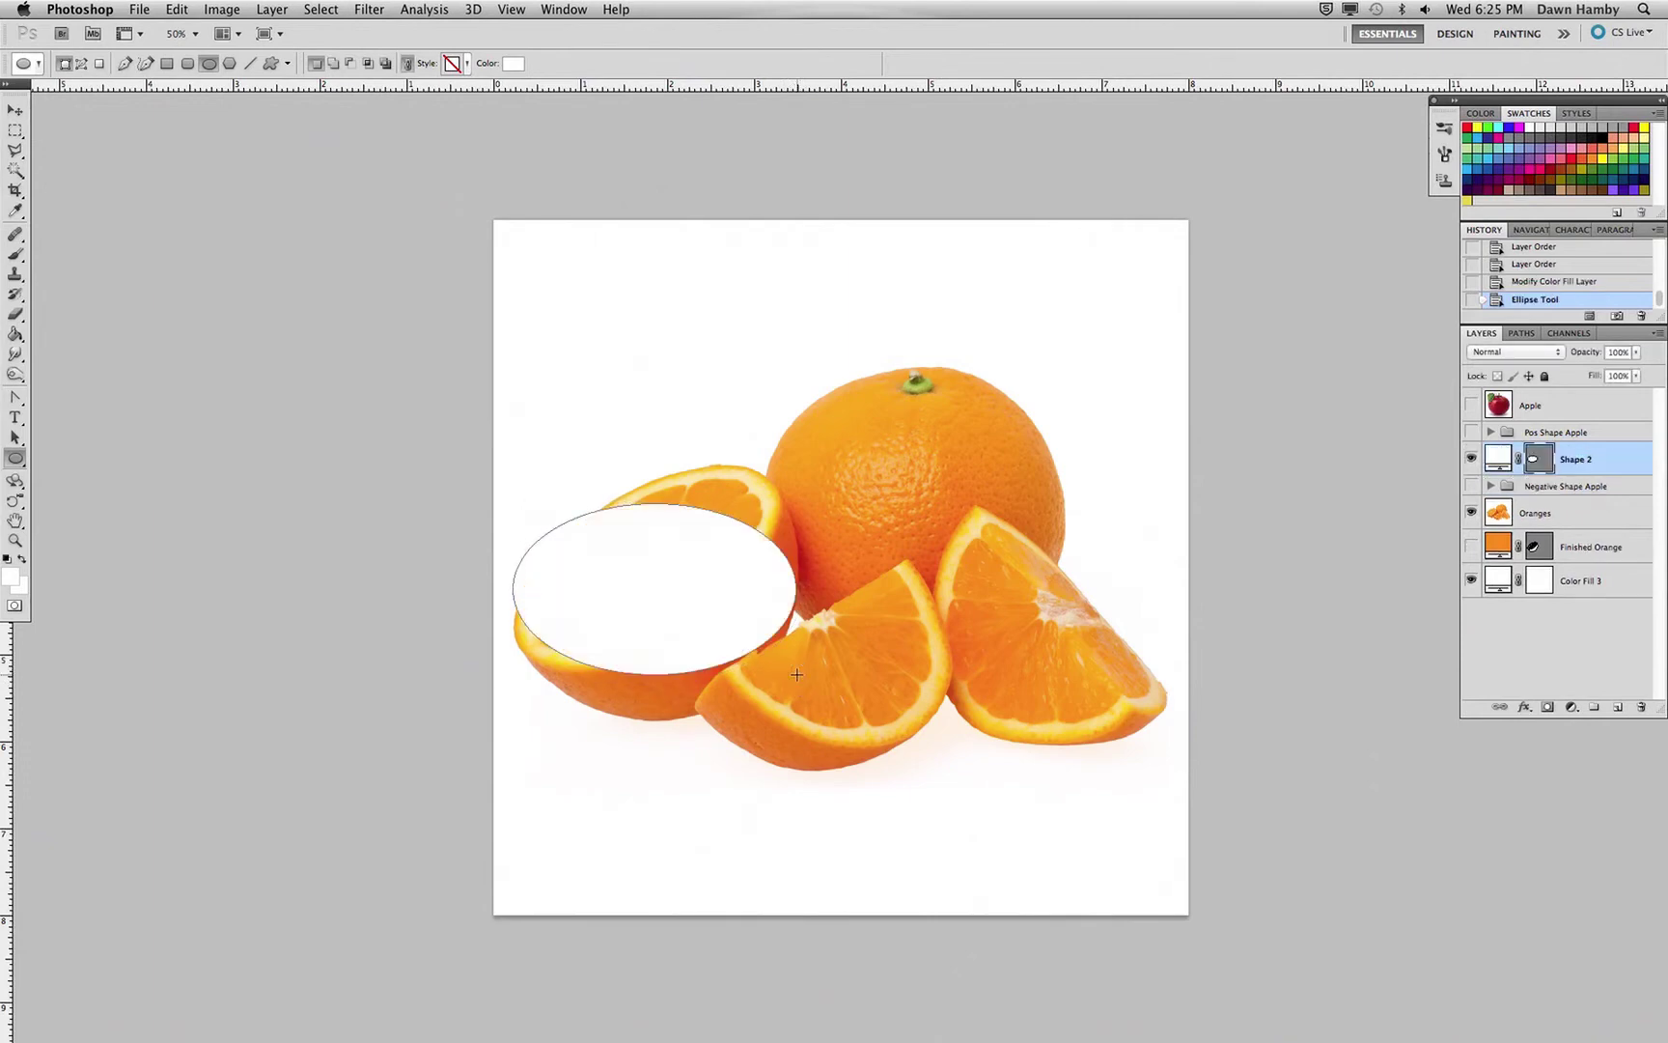
double_click(1509, 460)
mouse_move(283, 223)
left_mouse_down()
mouse_move(313, 213)
mouse_move(177, 233)
left_mouse_up()
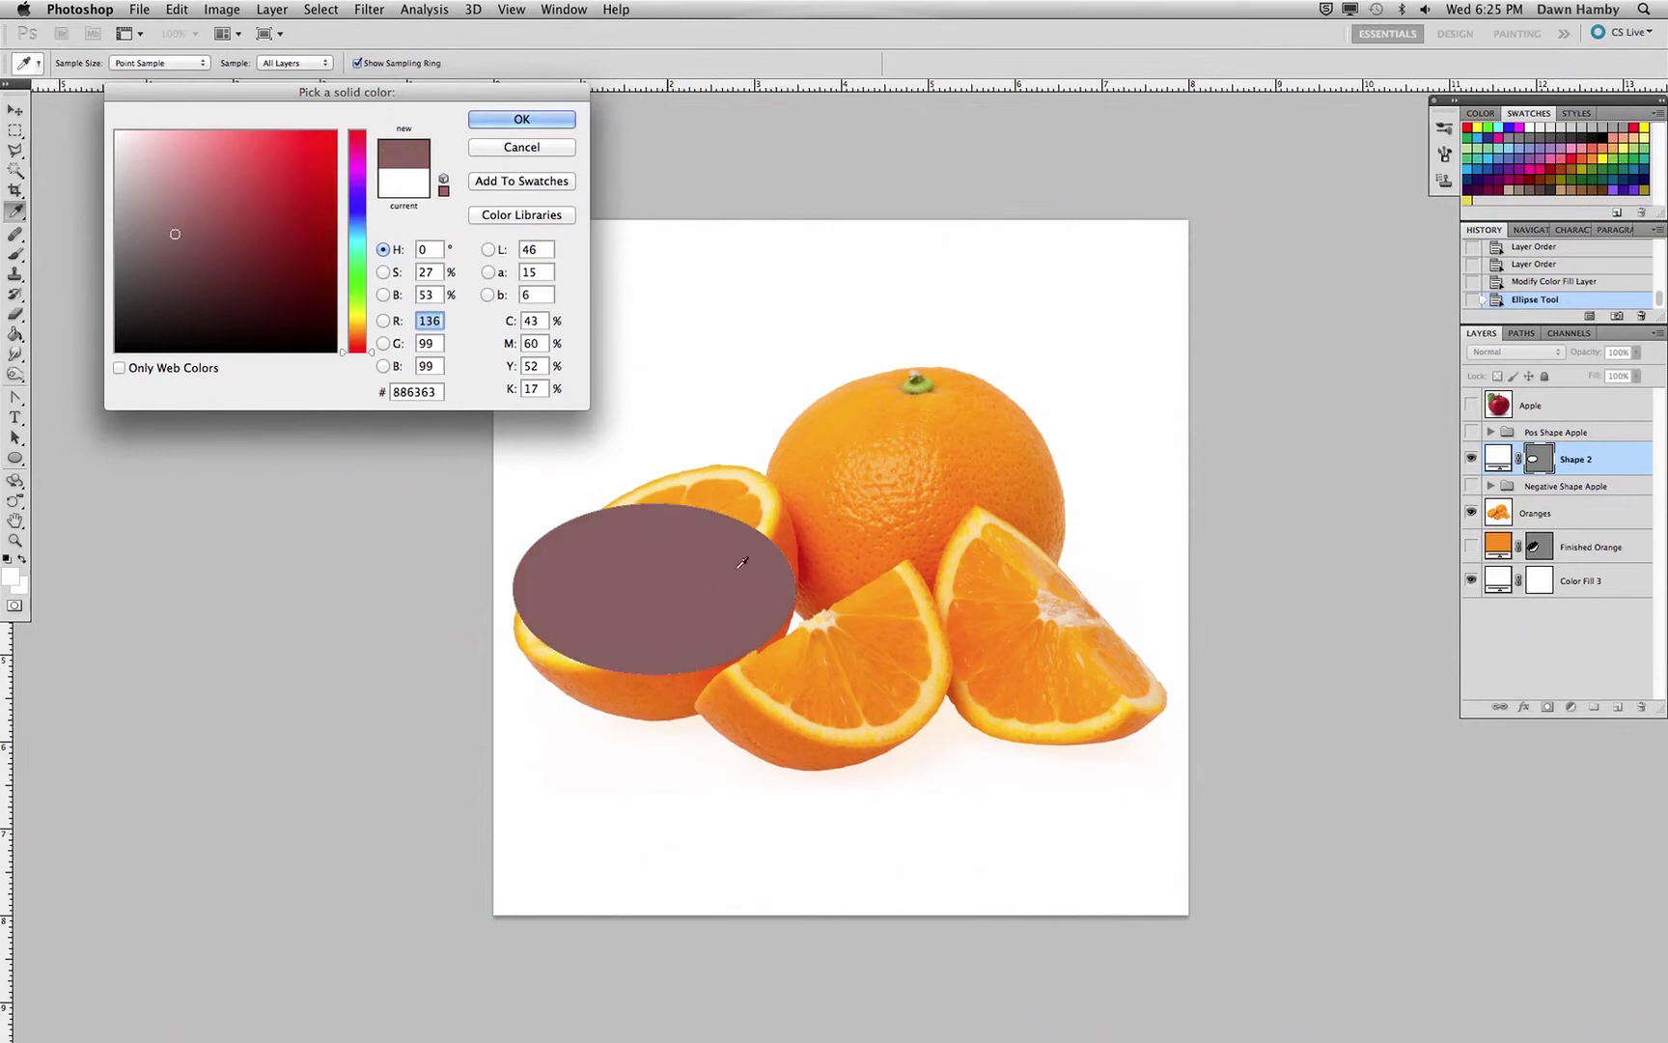
left_click(521, 118)
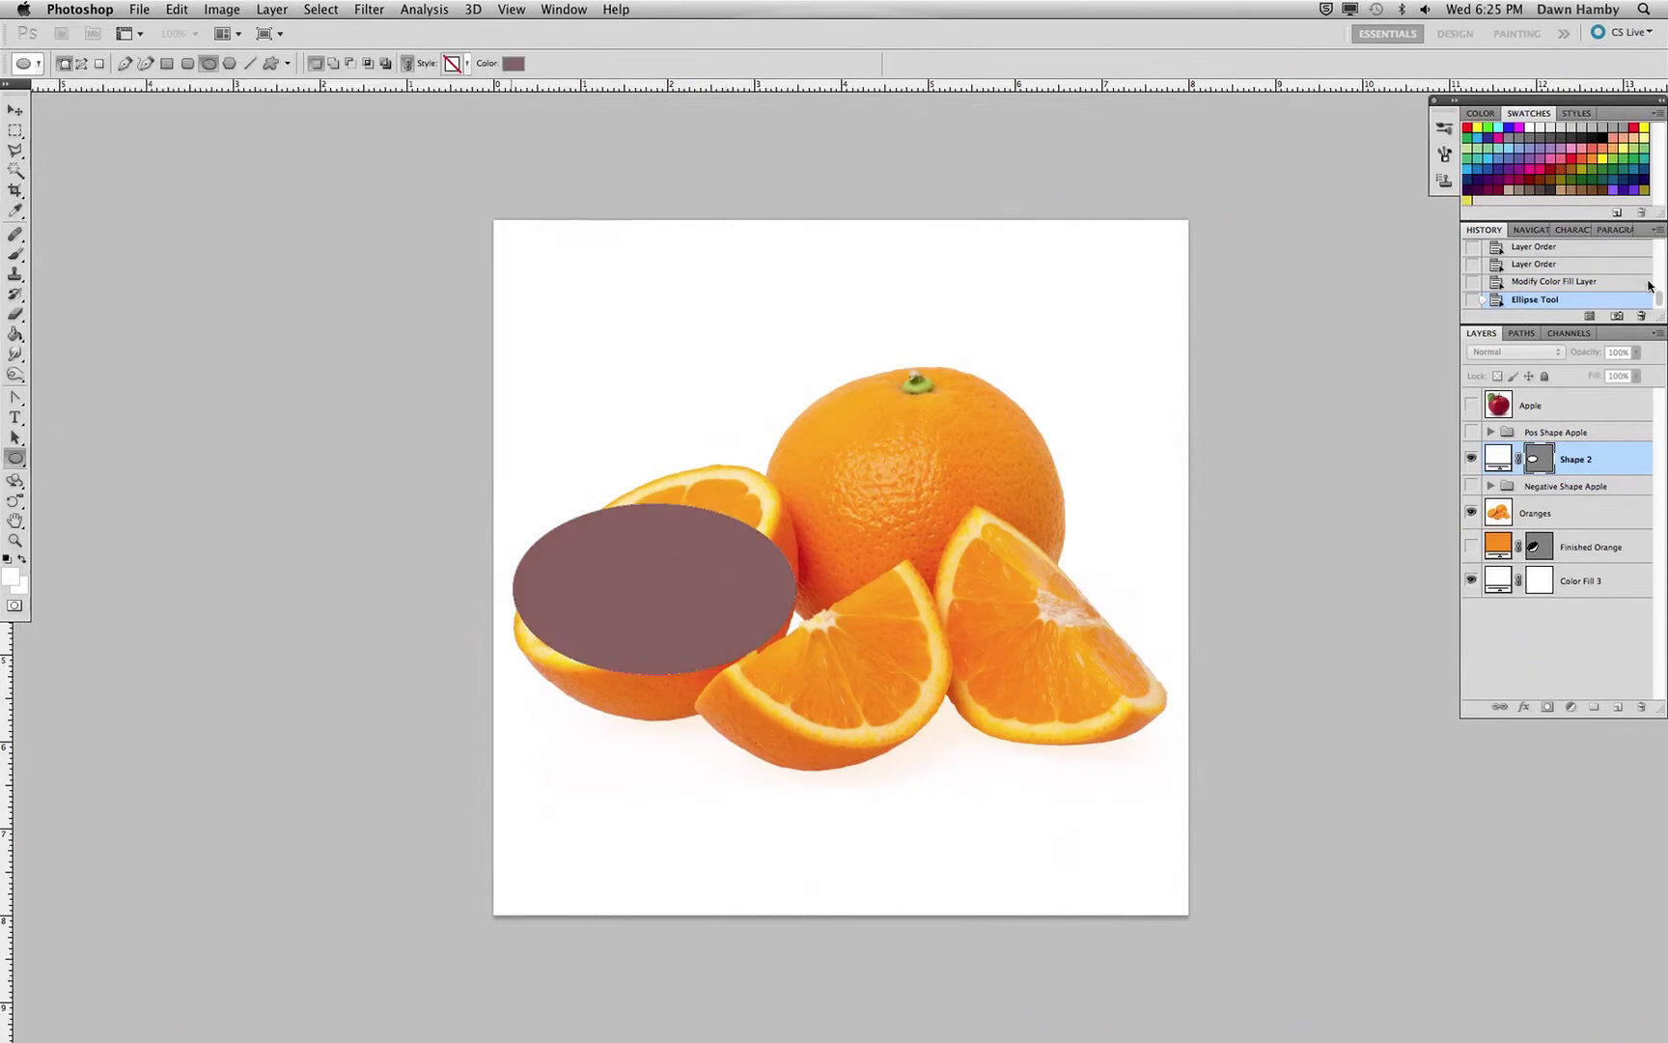
left_click(1635, 352)
left_click_drag(1640, 373, 1591, 379)
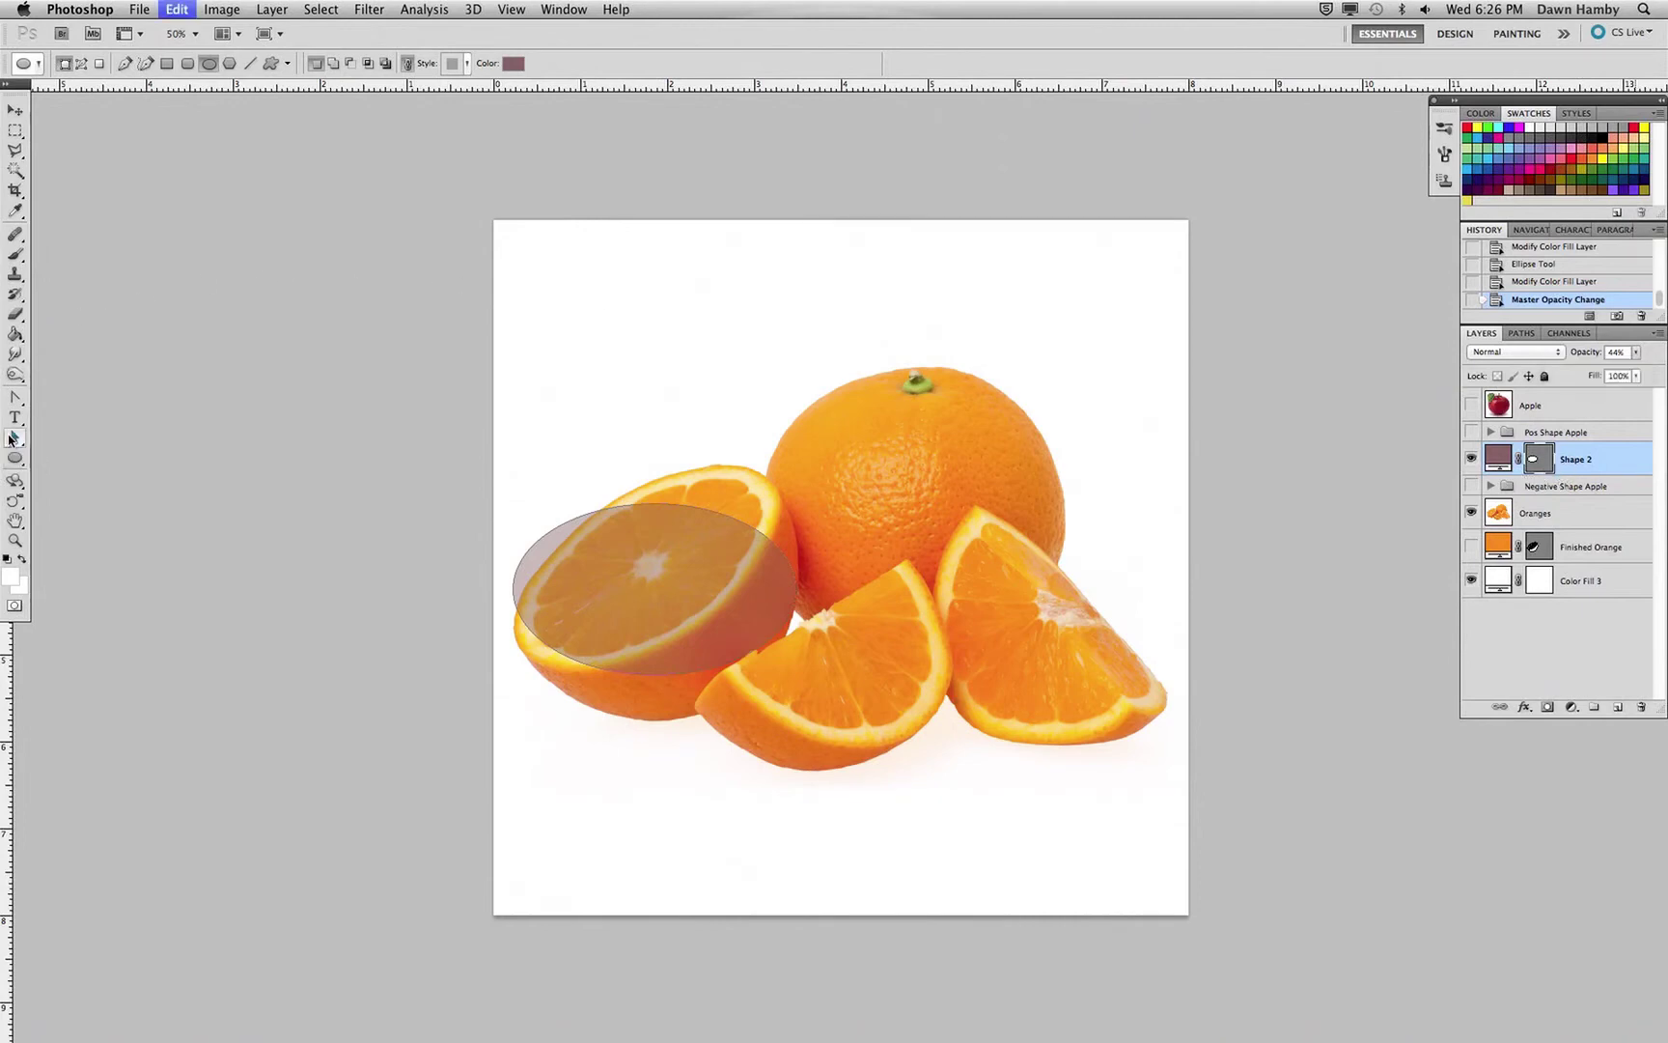
Rotate the ellipse about -32.6°, then move and scale it to fit the orange's cut face.
left_click(12, 439)
key("super+t")
left_click_drag(634, 439, 559, 478)
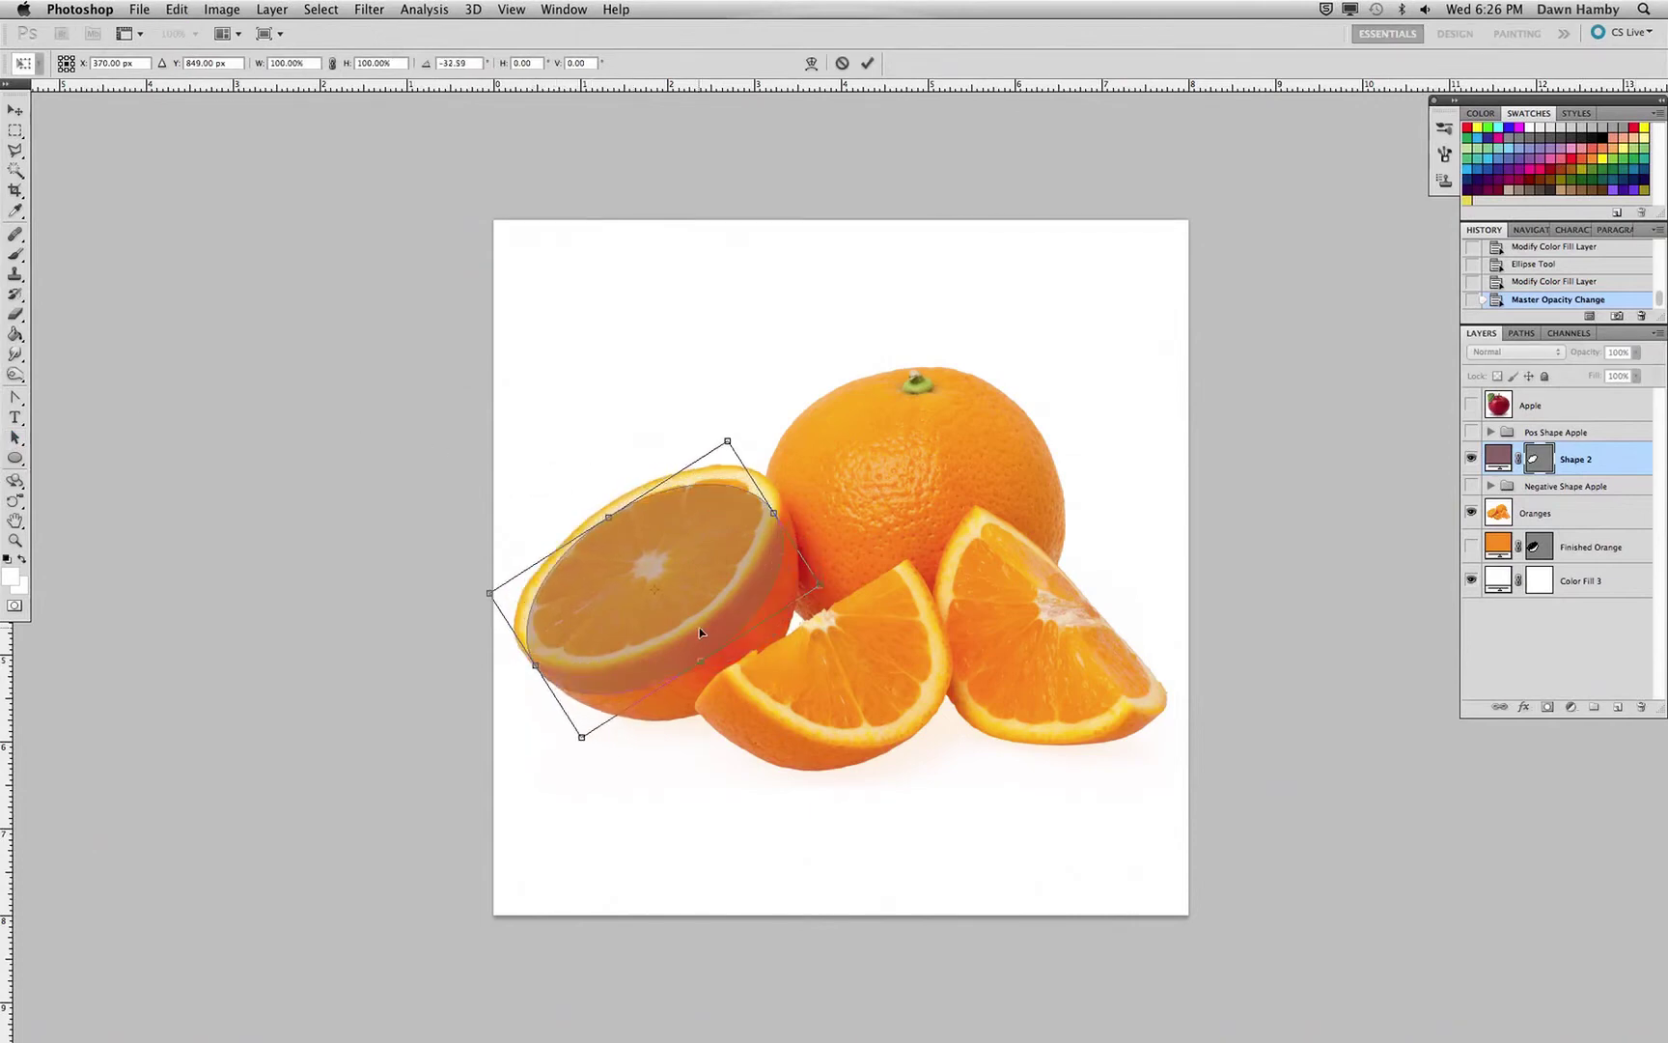
mouse_move(693, 622)
left_mouse_down()
mouse_move(681, 588)
mouse_move(678, 601)
left_mouse_up()
left_click_drag(707, 409, 735, 424)
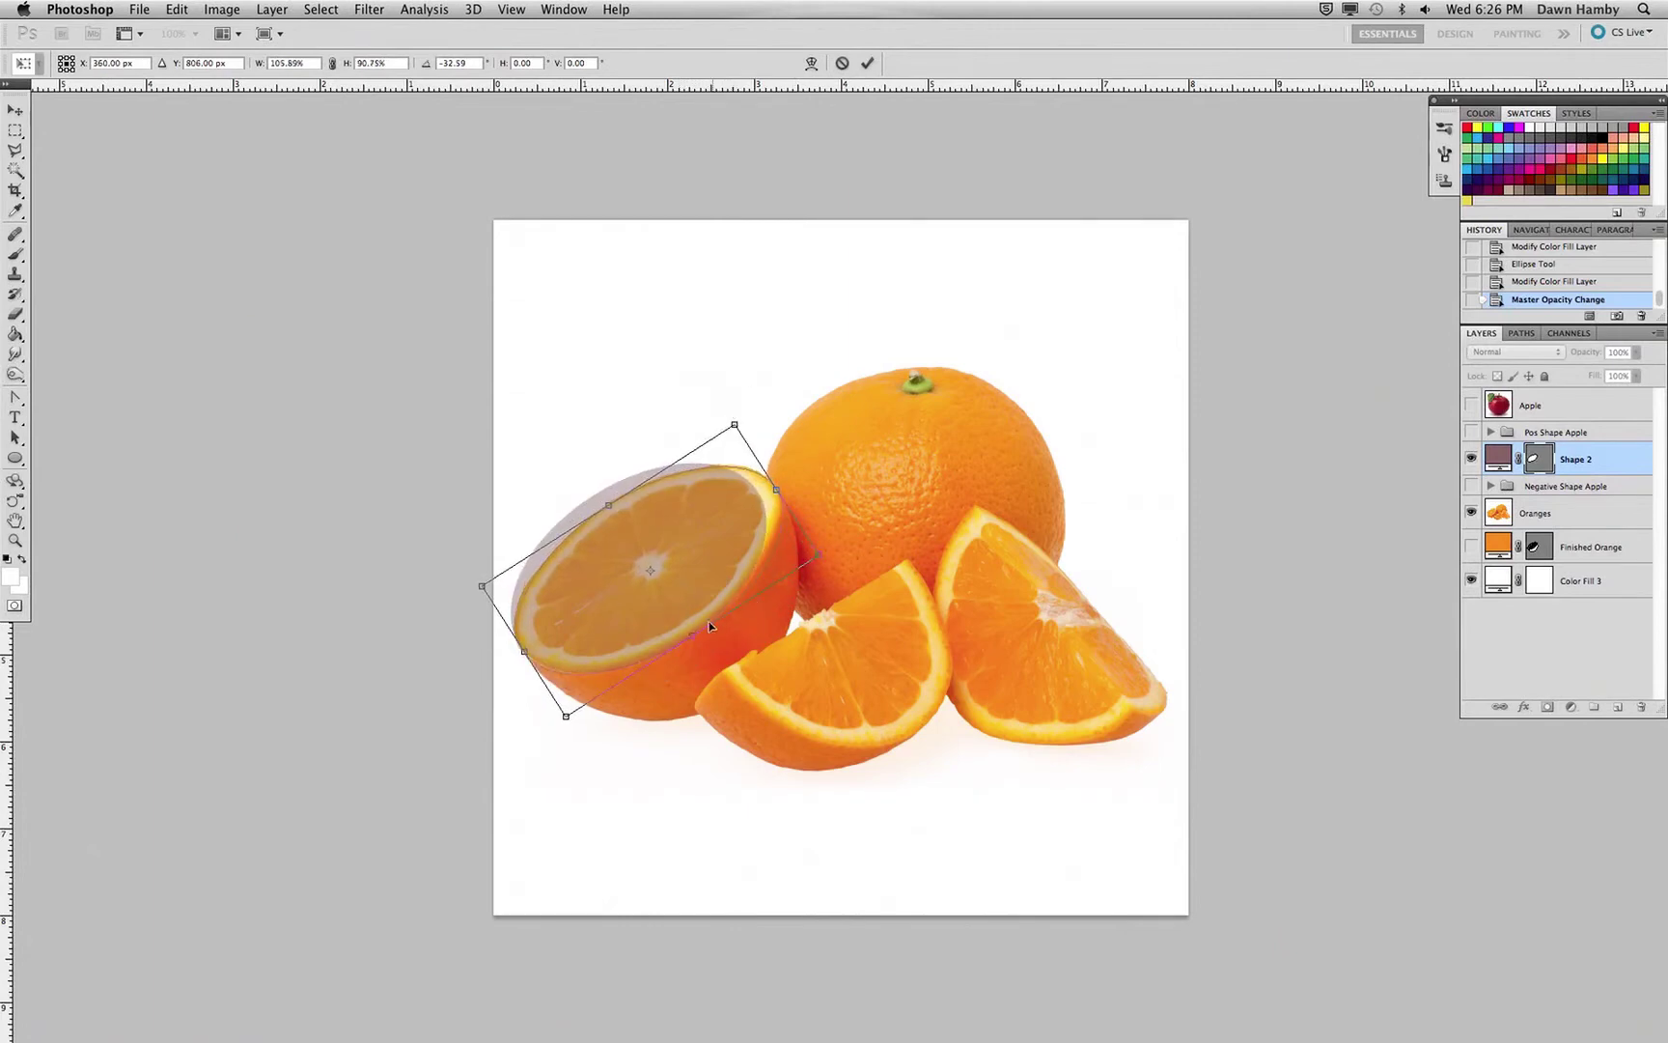
left_click_drag(688, 637, 687, 629)
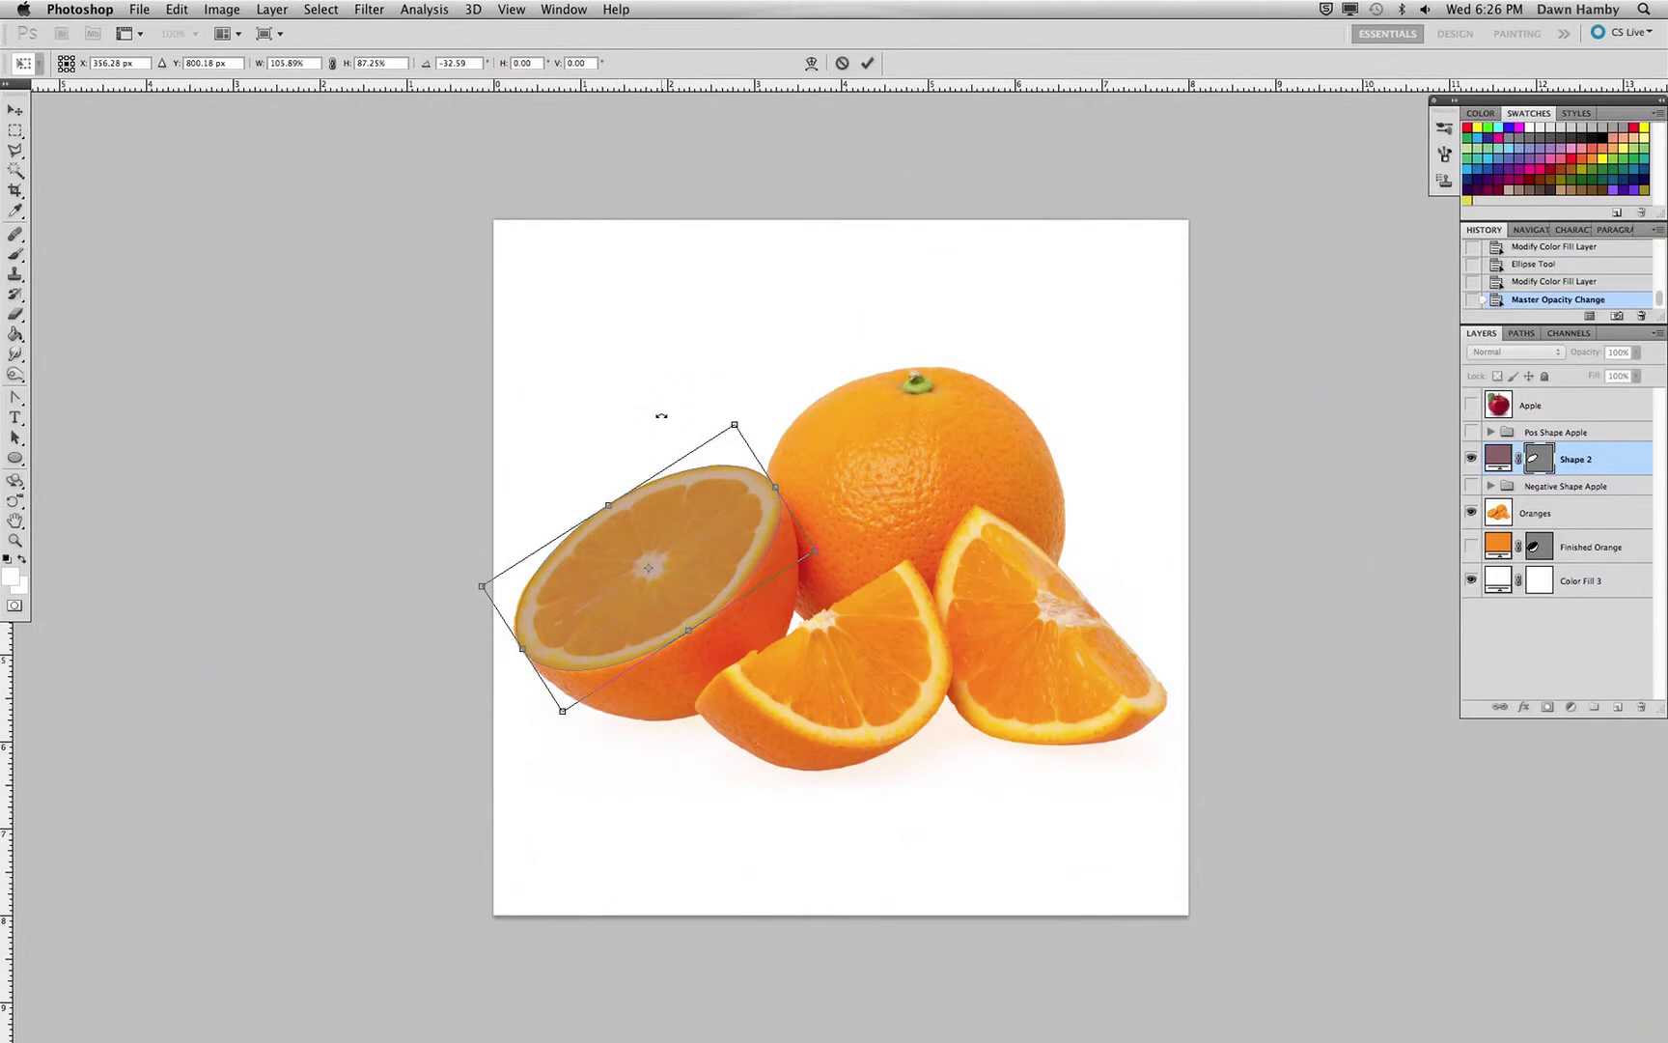
key("Return")
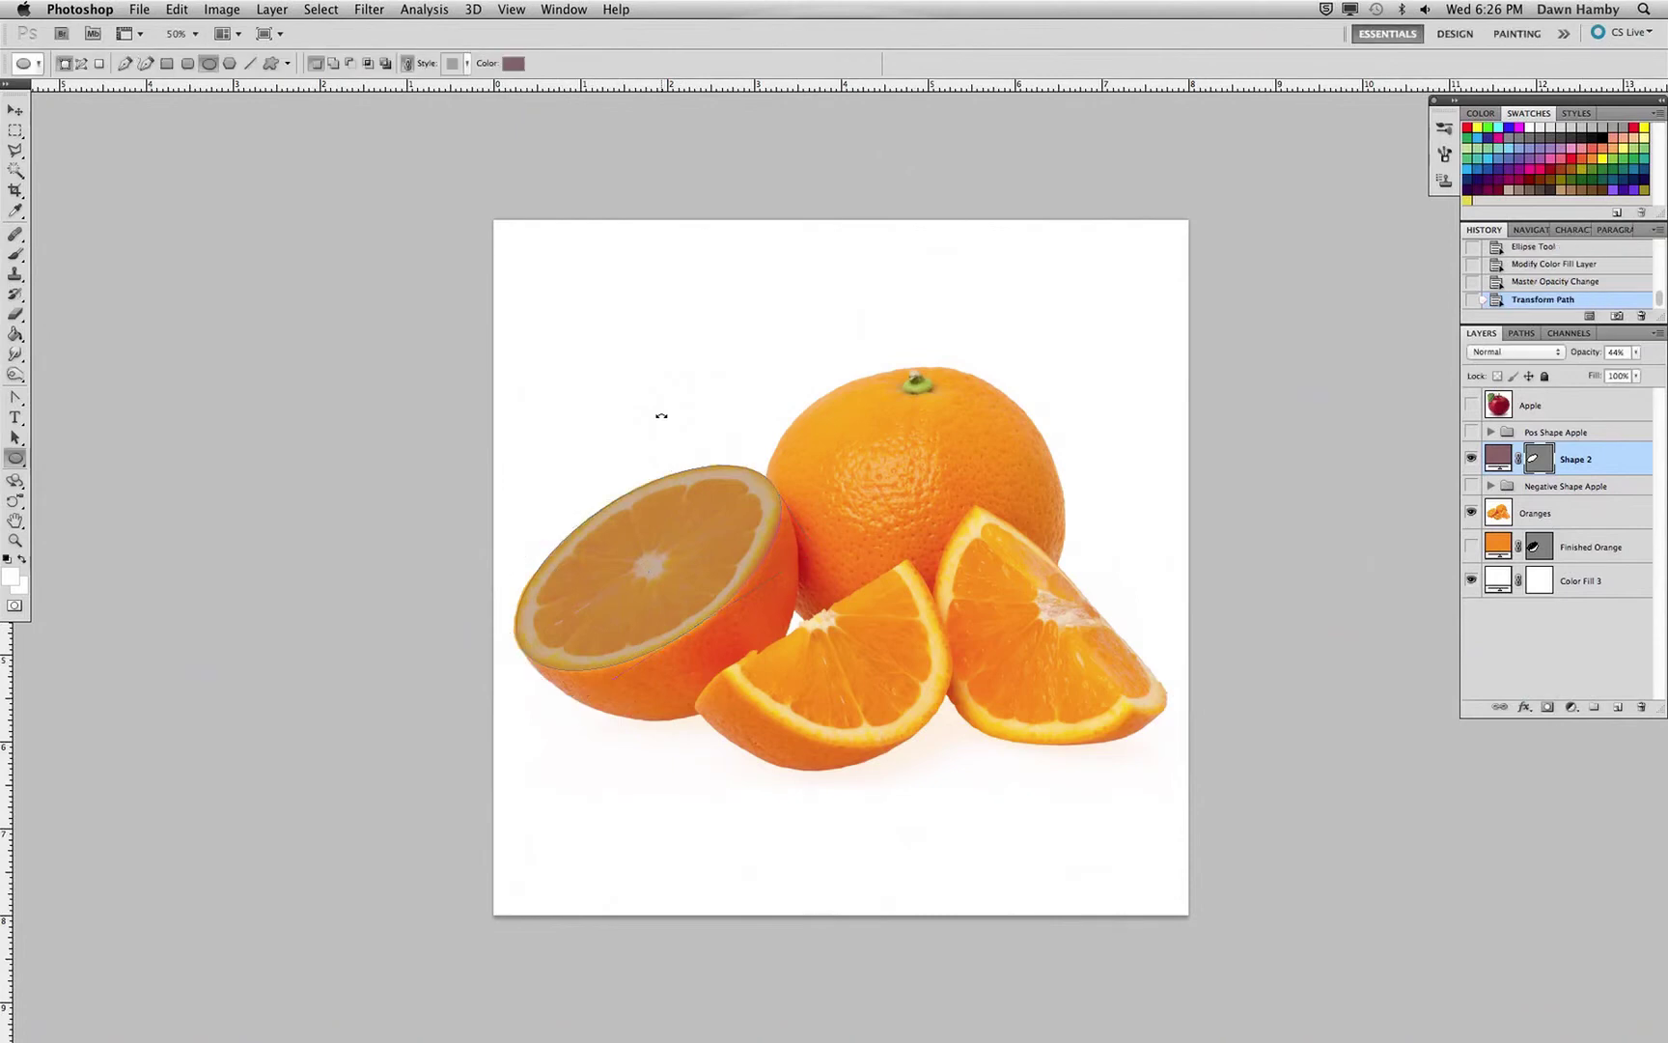
Remove the extra Shape 3 layer and undo a stray tall ellipse.
left_click(316, 65)
left_click_drag(563, 457, 730, 586)
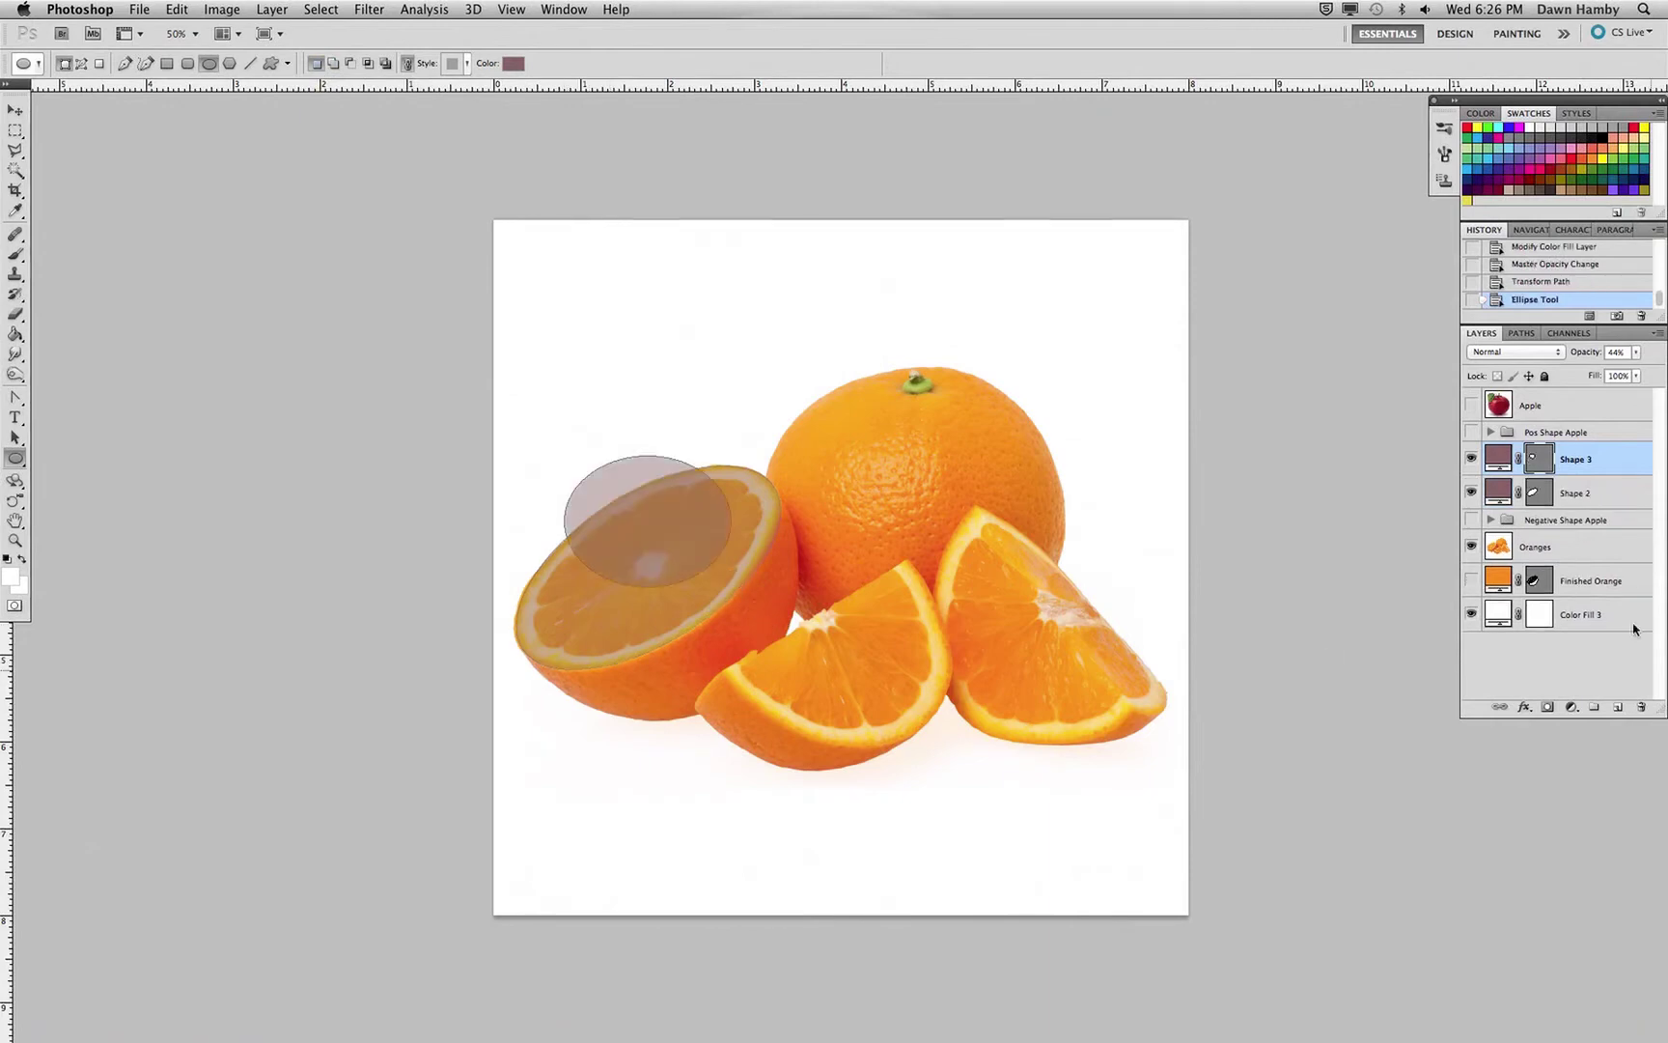
left_click(1536, 465)
left_click_drag(1584, 466, 1644, 710)
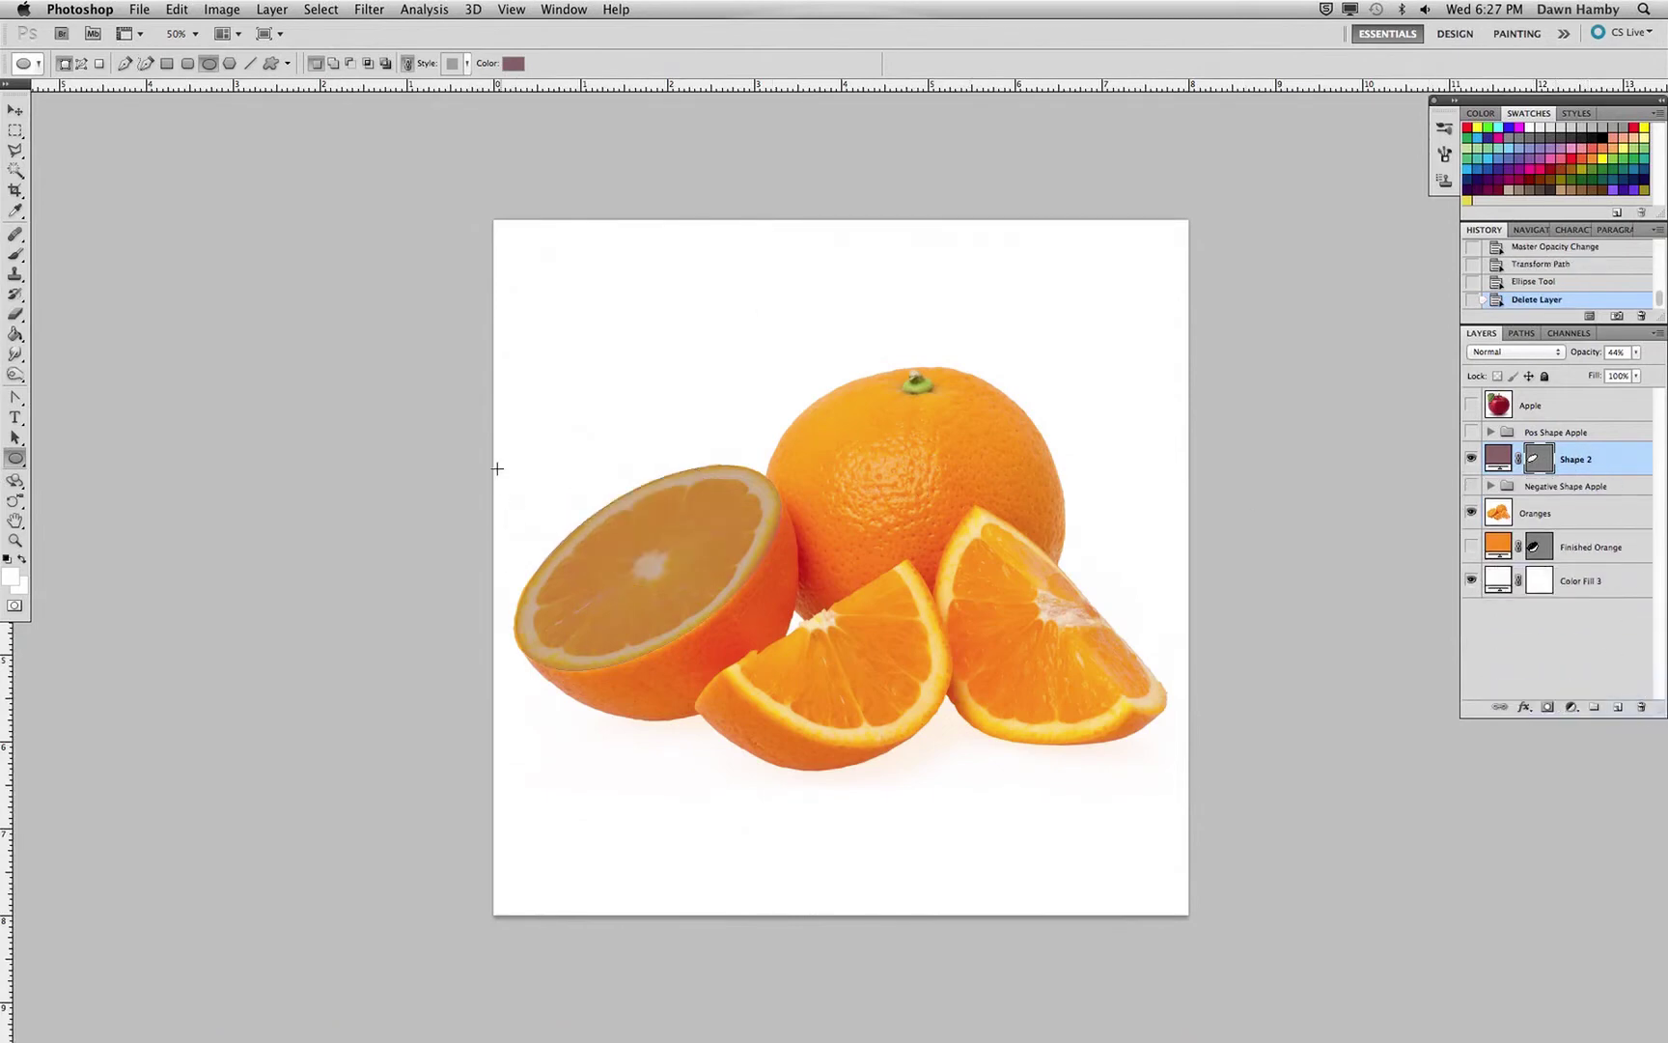
left_click_drag(493, 463, 796, 732)
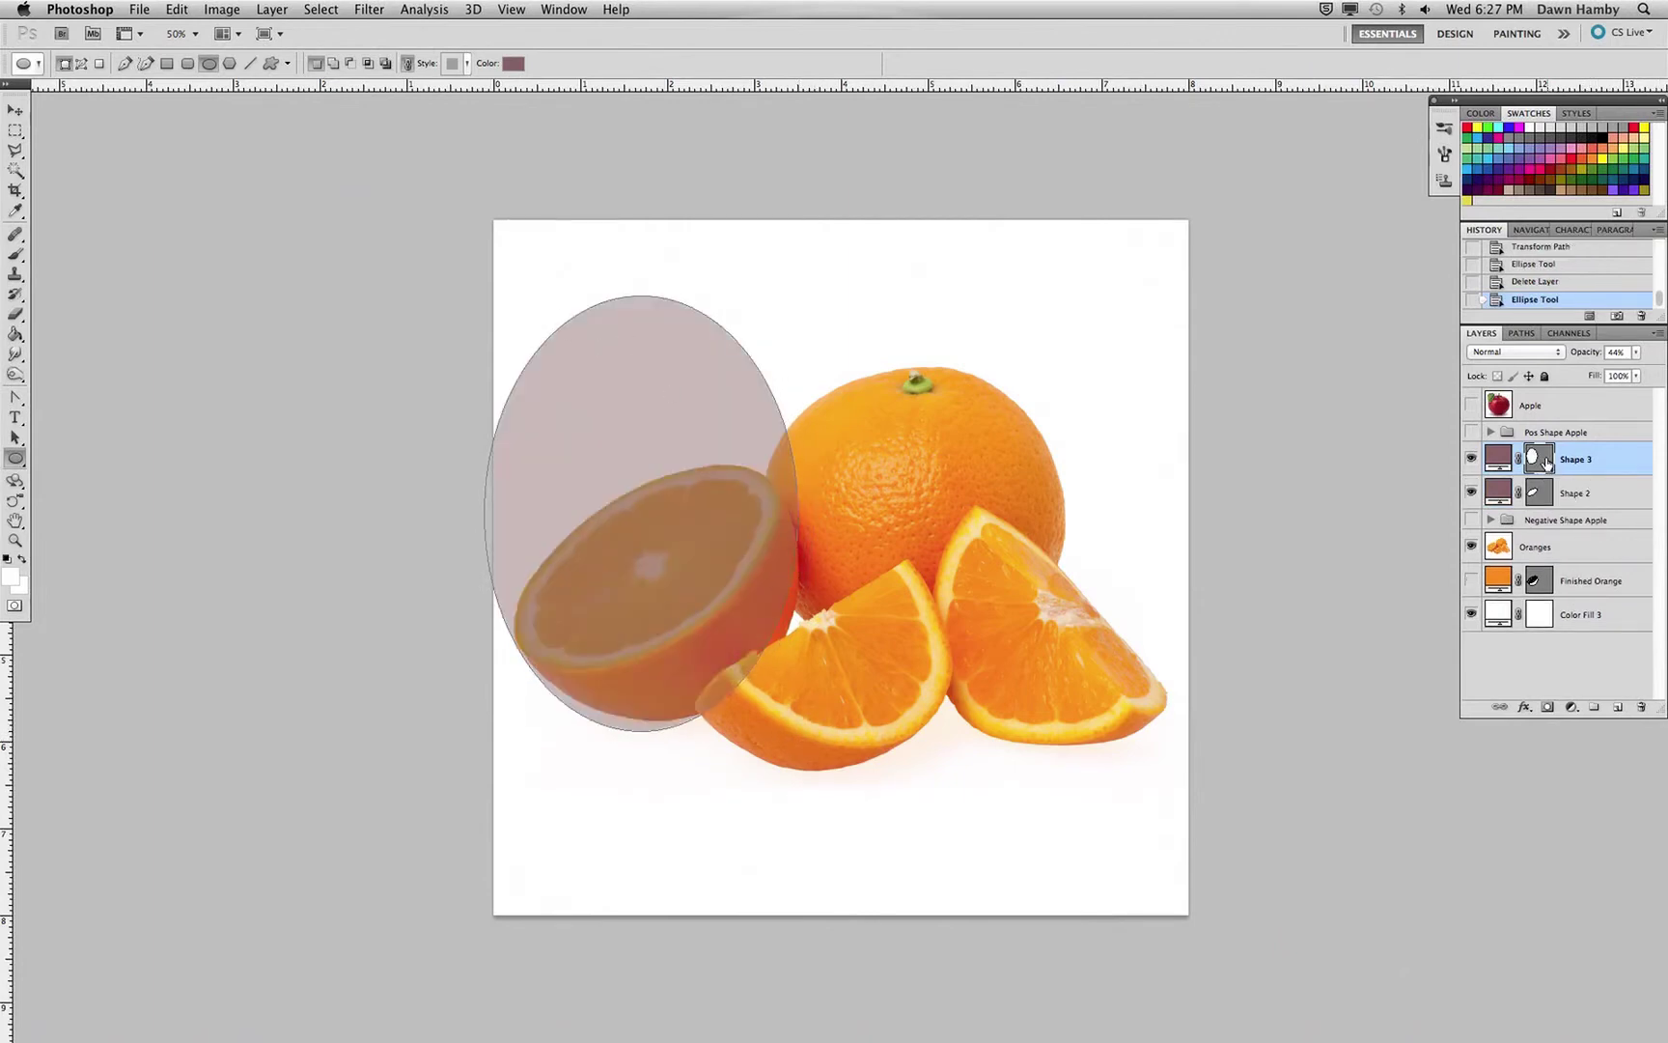
key("super+z")
Add a tall ellipse to Shape 2 and select its paths with the Path Selection tool.
left_click(331, 64)
left_click_drag(529, 379, 793, 719)
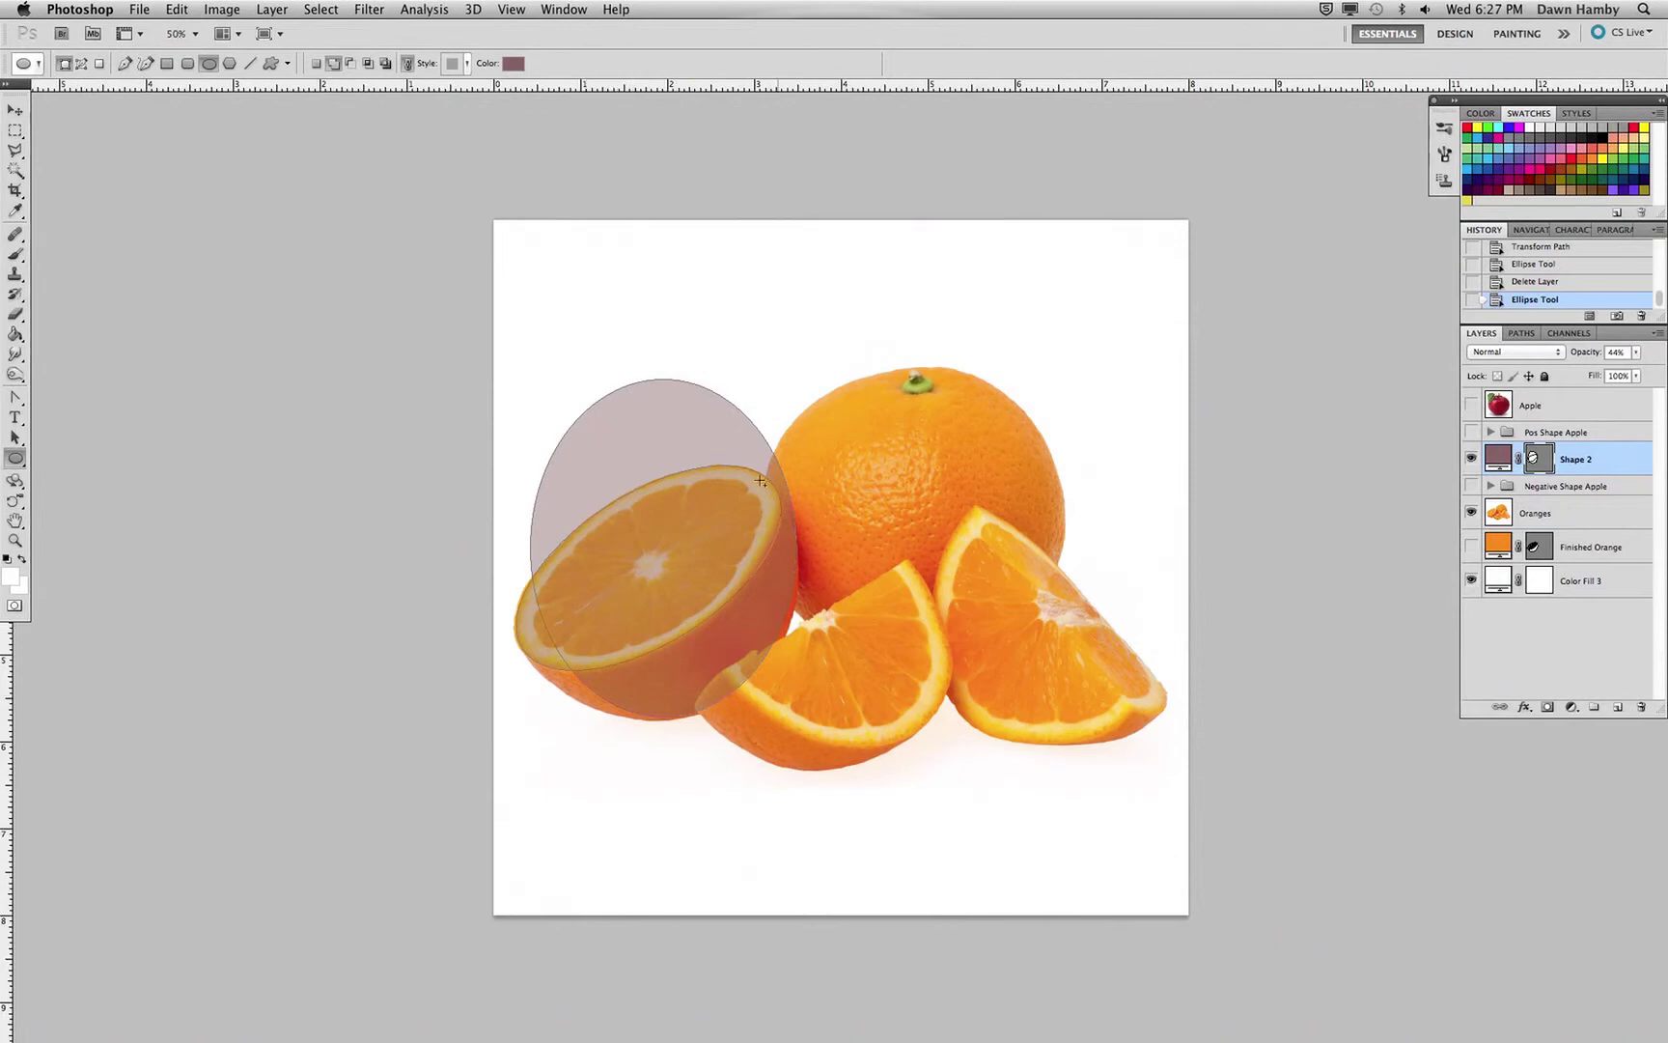
left_click(15, 439)
left_click(17, 443)
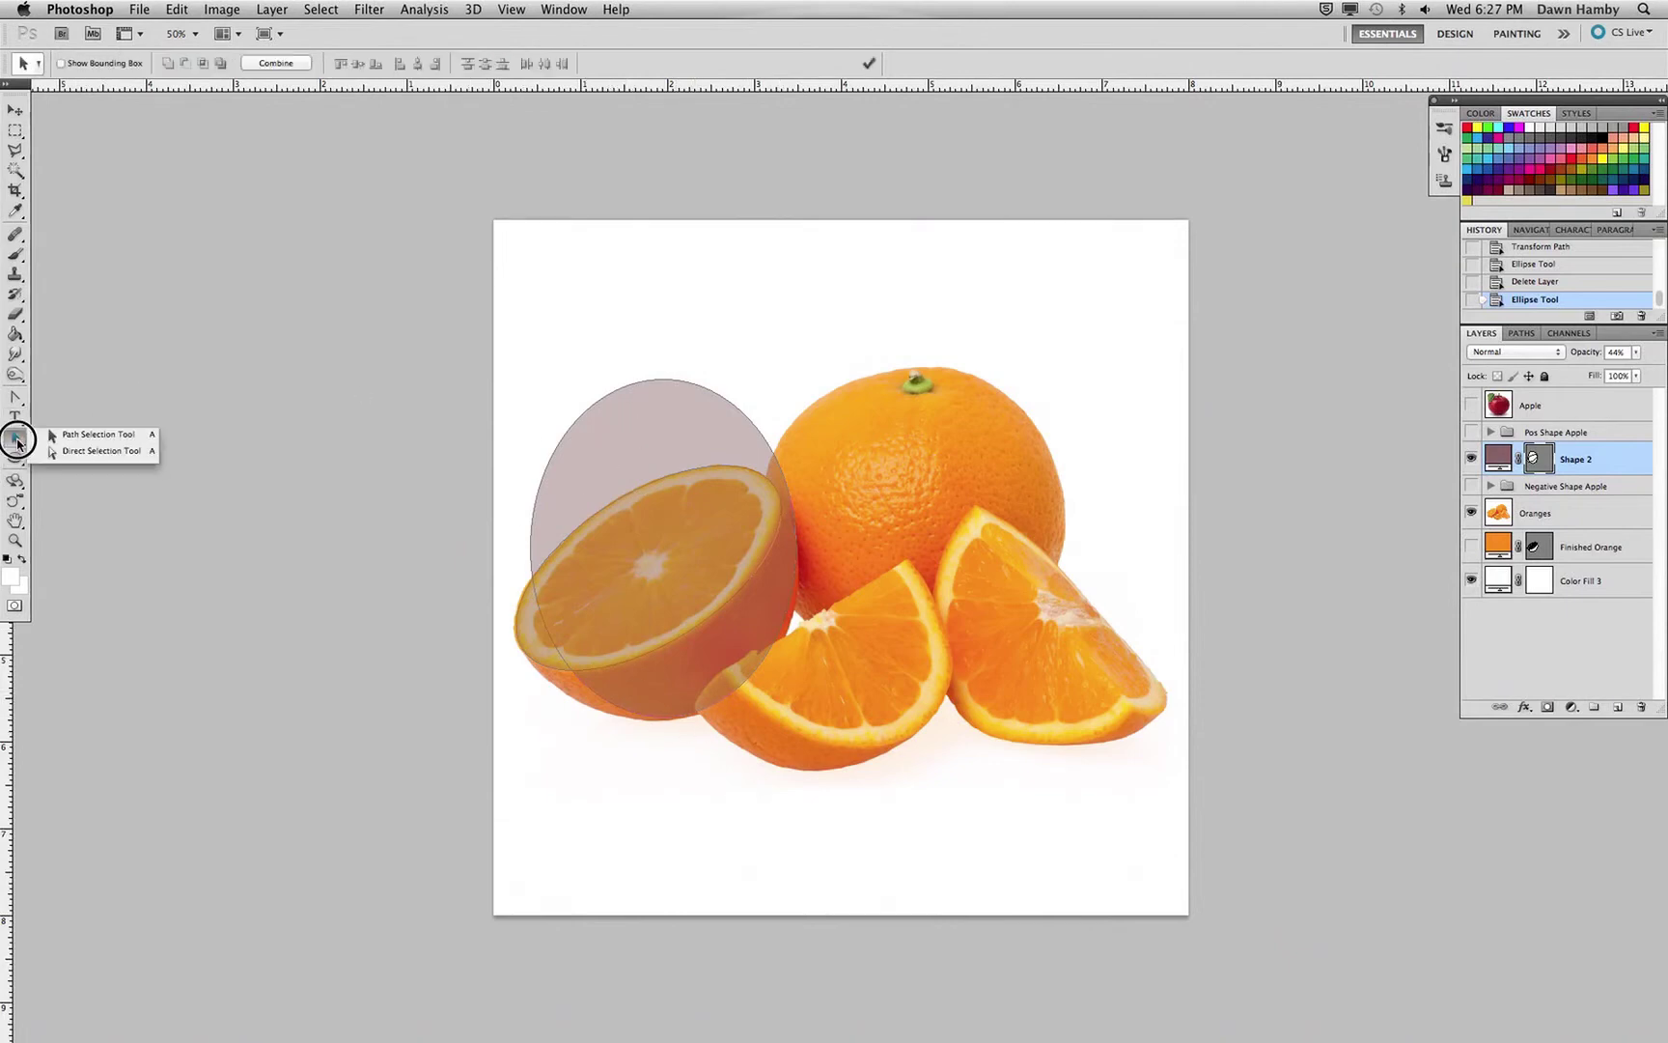
left_click_drag(17, 443, 54, 435)
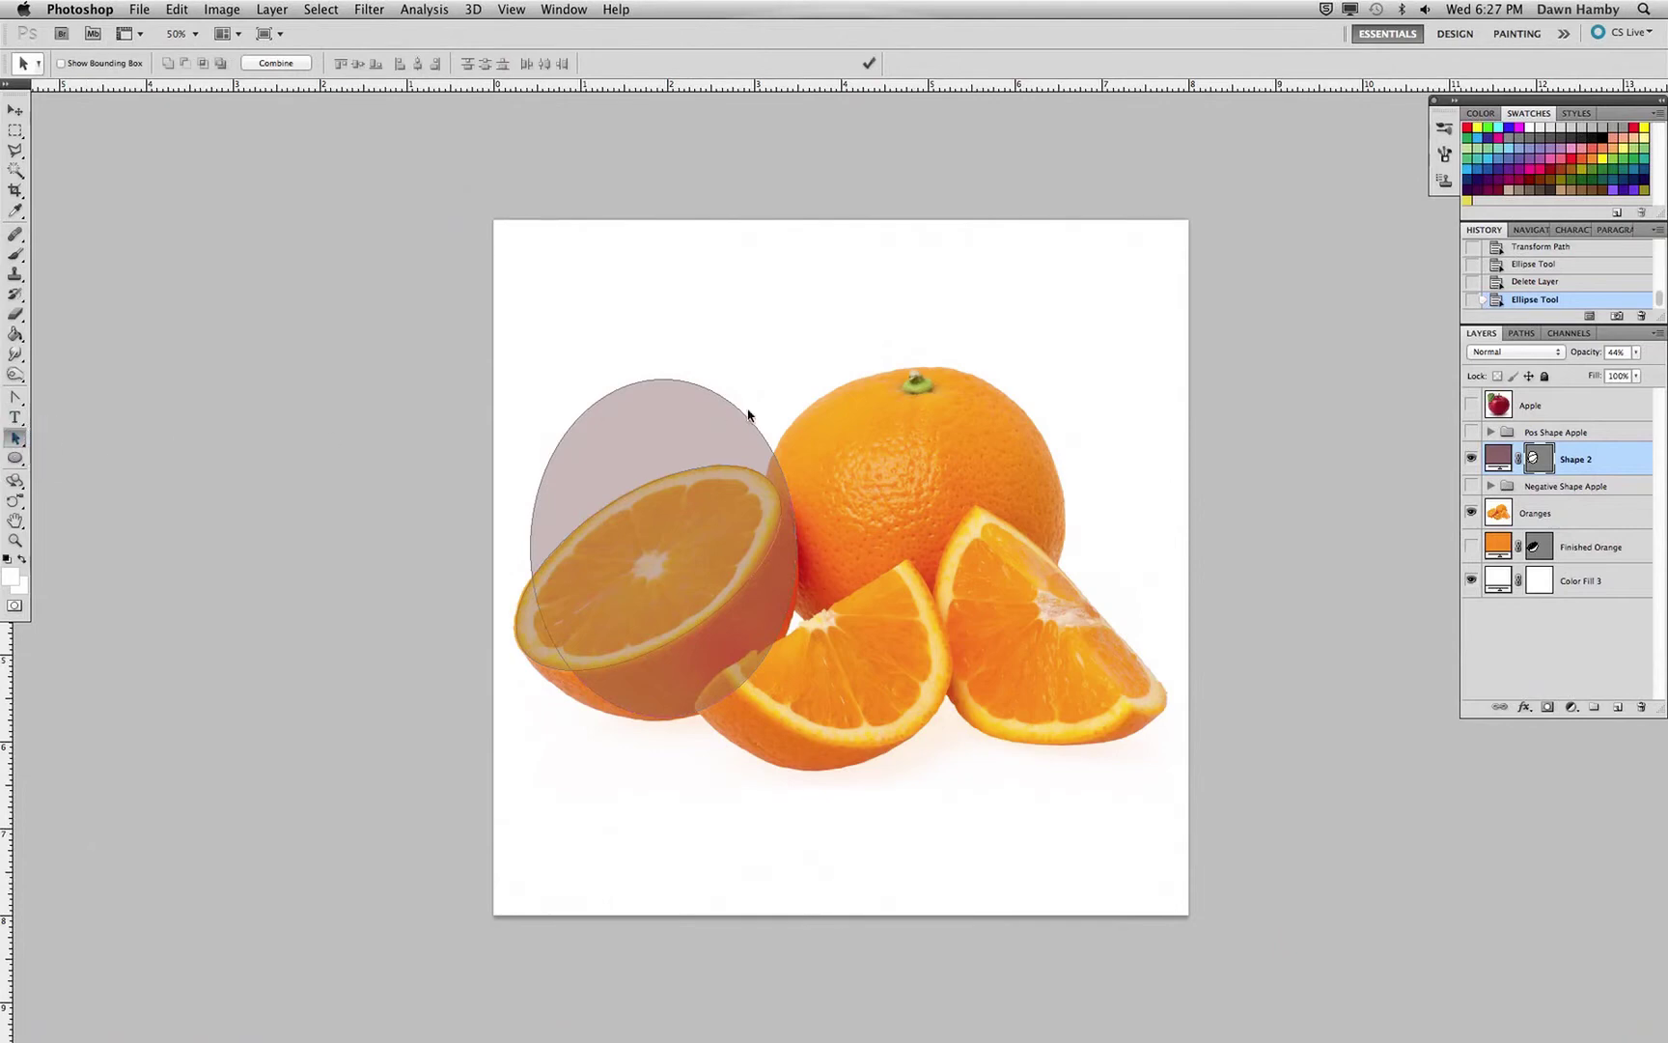
left_click(664, 413)
Rotate the added ellipse to about -39°, shift it, and widen and heighten it.
key("super+t")
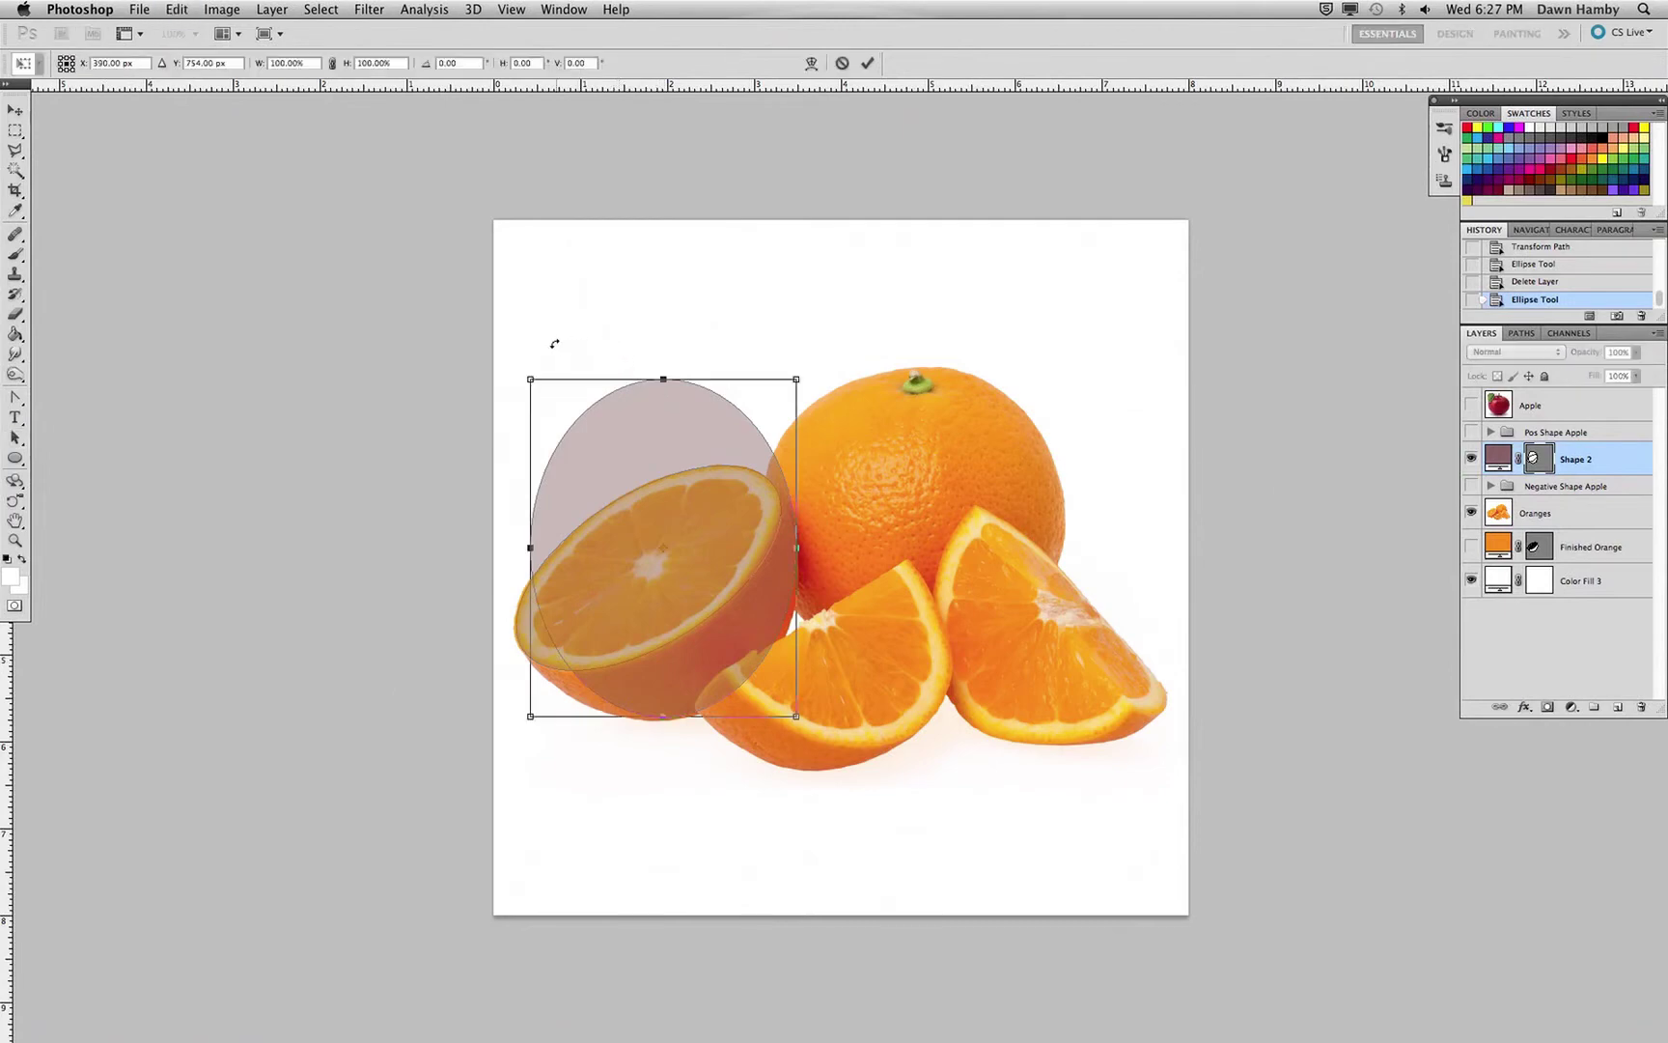
left_click_drag(551, 343, 436, 471)
left_click_drag(645, 432, 596, 436)
left_click_drag(718, 473, 781, 478)
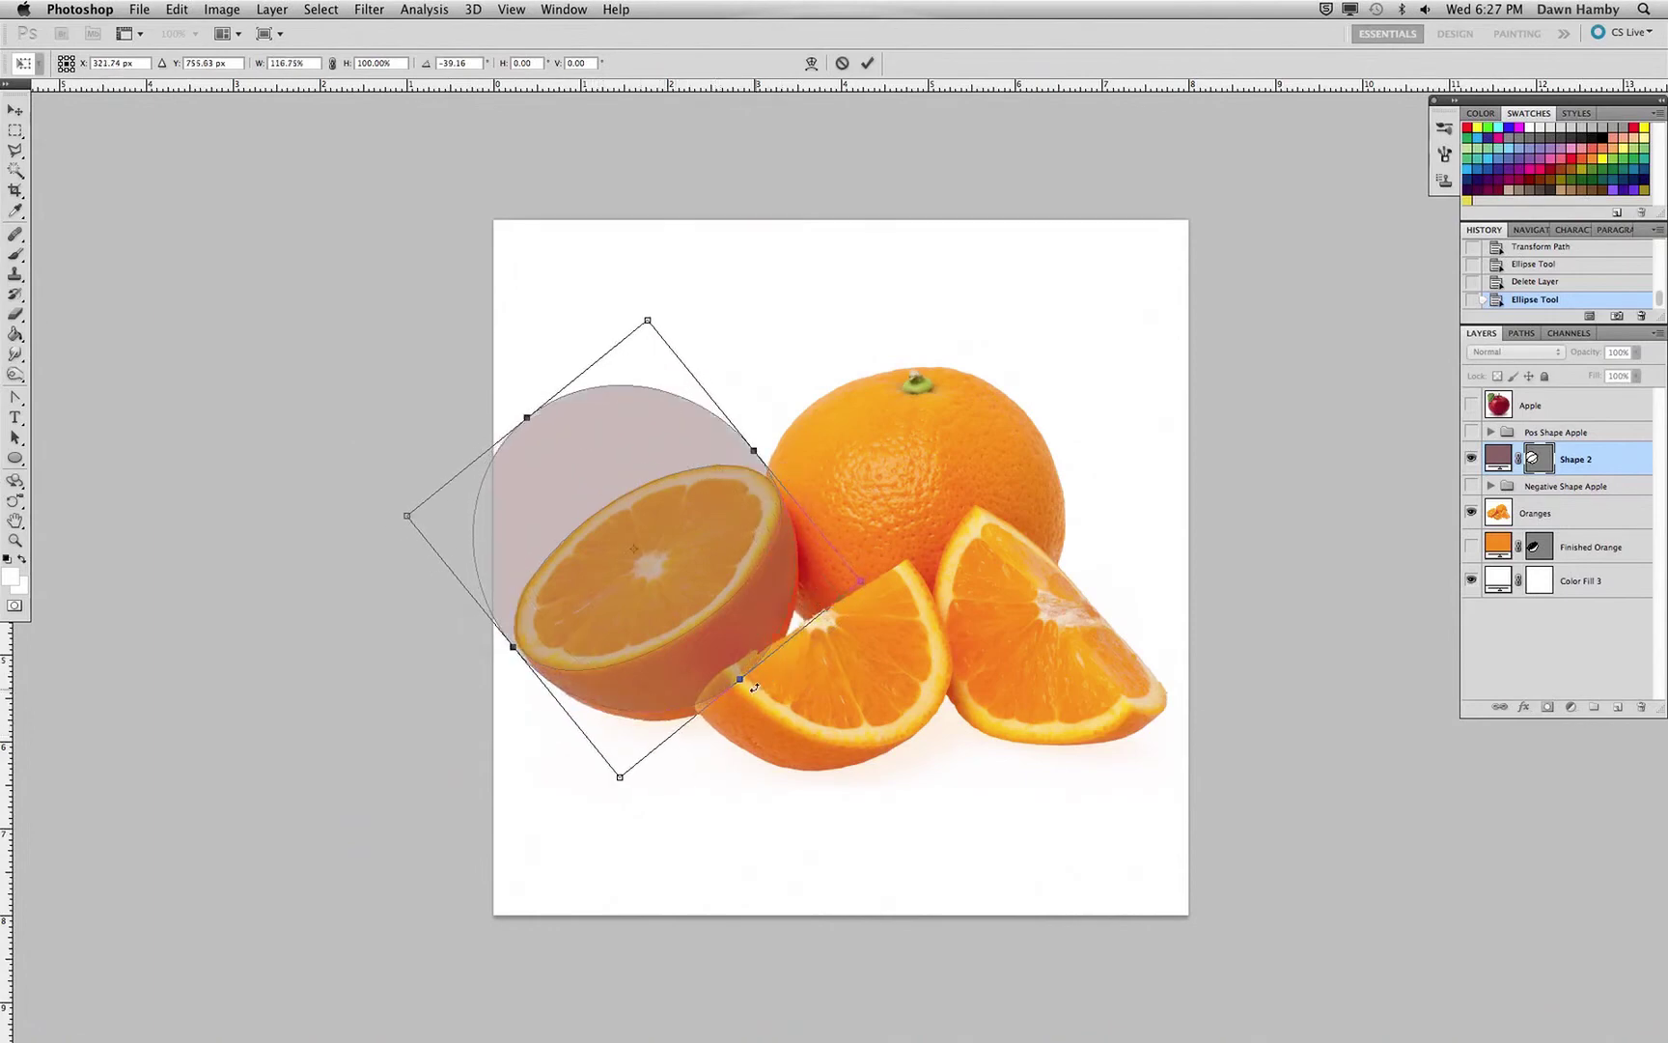
left_click_drag(740, 679, 750, 696)
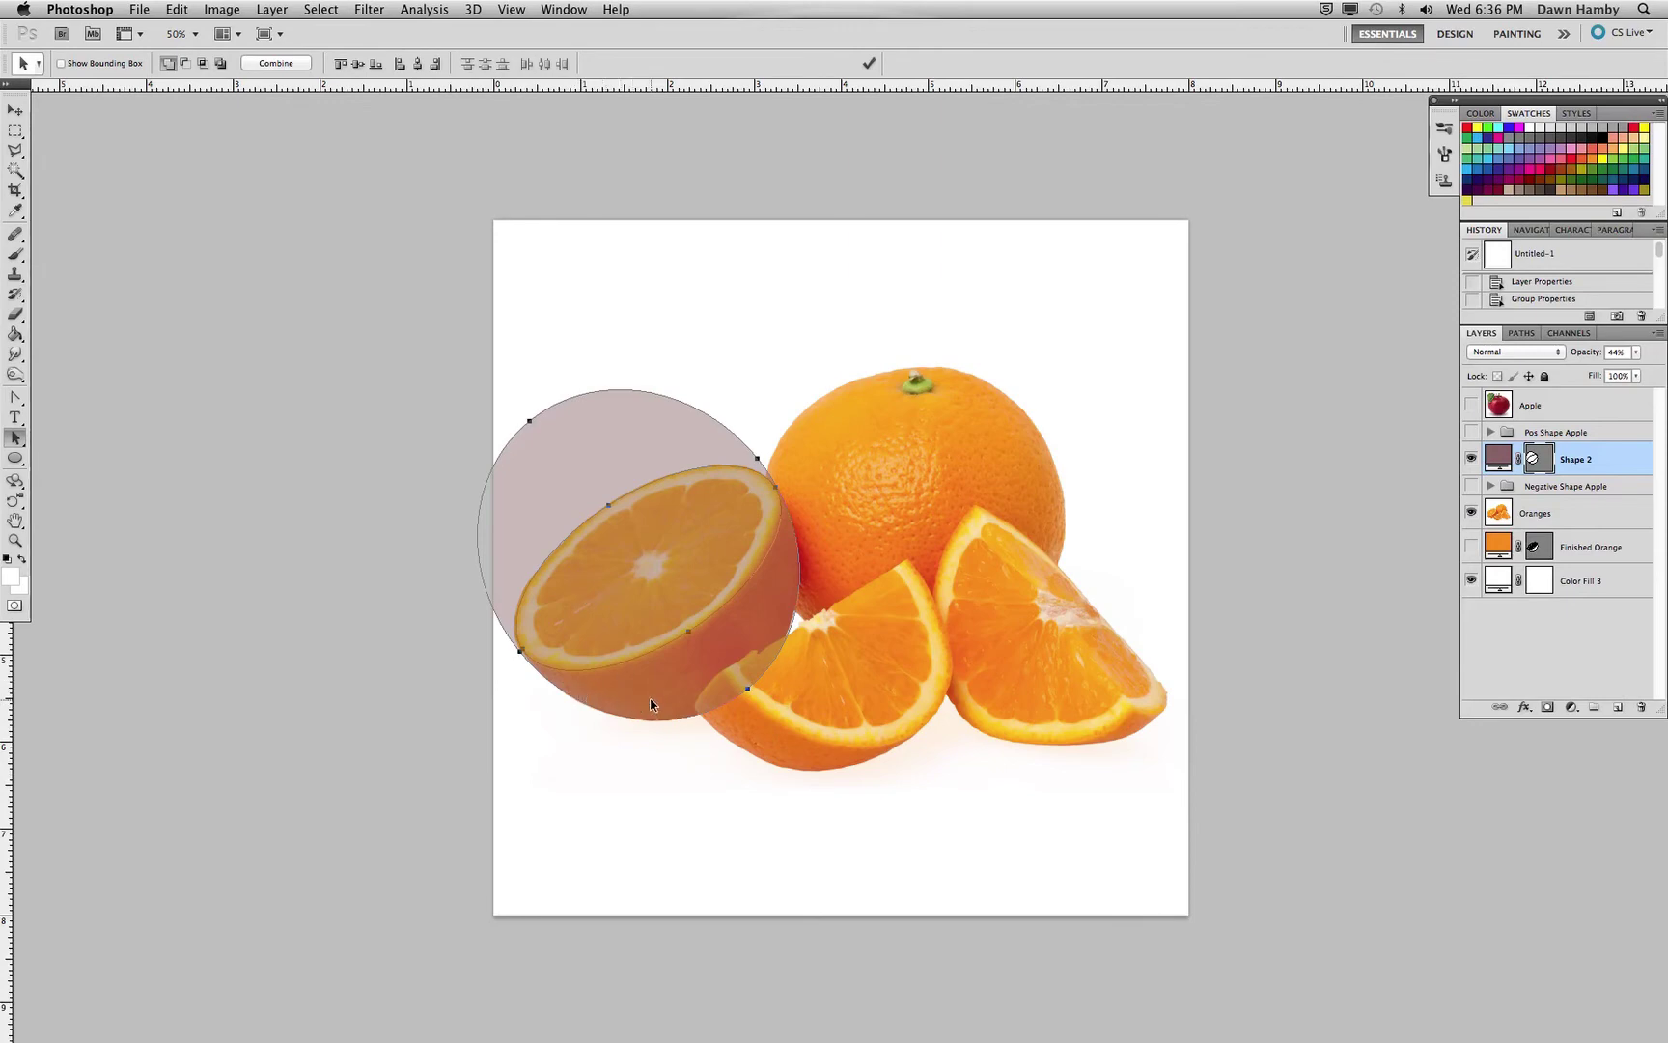
Try Subtract, Add, Intersect and Exclude on Shape 2's ellipses, finishing on Intersect Shape Areas.
left_click(187, 70)
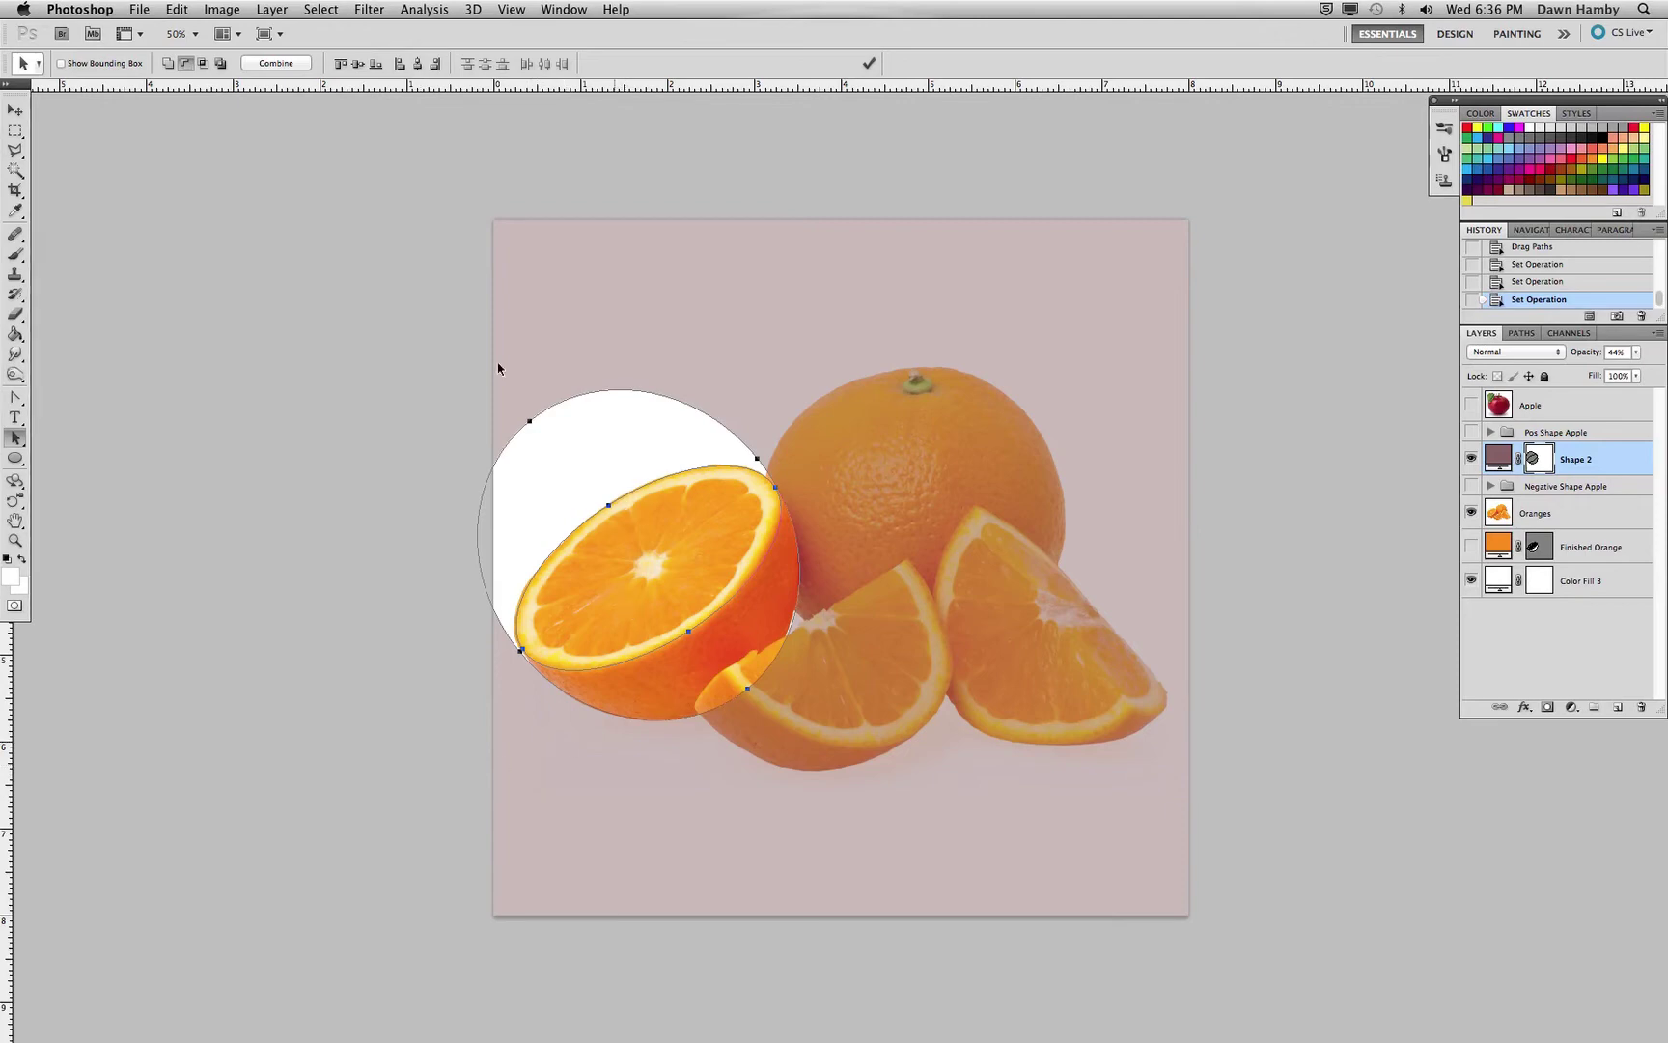
left_click(167, 64)
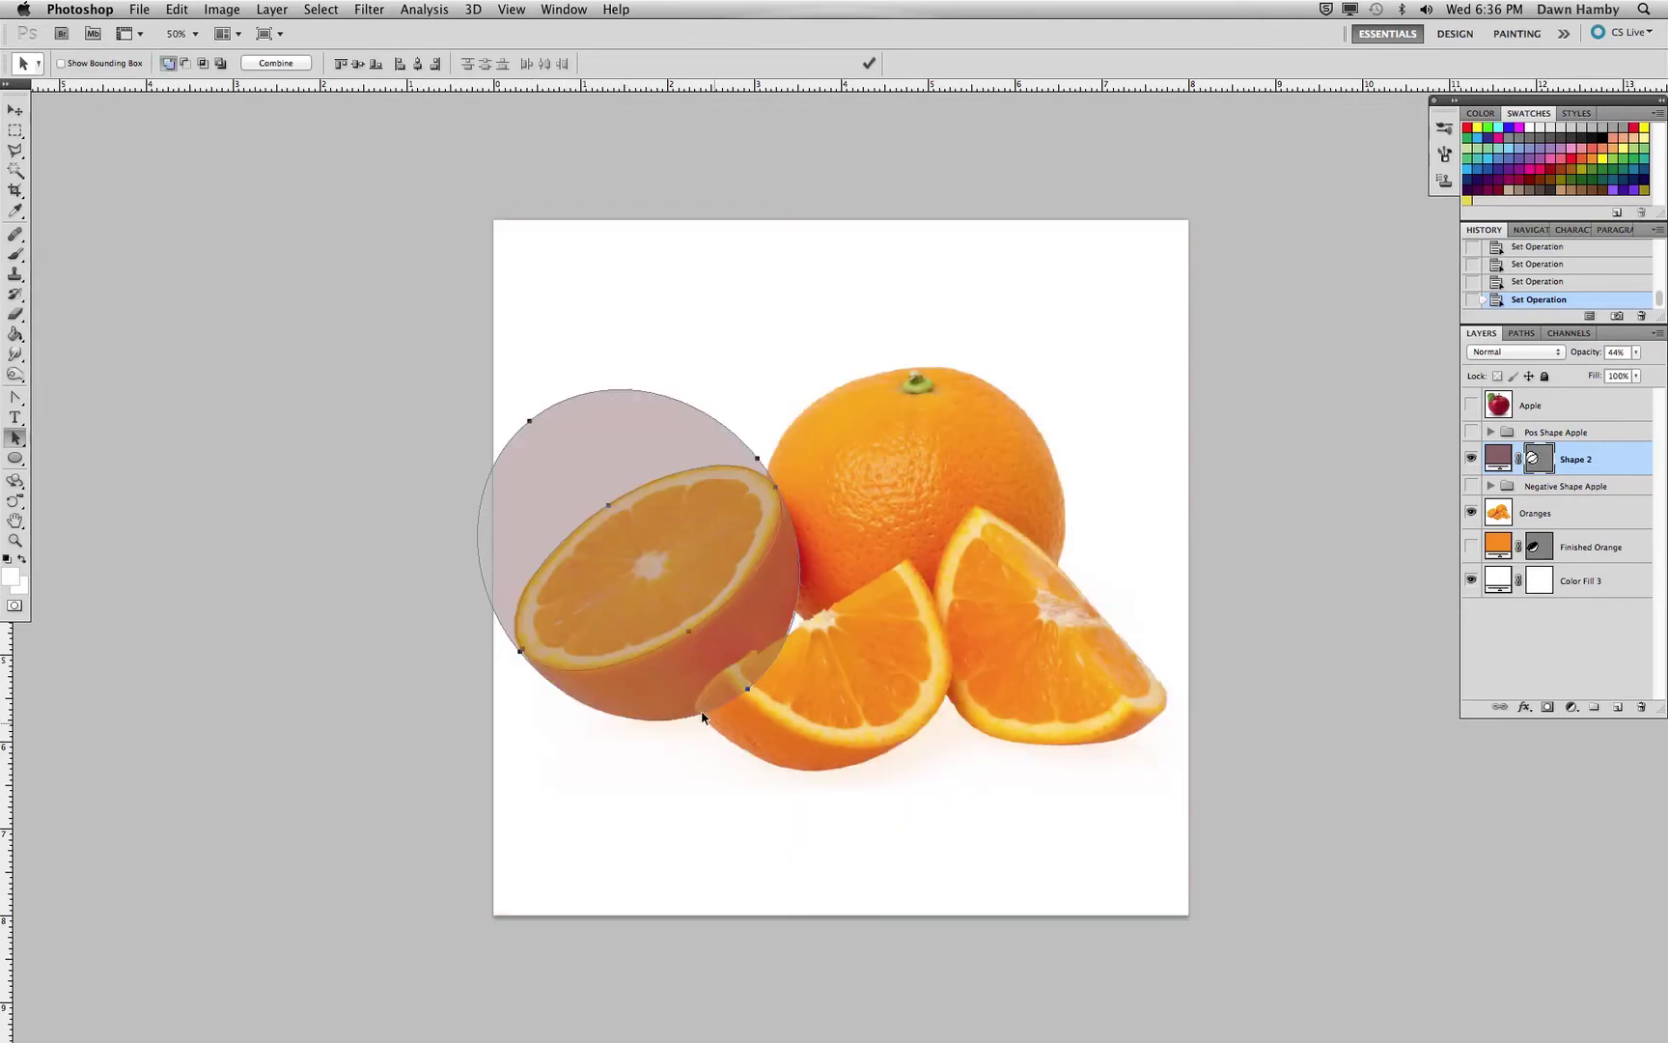
left_click(203, 63)
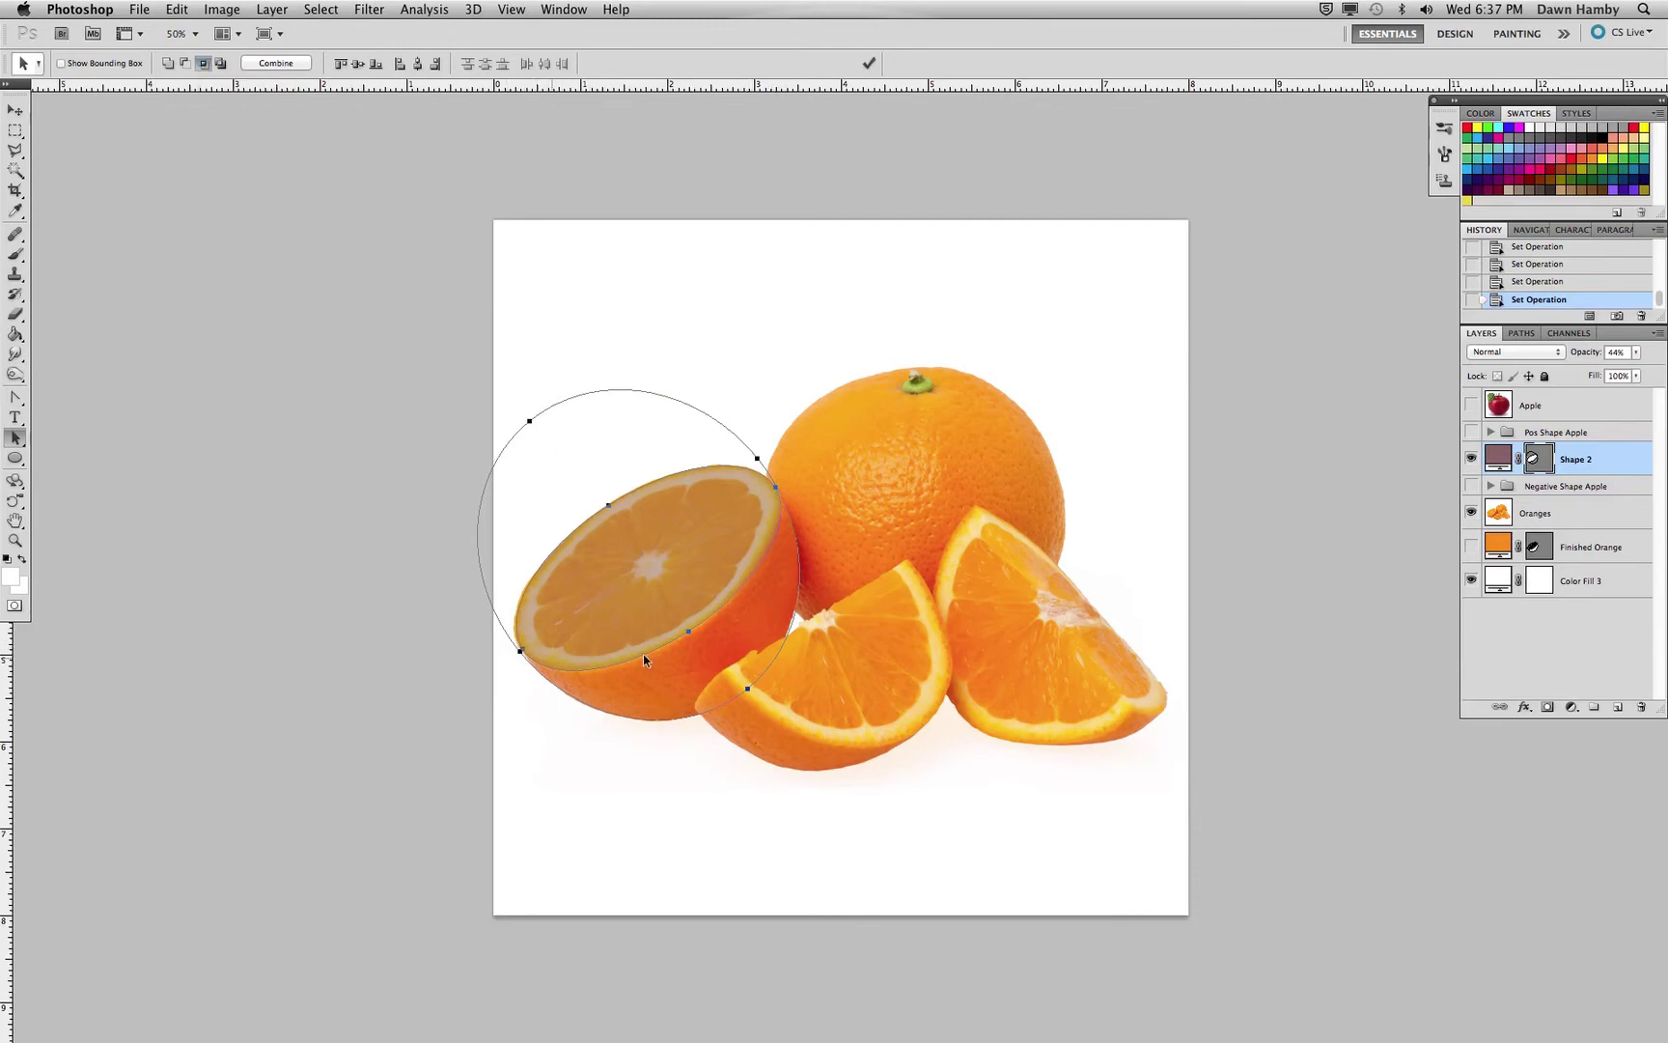
left_click(220, 64)
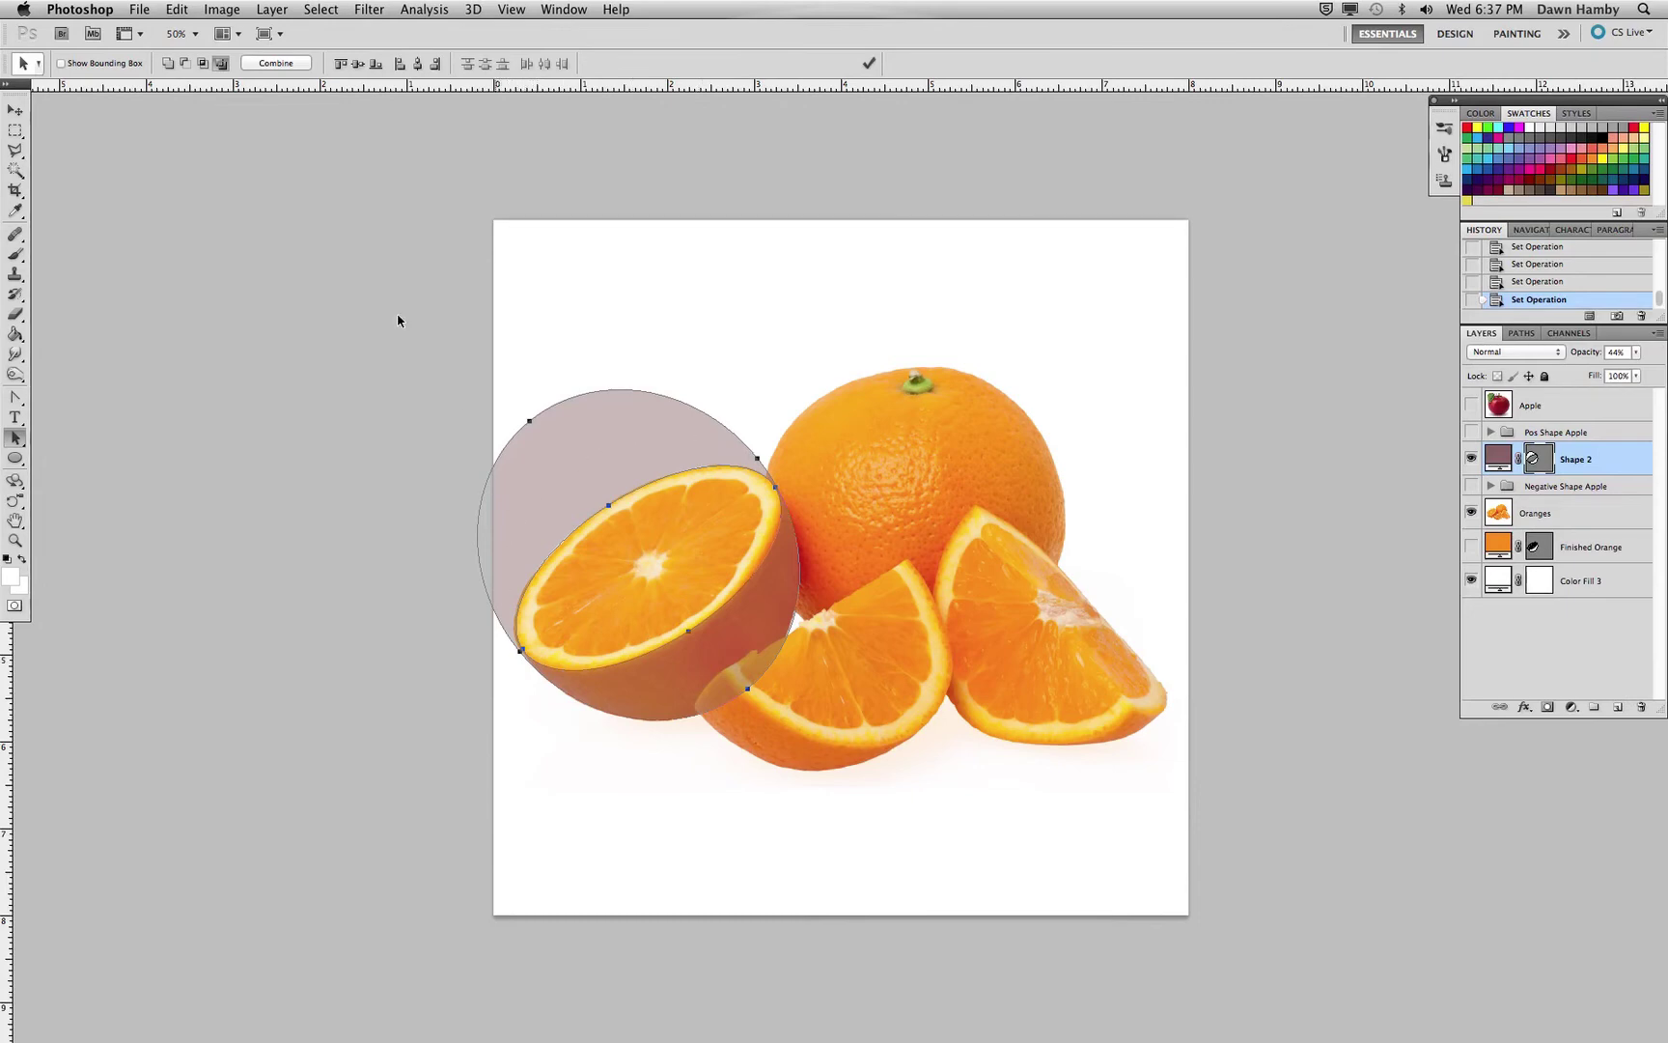
left_click(204, 65)
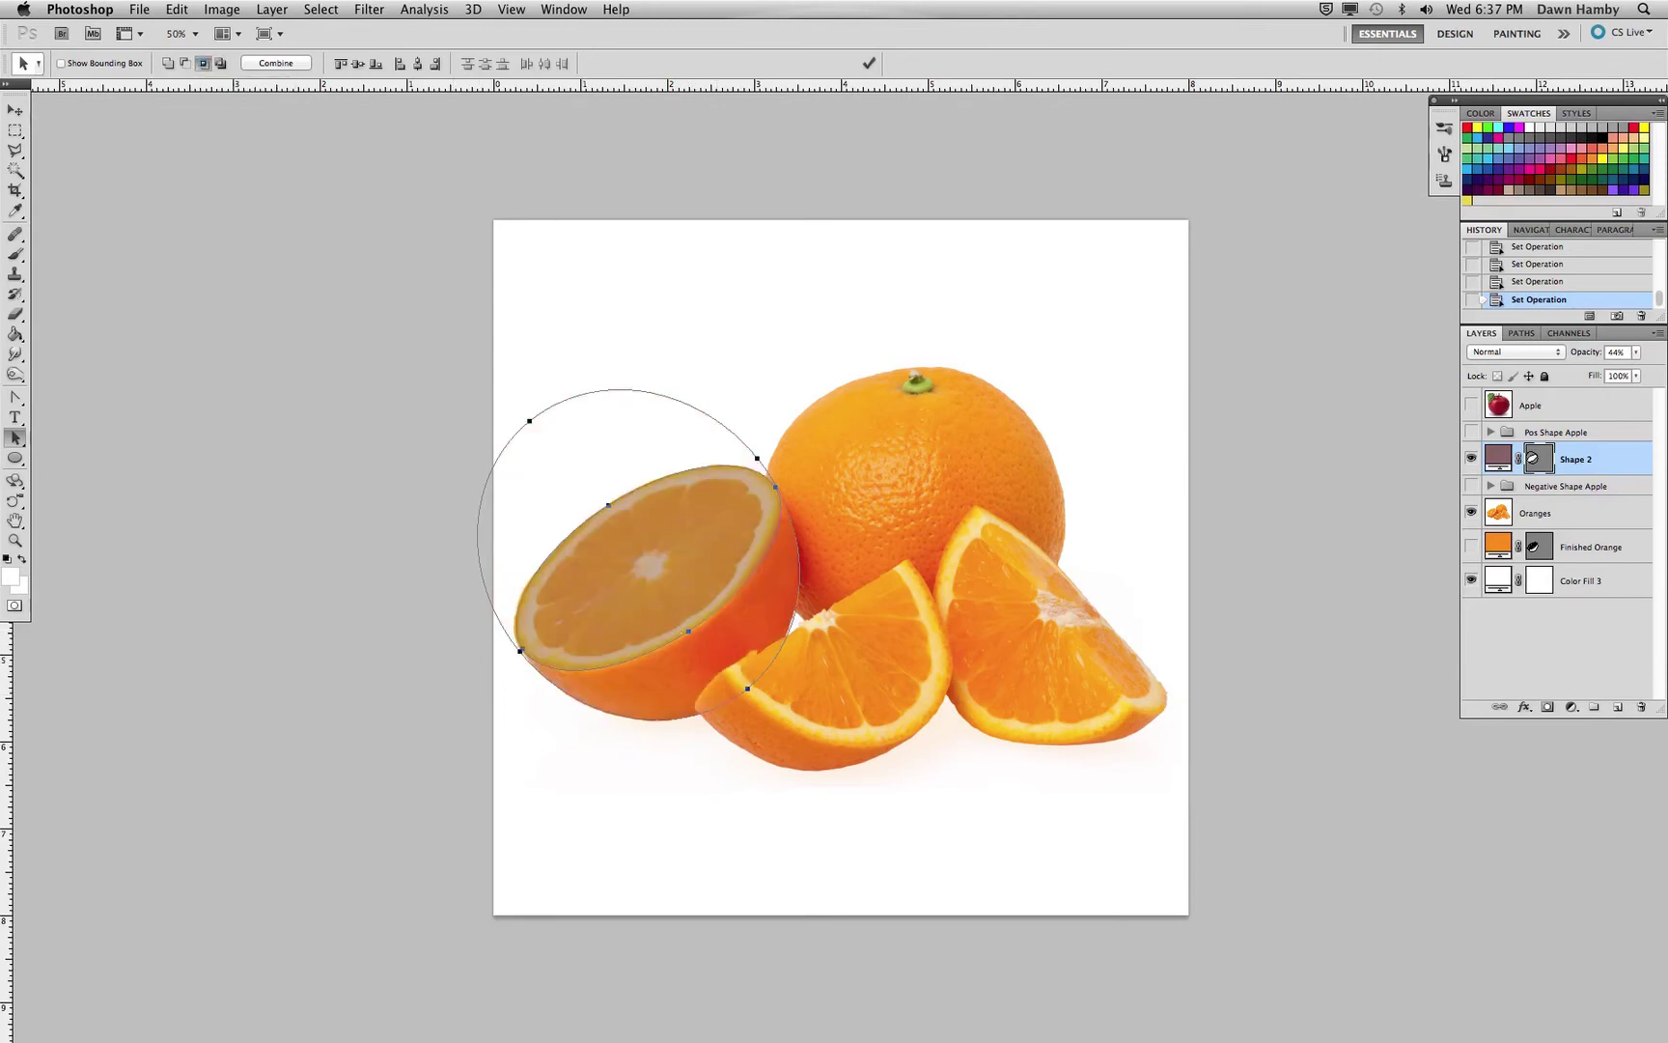
Reshape the circle path's lower curve by dragging the segment and its direction handles.
left_click_drag(15, 436, 53, 451)
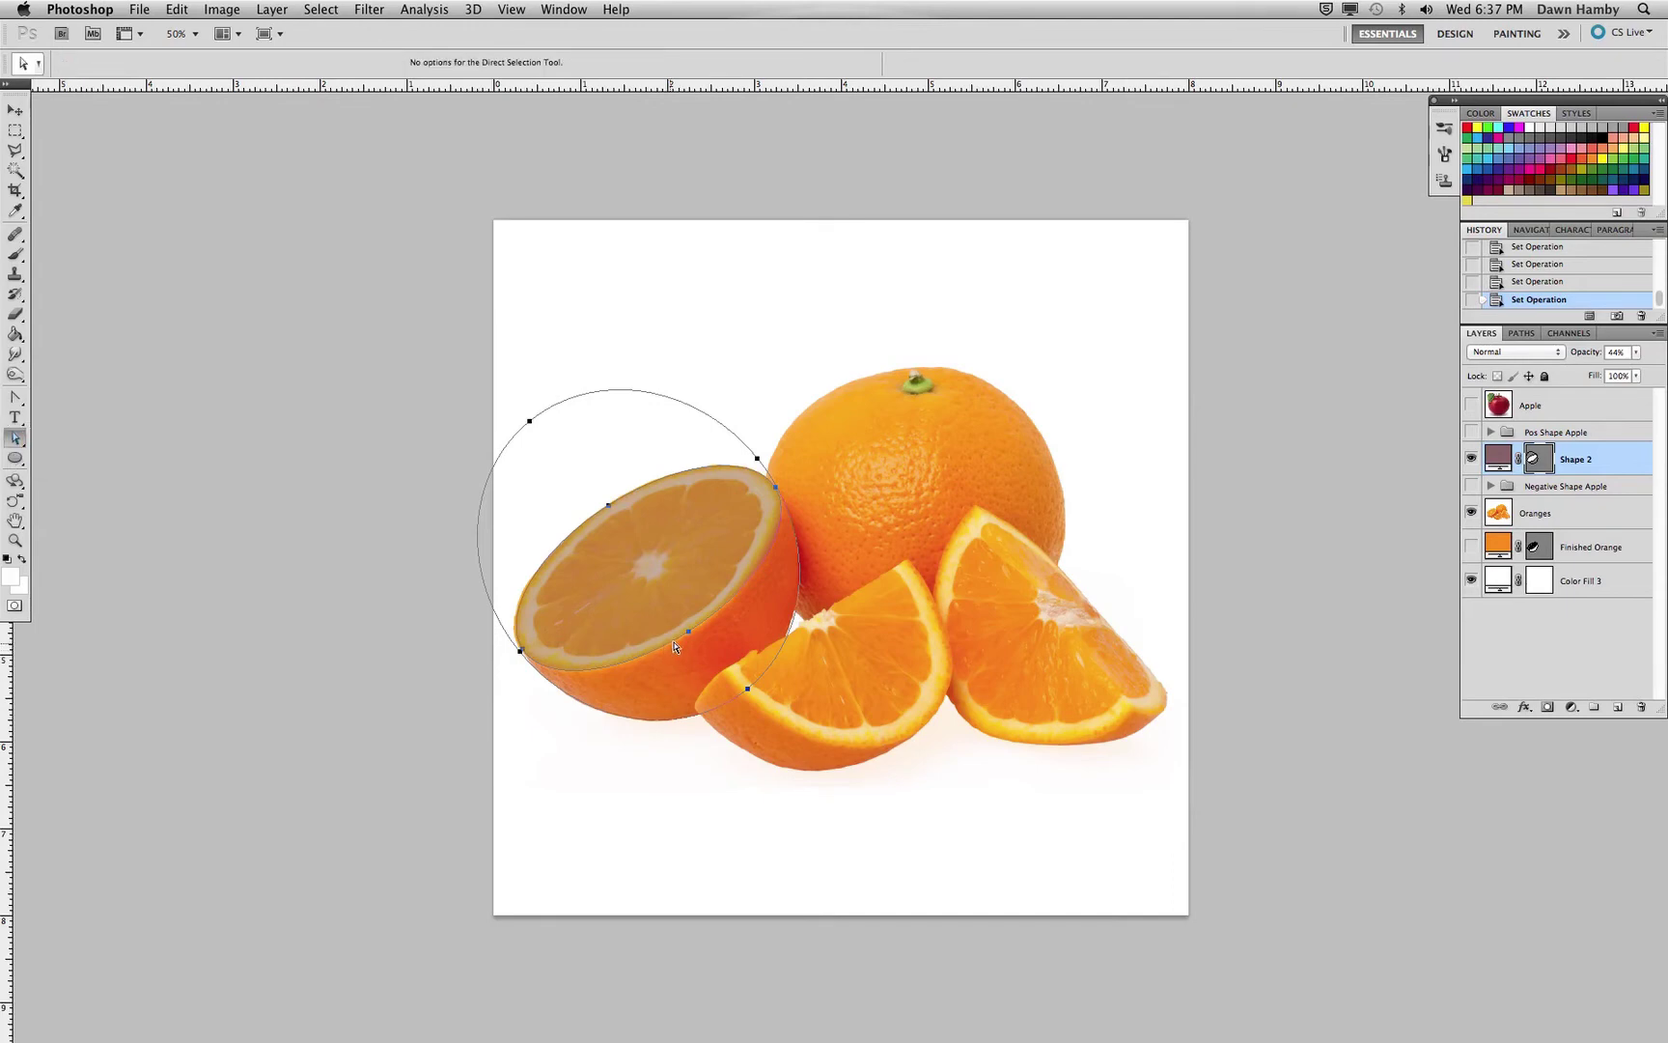
left_click(559, 746)
left_click(686, 638)
left_click(694, 638)
left_click_drag(699, 647, 756, 722)
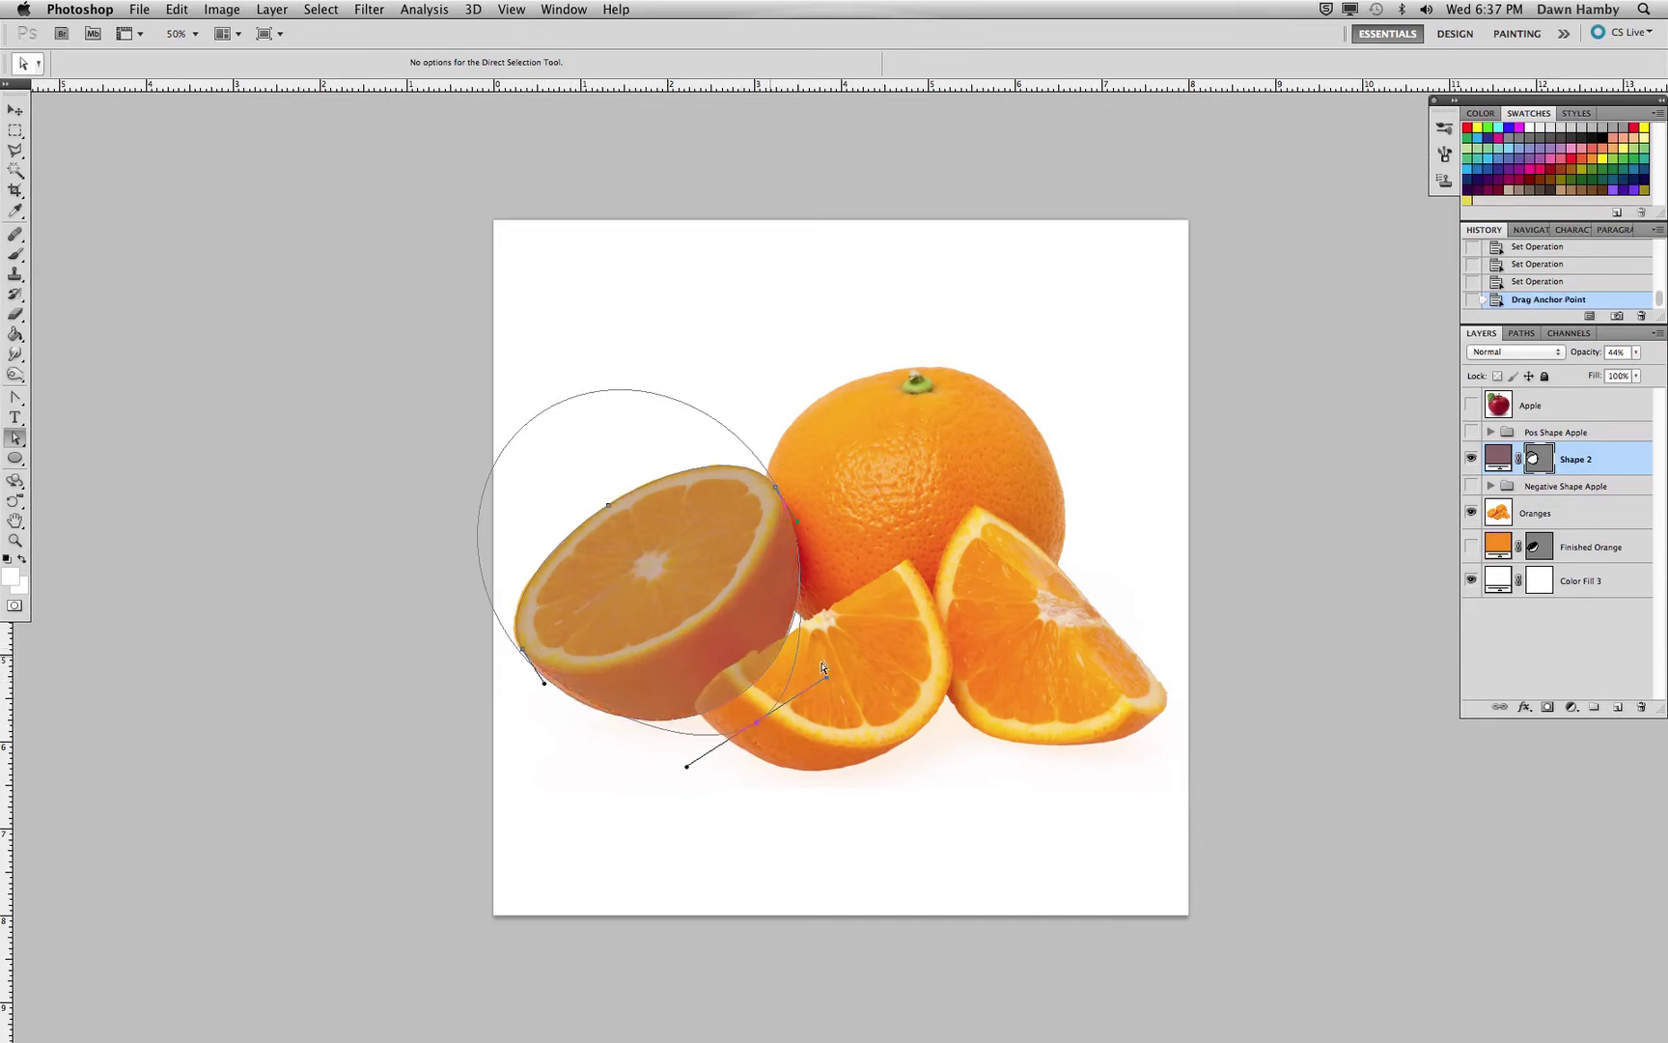
left_click_drag(828, 687, 858, 637)
left_click_drag(693, 777, 613, 817)
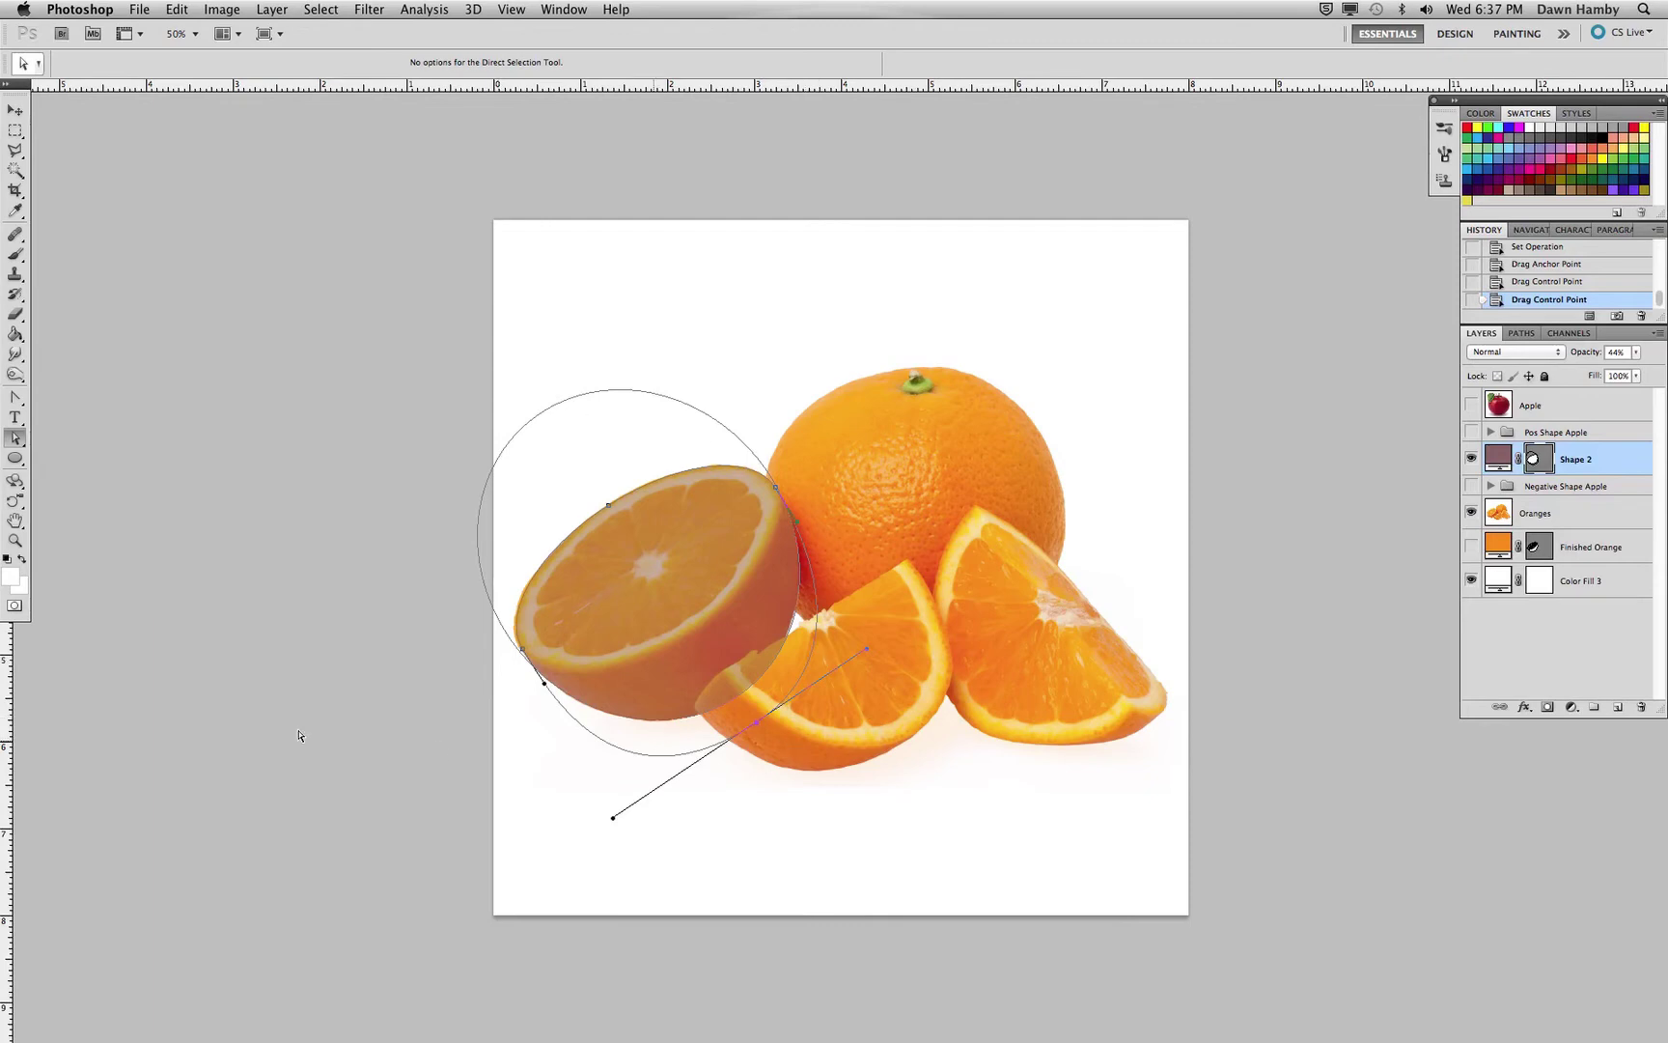
Select the whole circle path and combine its components into one shape.
left_click(14, 439)
left_click(68, 435)
left_click(765, 523)
left_click(298, 64)
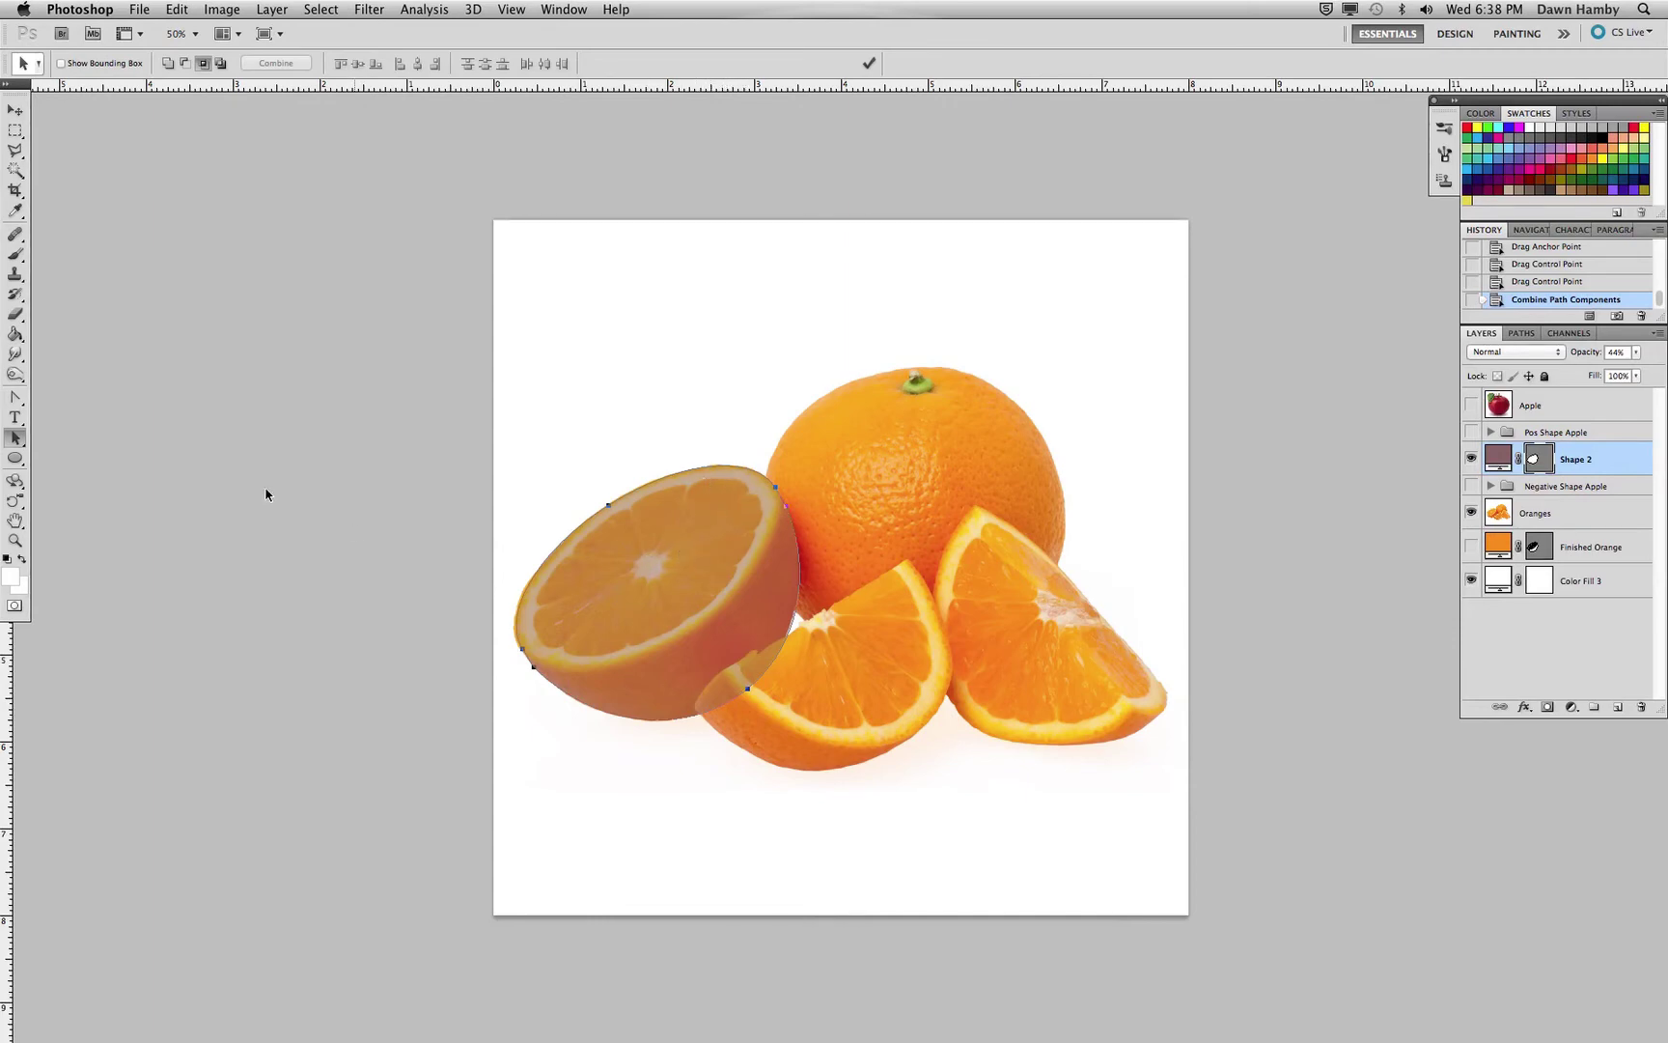
left_click(15, 458)
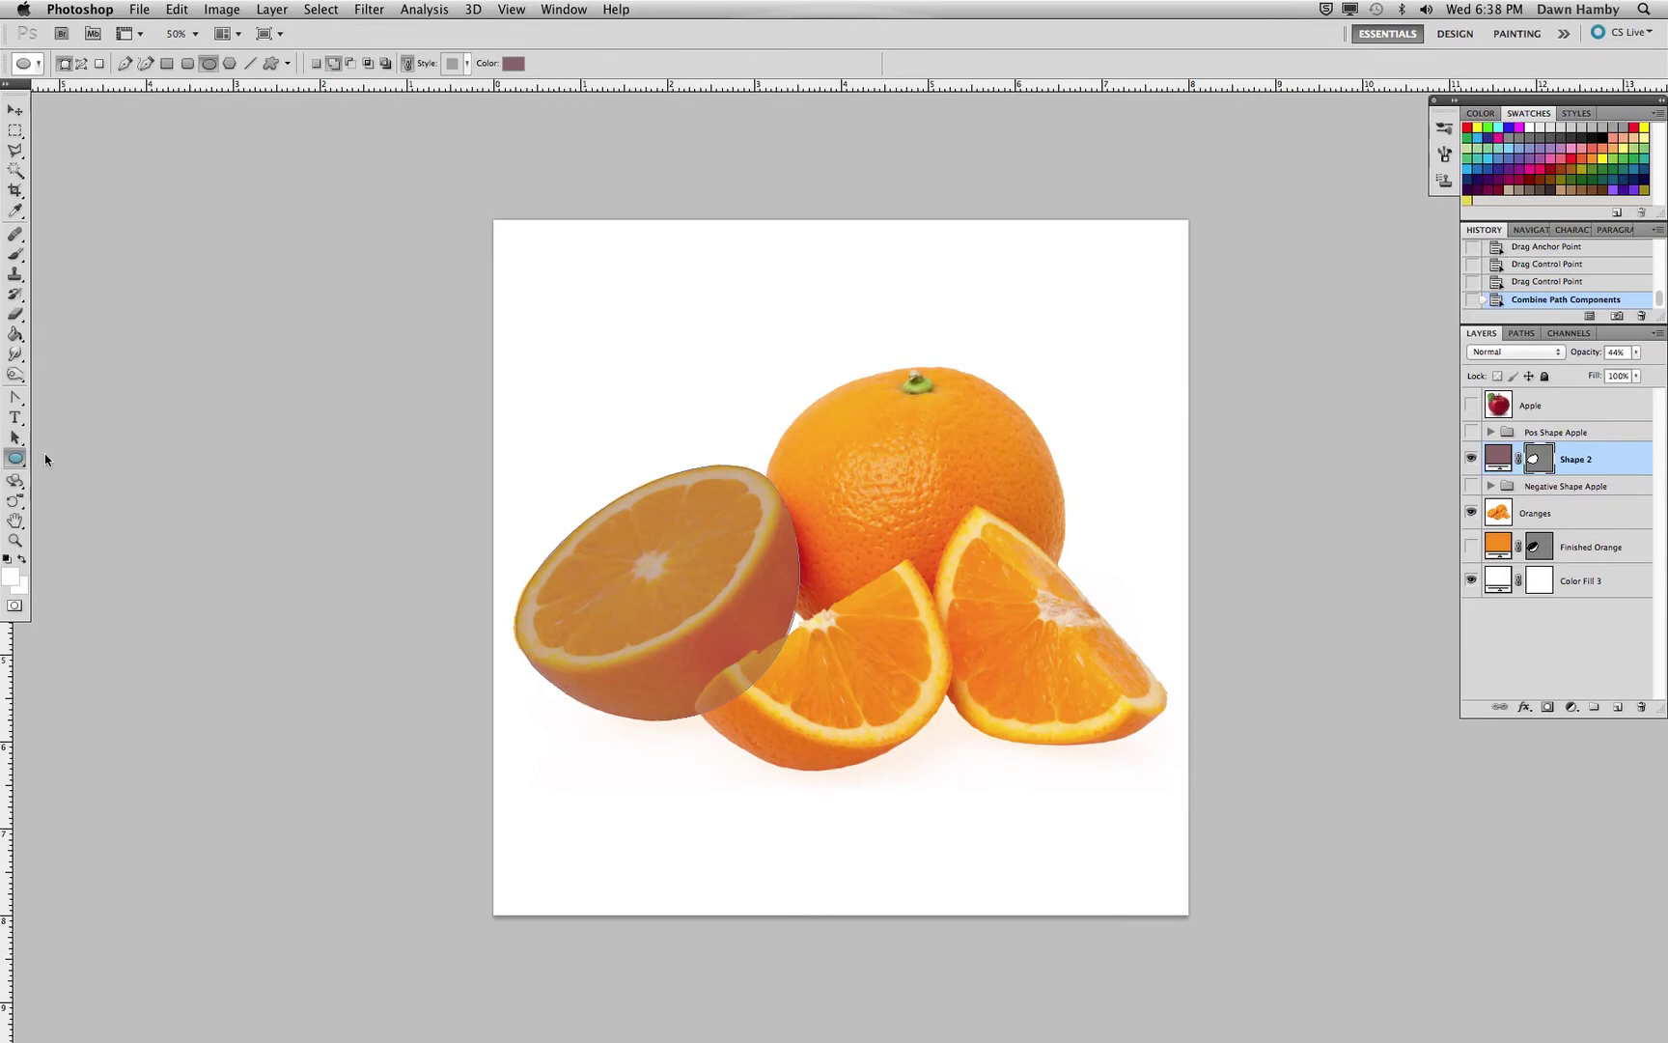
left_click(232, 64)
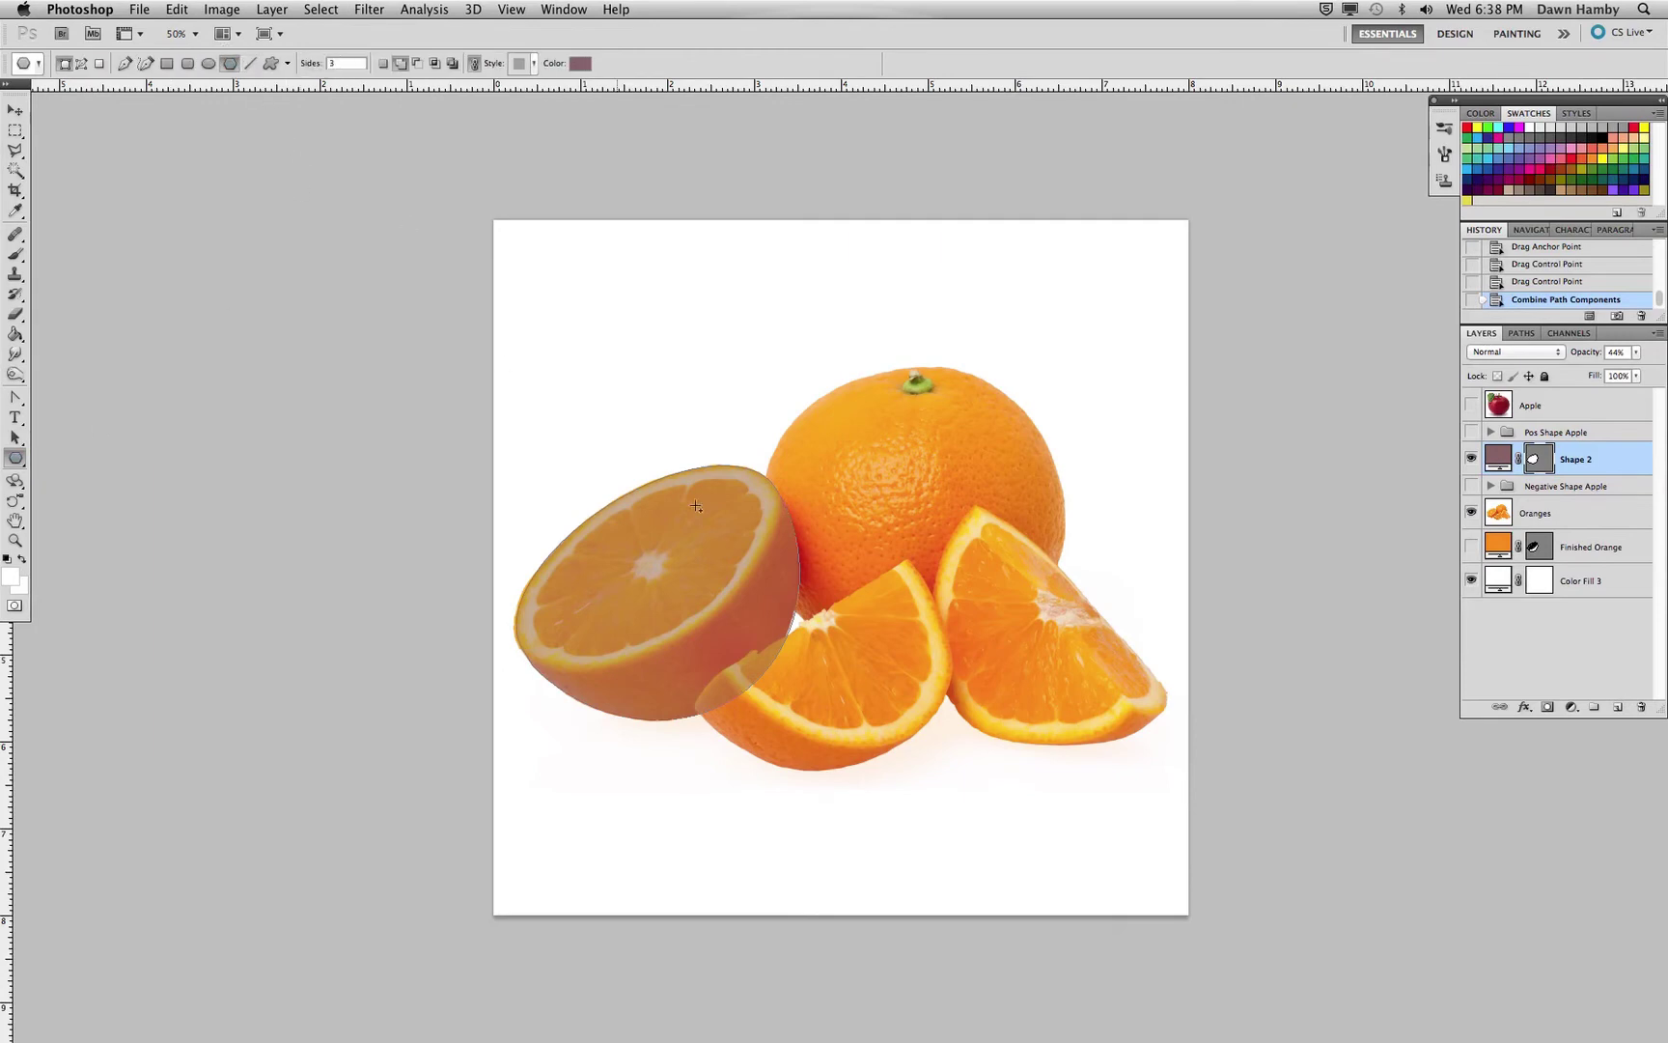
left_click_drag(685, 507, 656, 558)
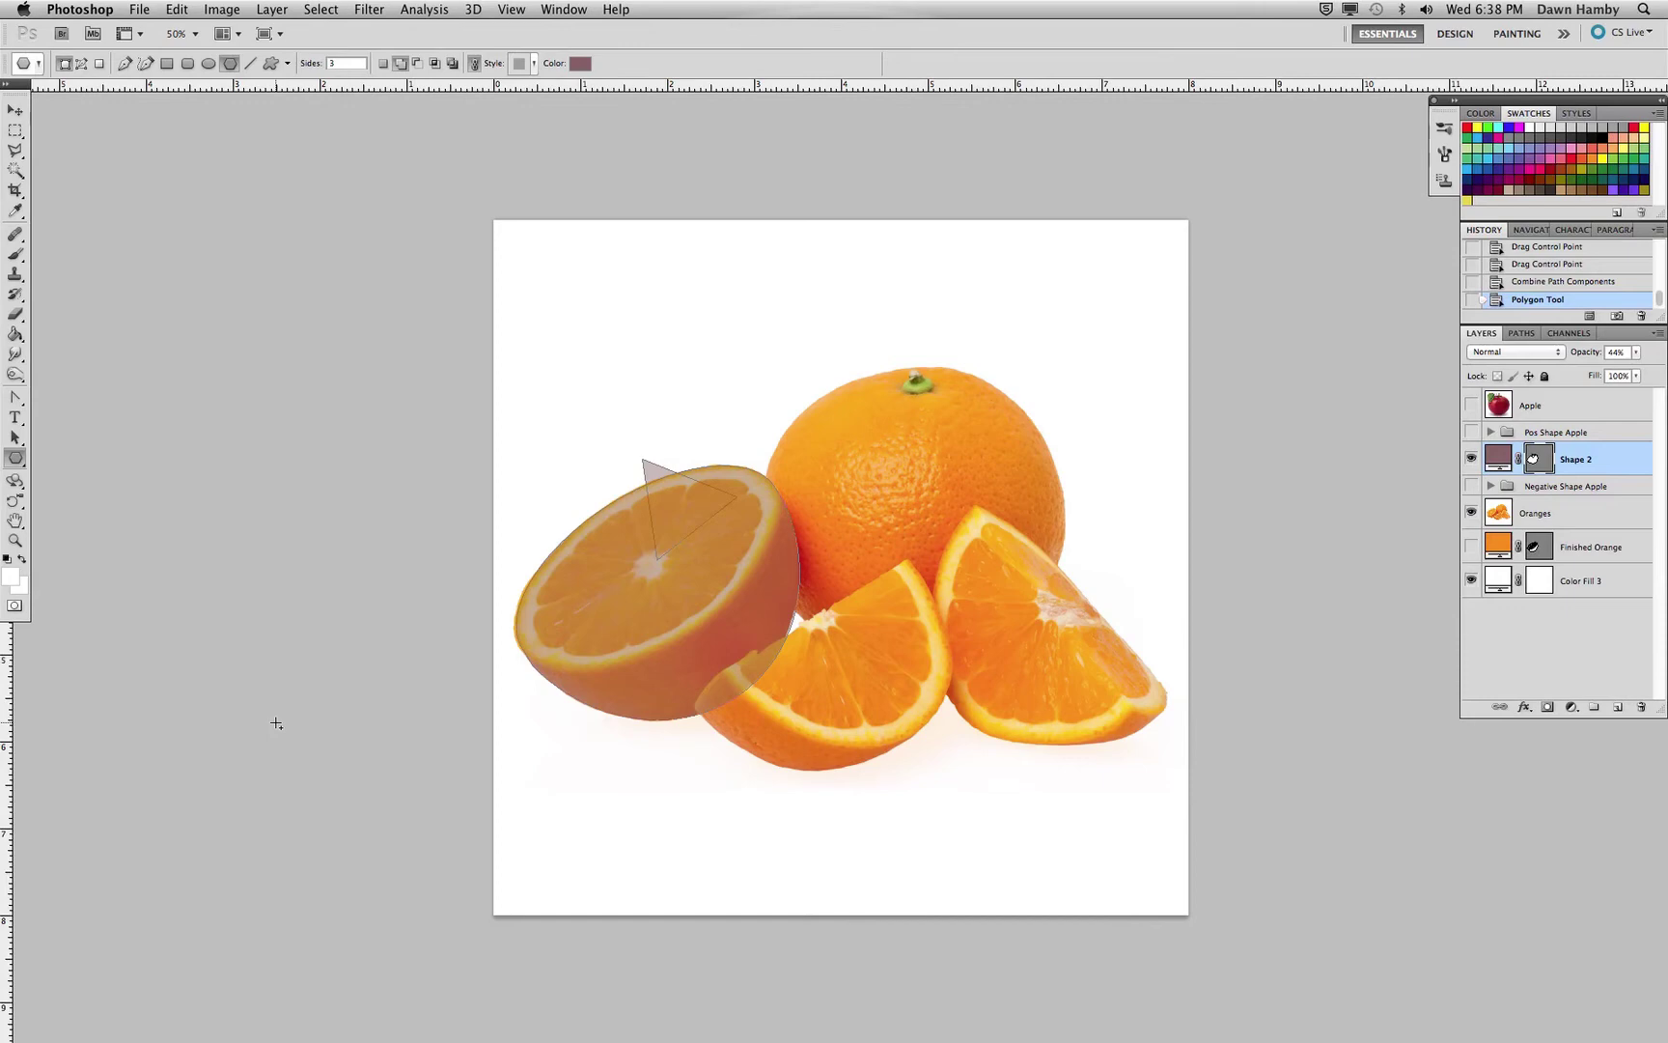
key("super+z")
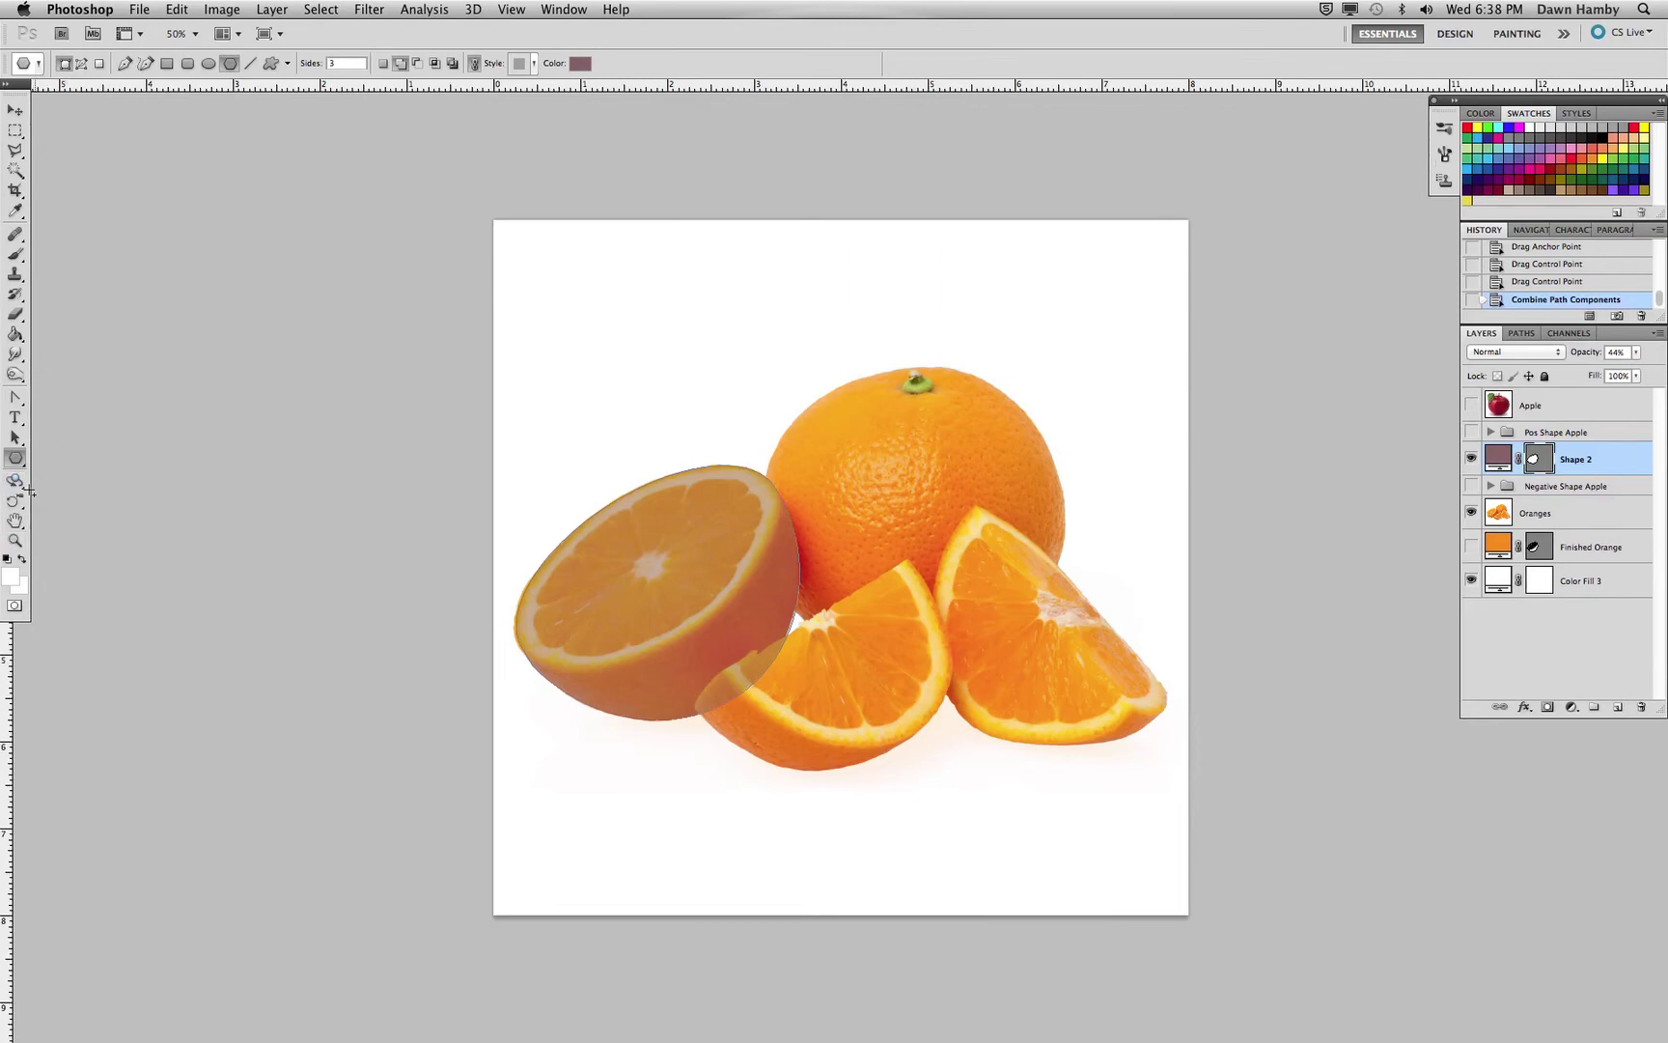
Choose the Pen Tool, end the current path, and reselect the Shape 2 layer.
left_click(17, 404)
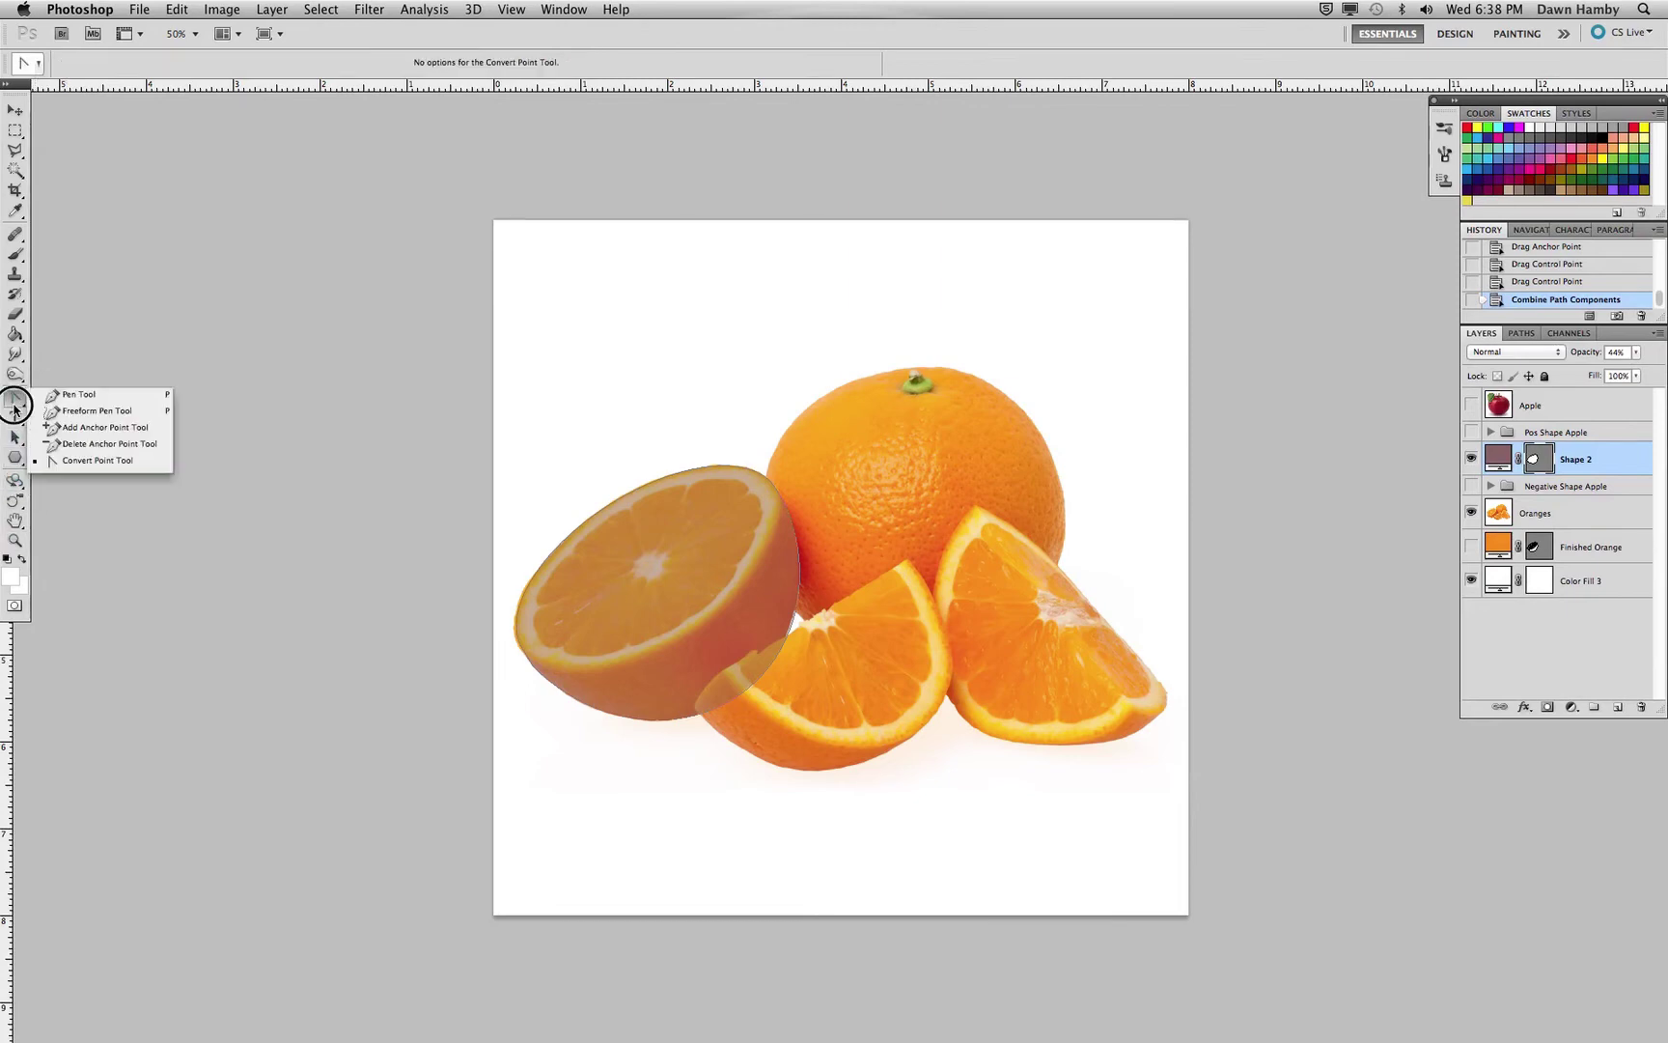
left_click(67, 394)
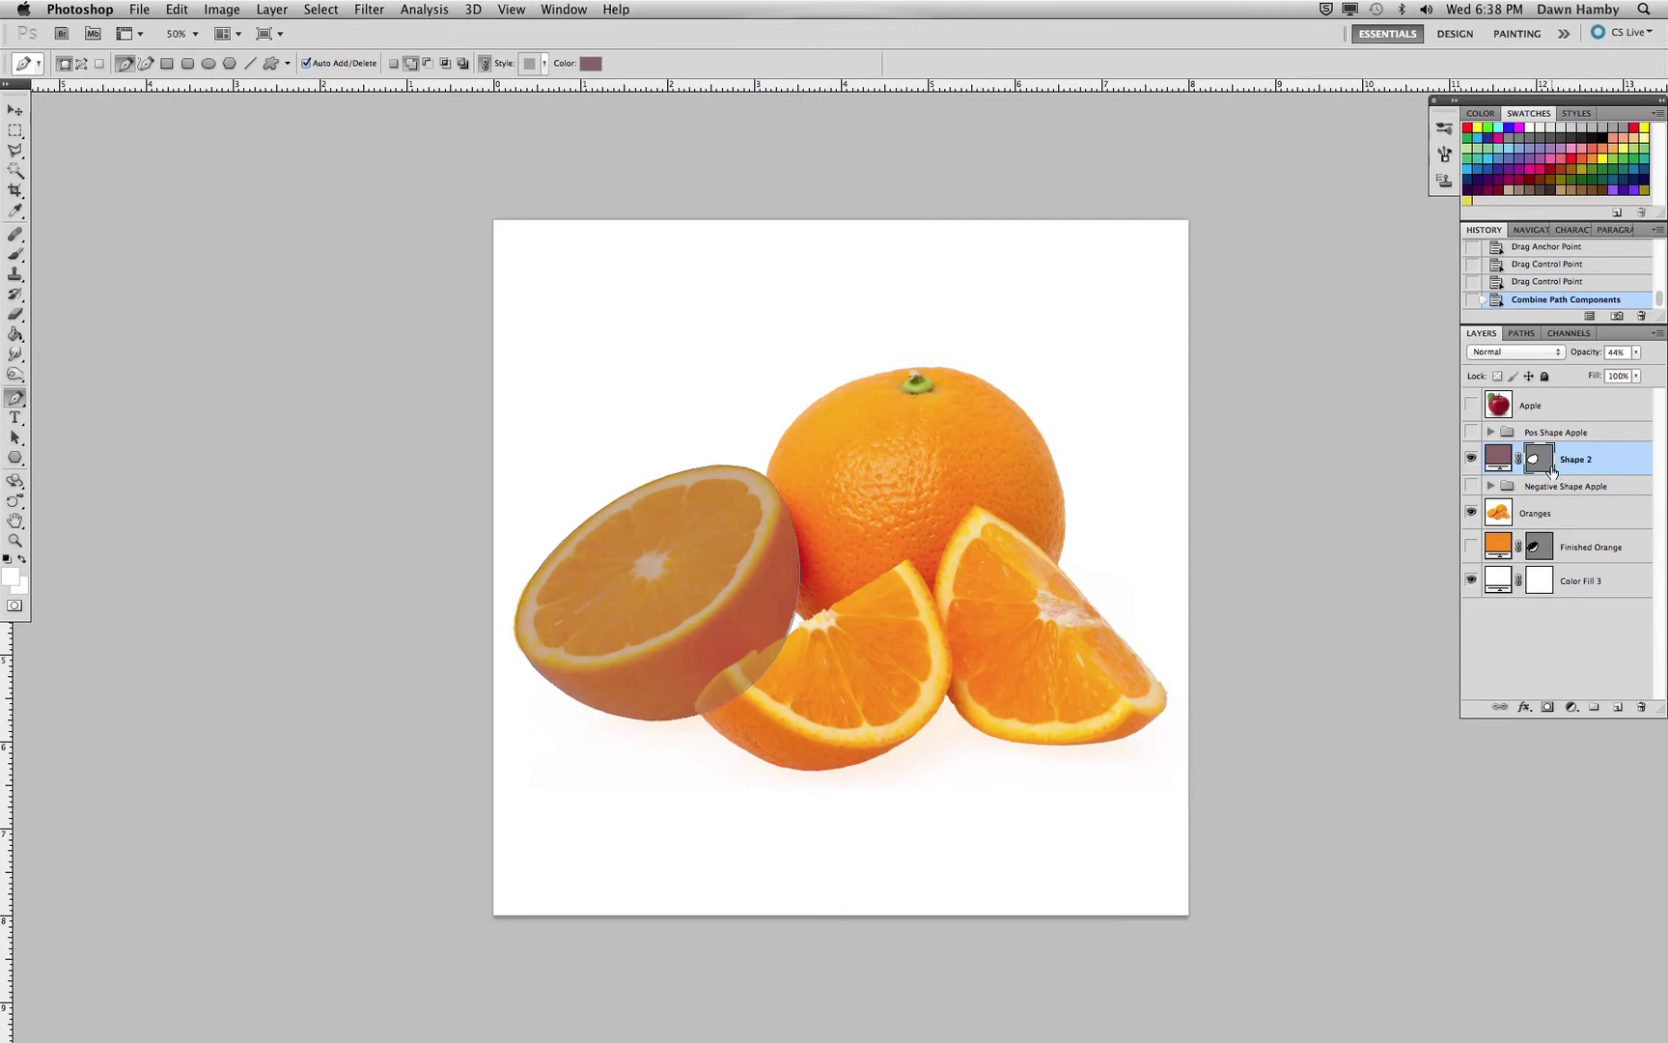
key("Return")
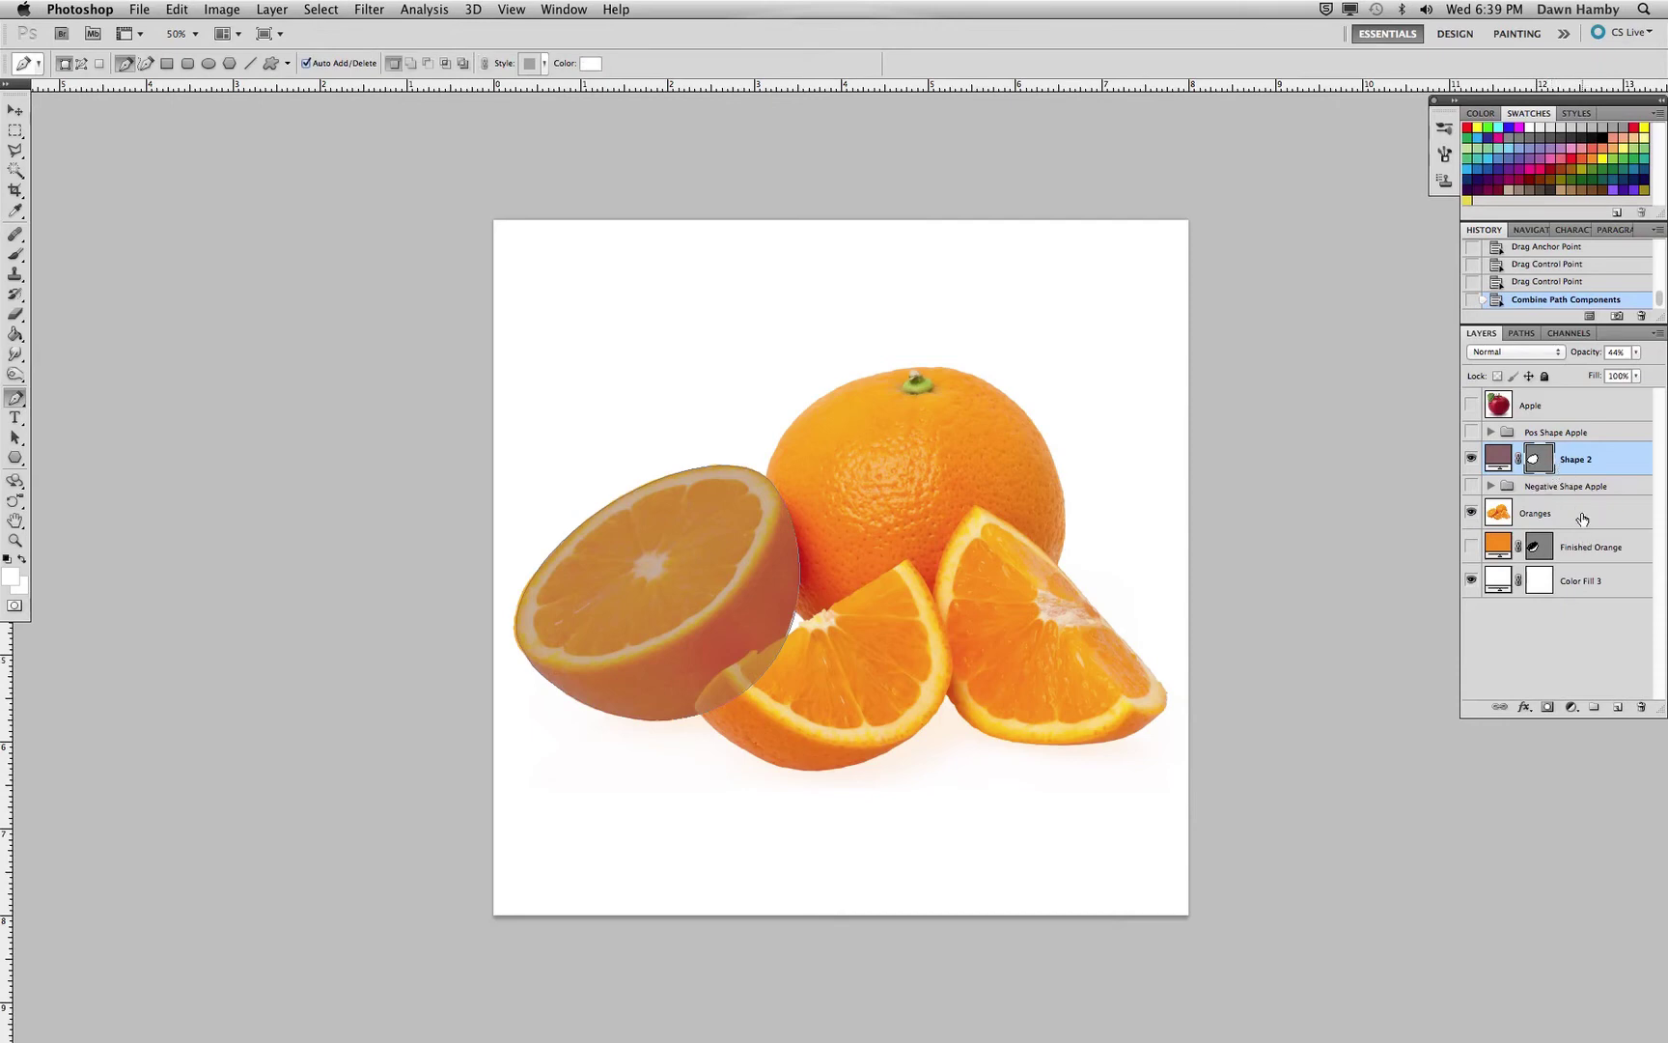
left_click(1583, 520)
left_click(1602, 459)
Delete the accidental Shape 3 layer created by a stray pen anchor.
left_click(685, 419)
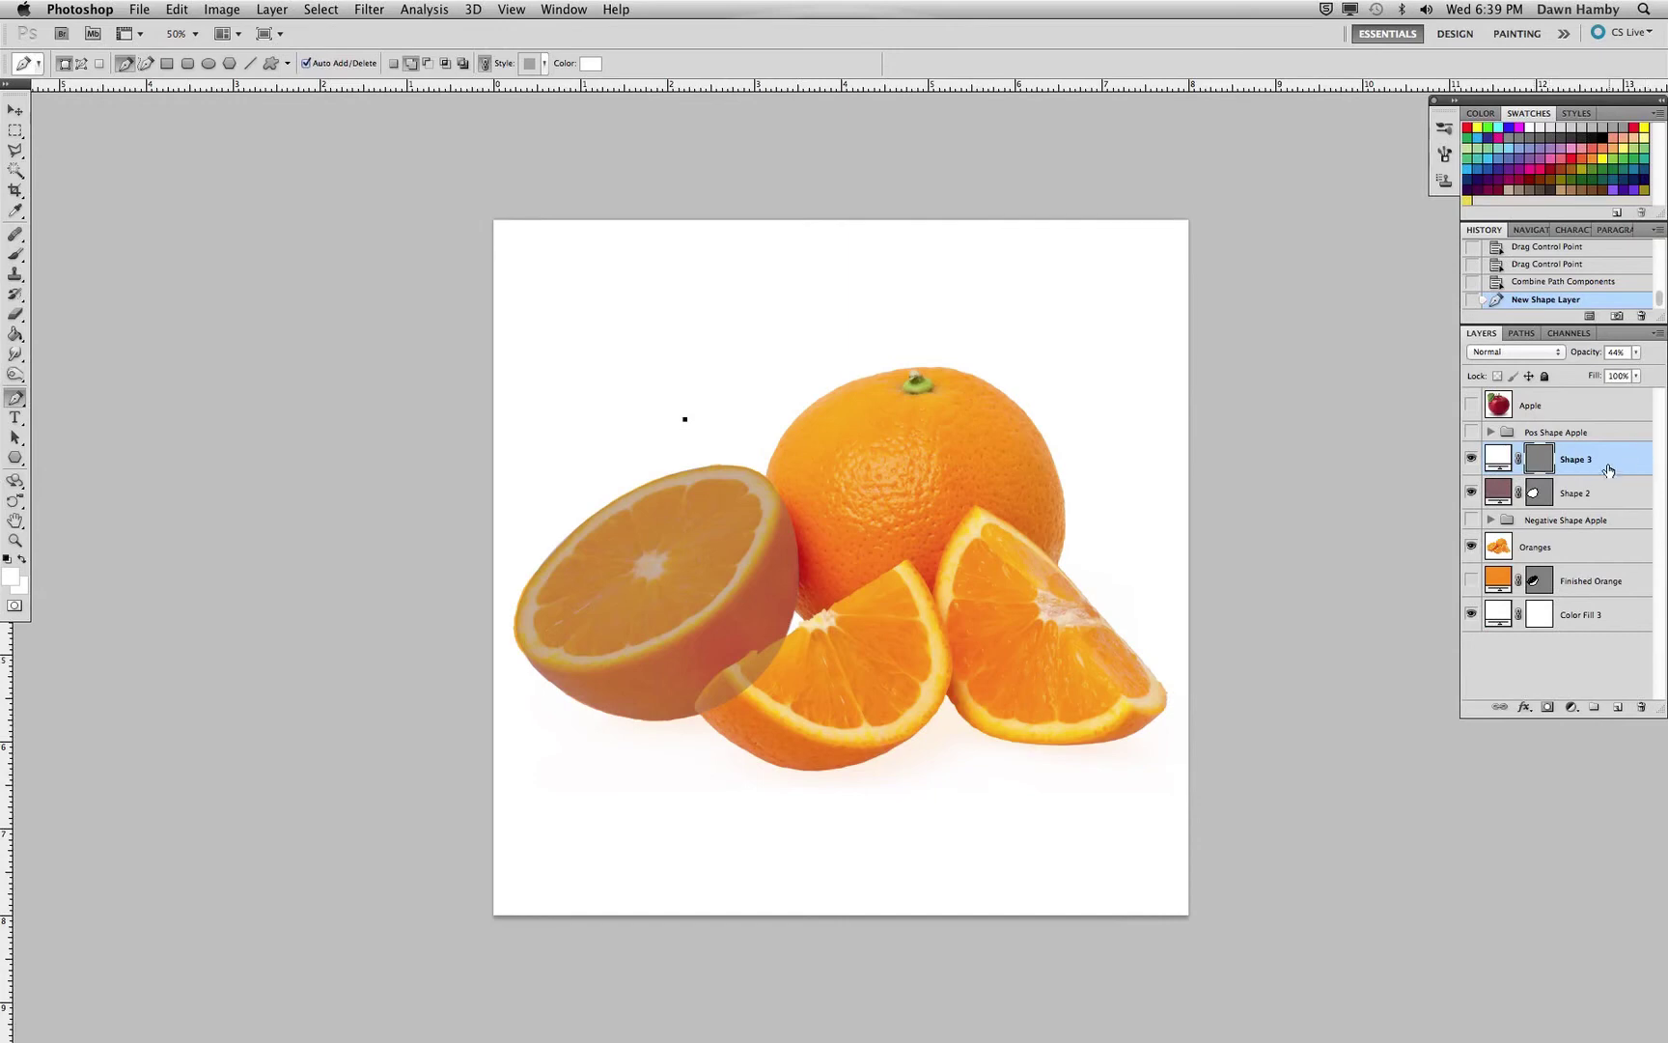
left_click_drag(1606, 470, 1641, 707)
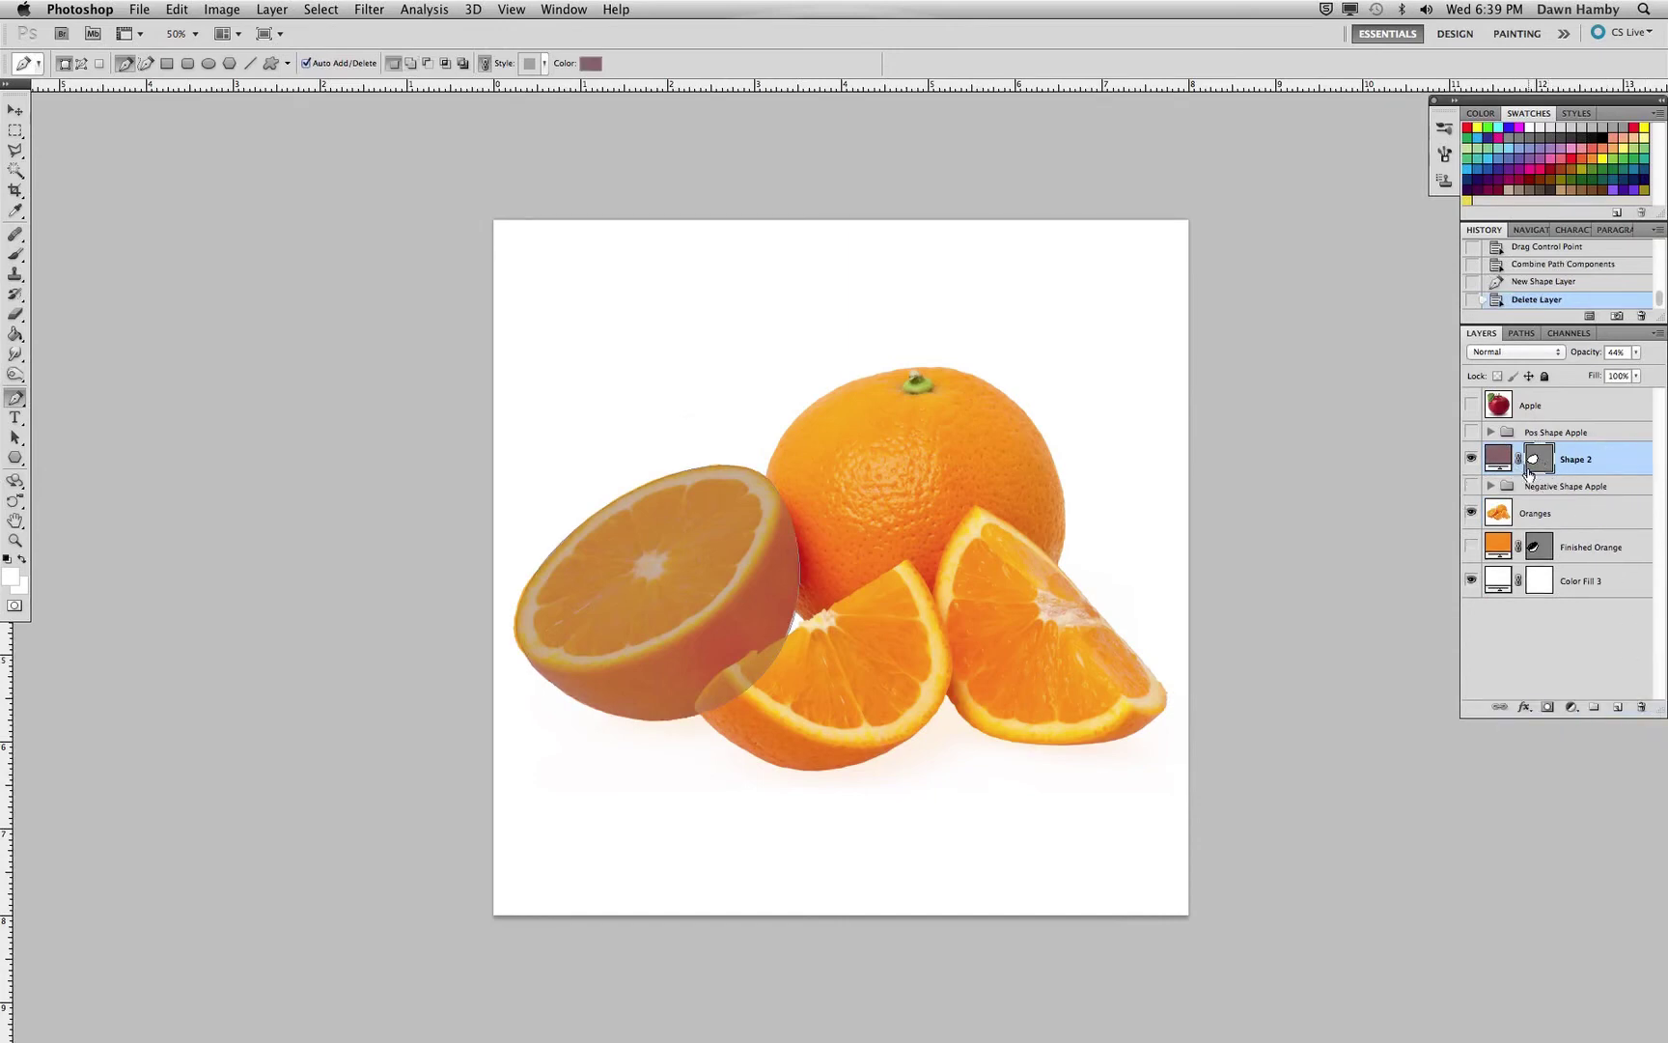
left_click(14, 541)
Zoom in on the half orange and start a pen path from its centre to the top rim.
left_click_drag(690, 521, 729, 521)
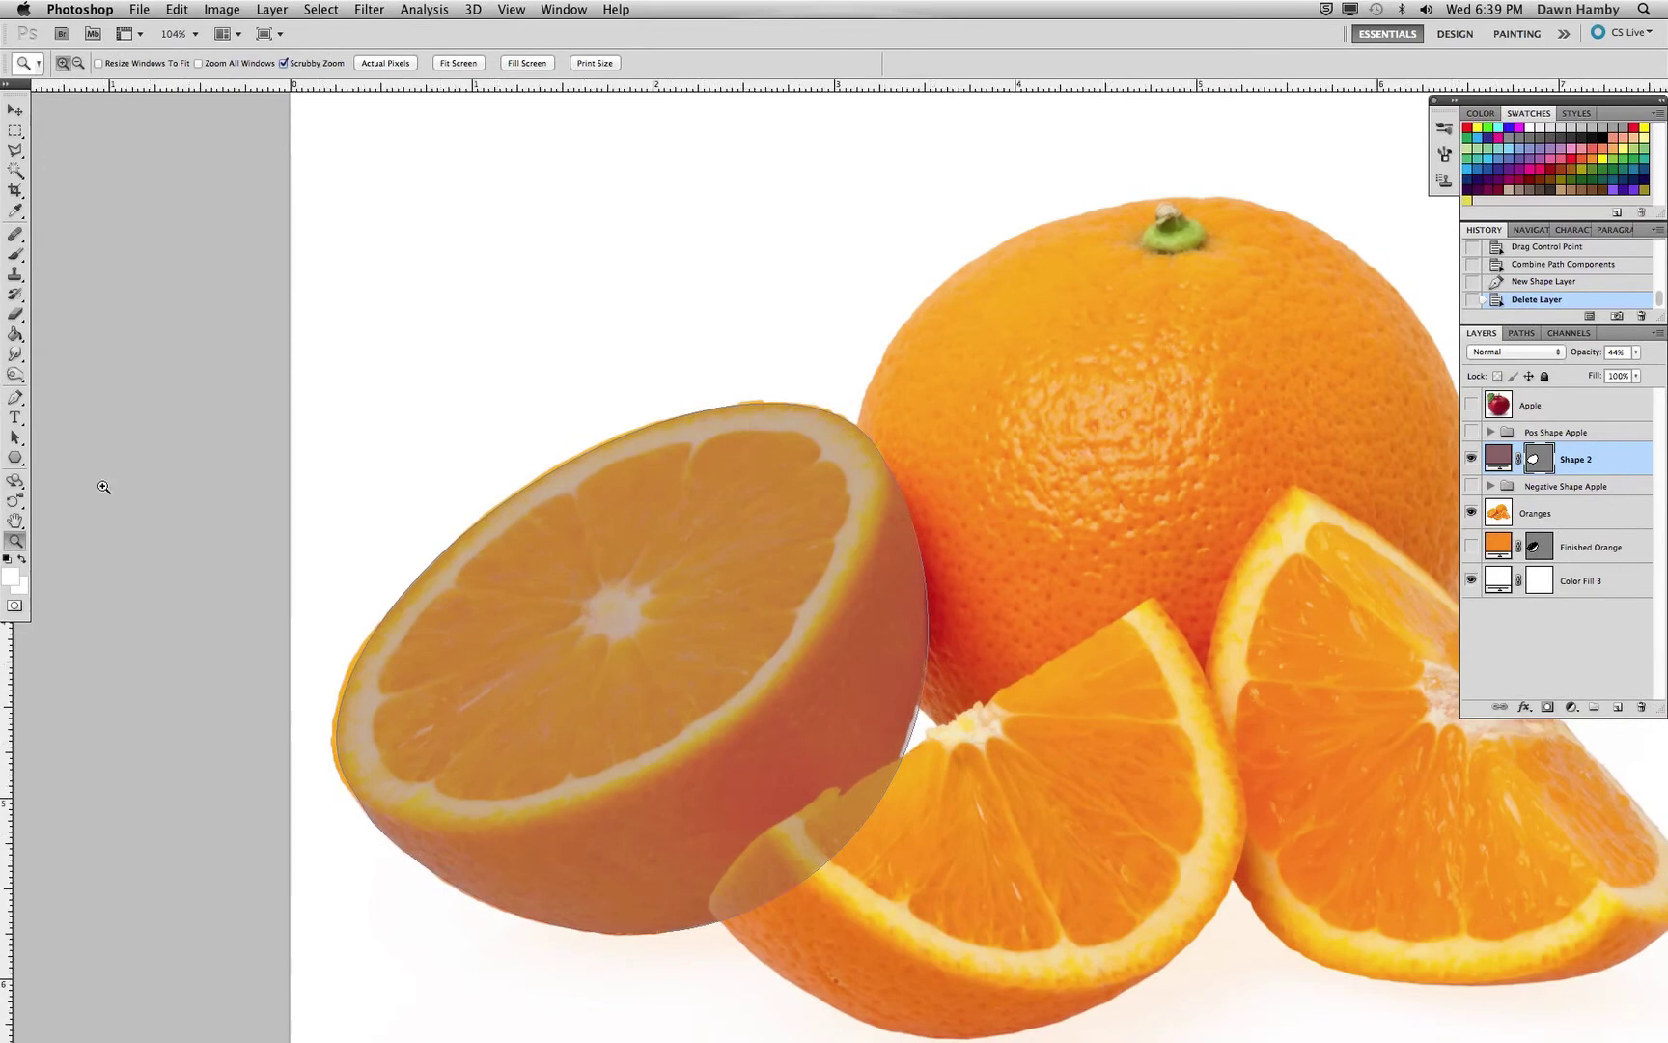
left_click(14, 397)
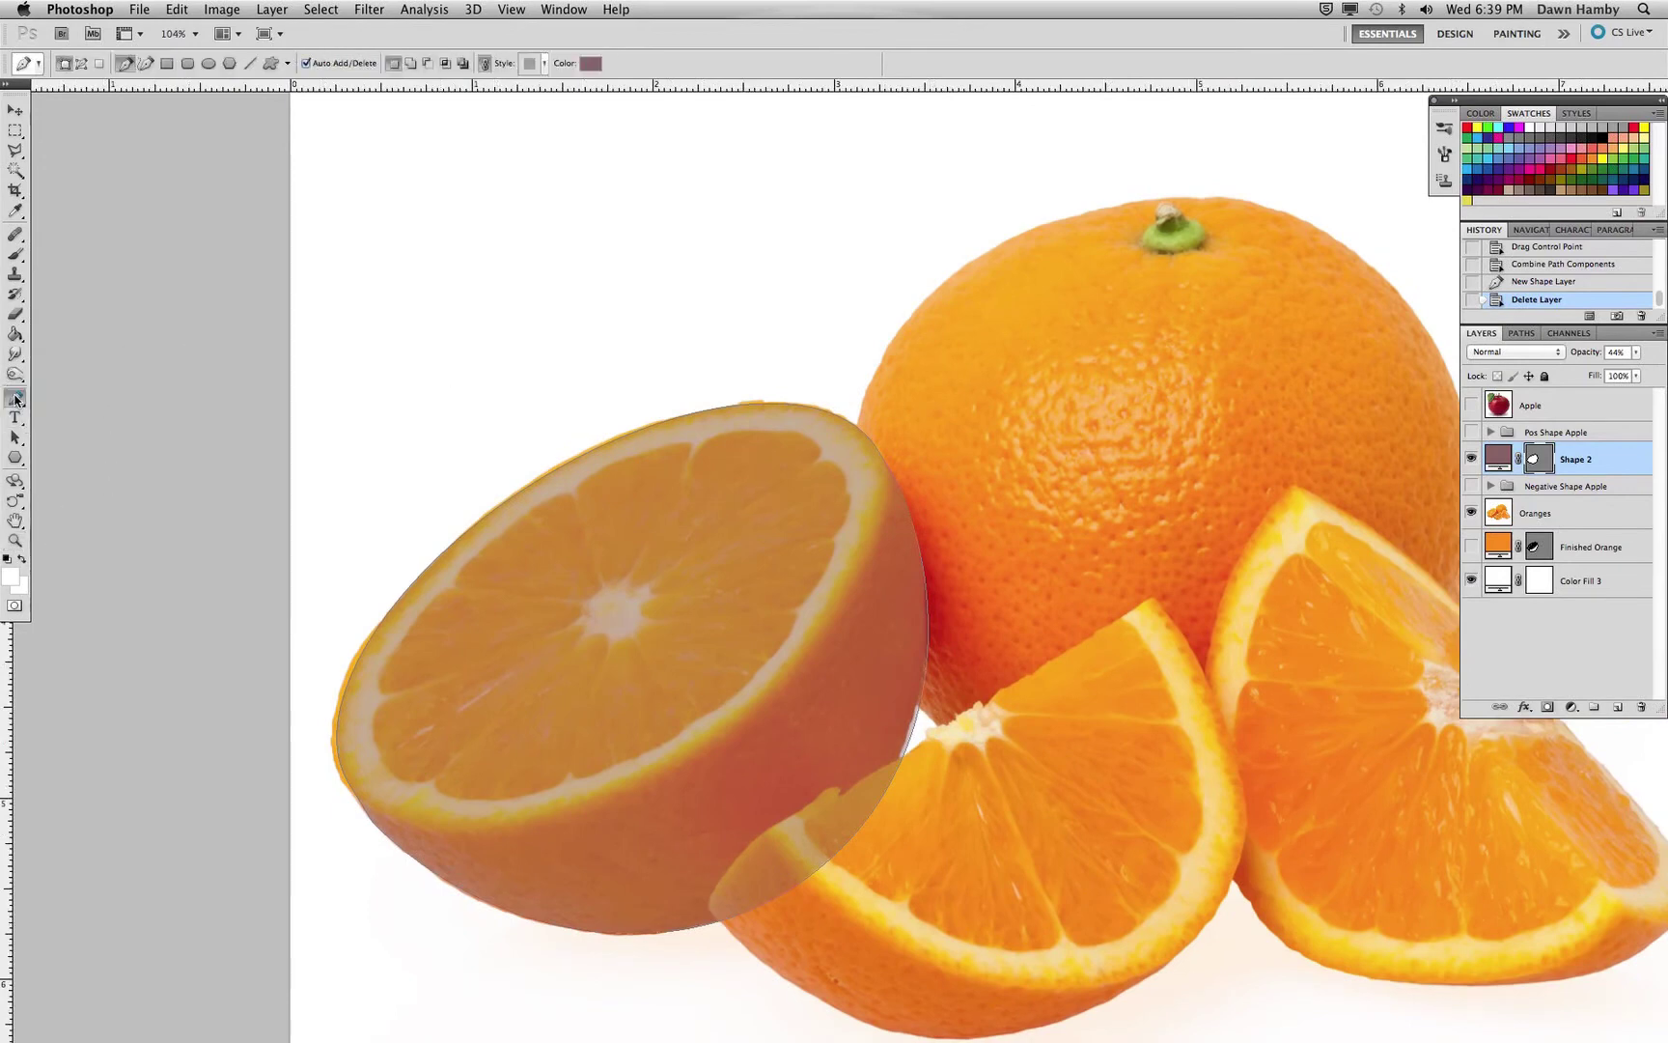
left_click(644, 564)
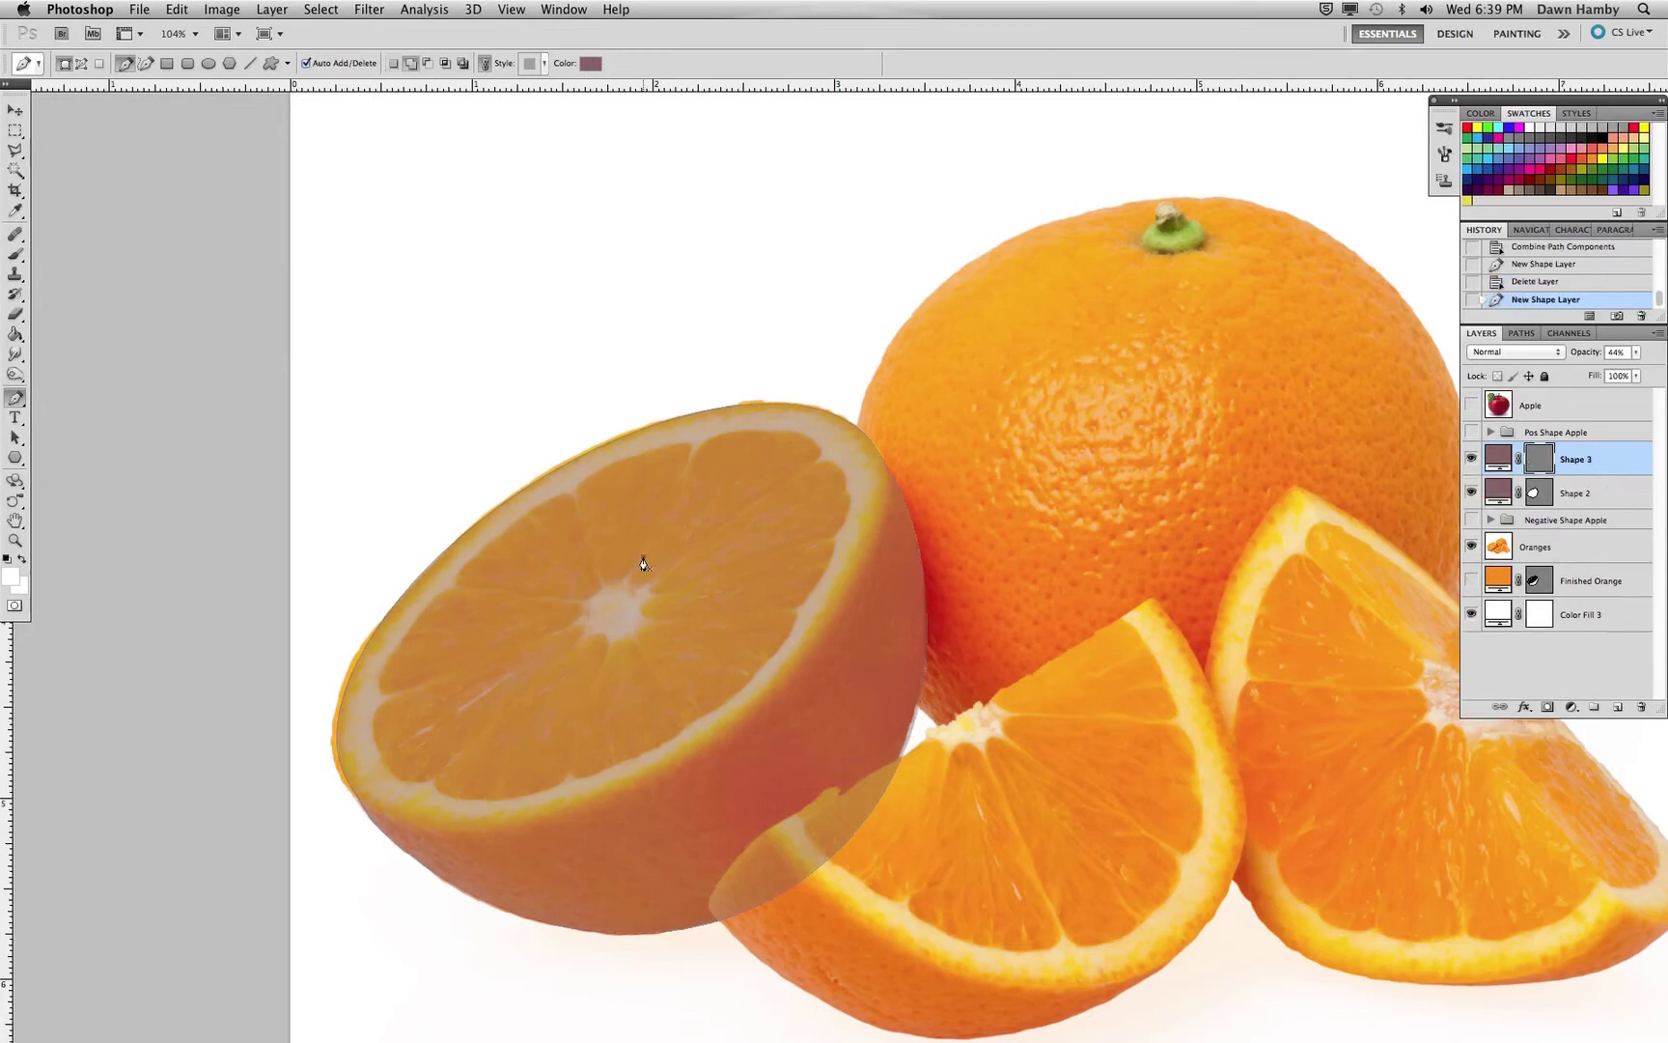
left_click(693, 466)
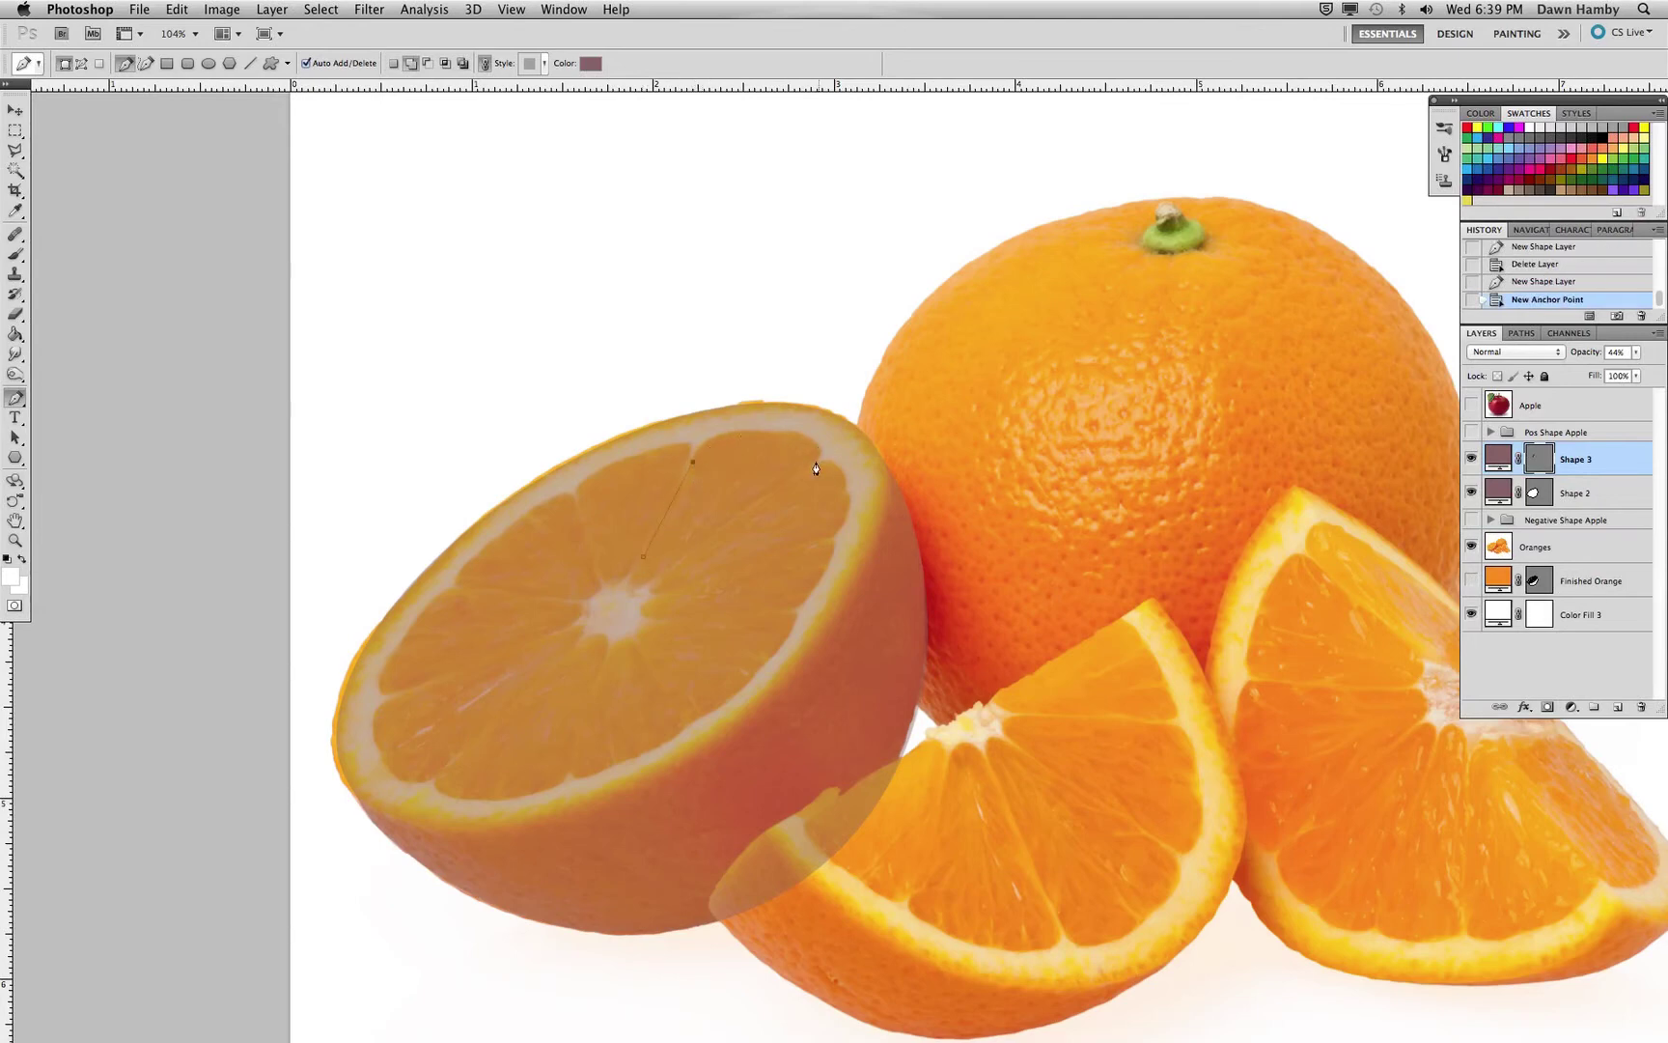
Add curved anchors along the rim and back to the centre, closing the wedge at its start.
left_click(770, 434)
left_click_drag(769, 434, 837, 435)
mouse_move(834, 440)
left_mouse_down()
mouse_move(878, 455)
mouse_move(860, 454)
left_mouse_up()
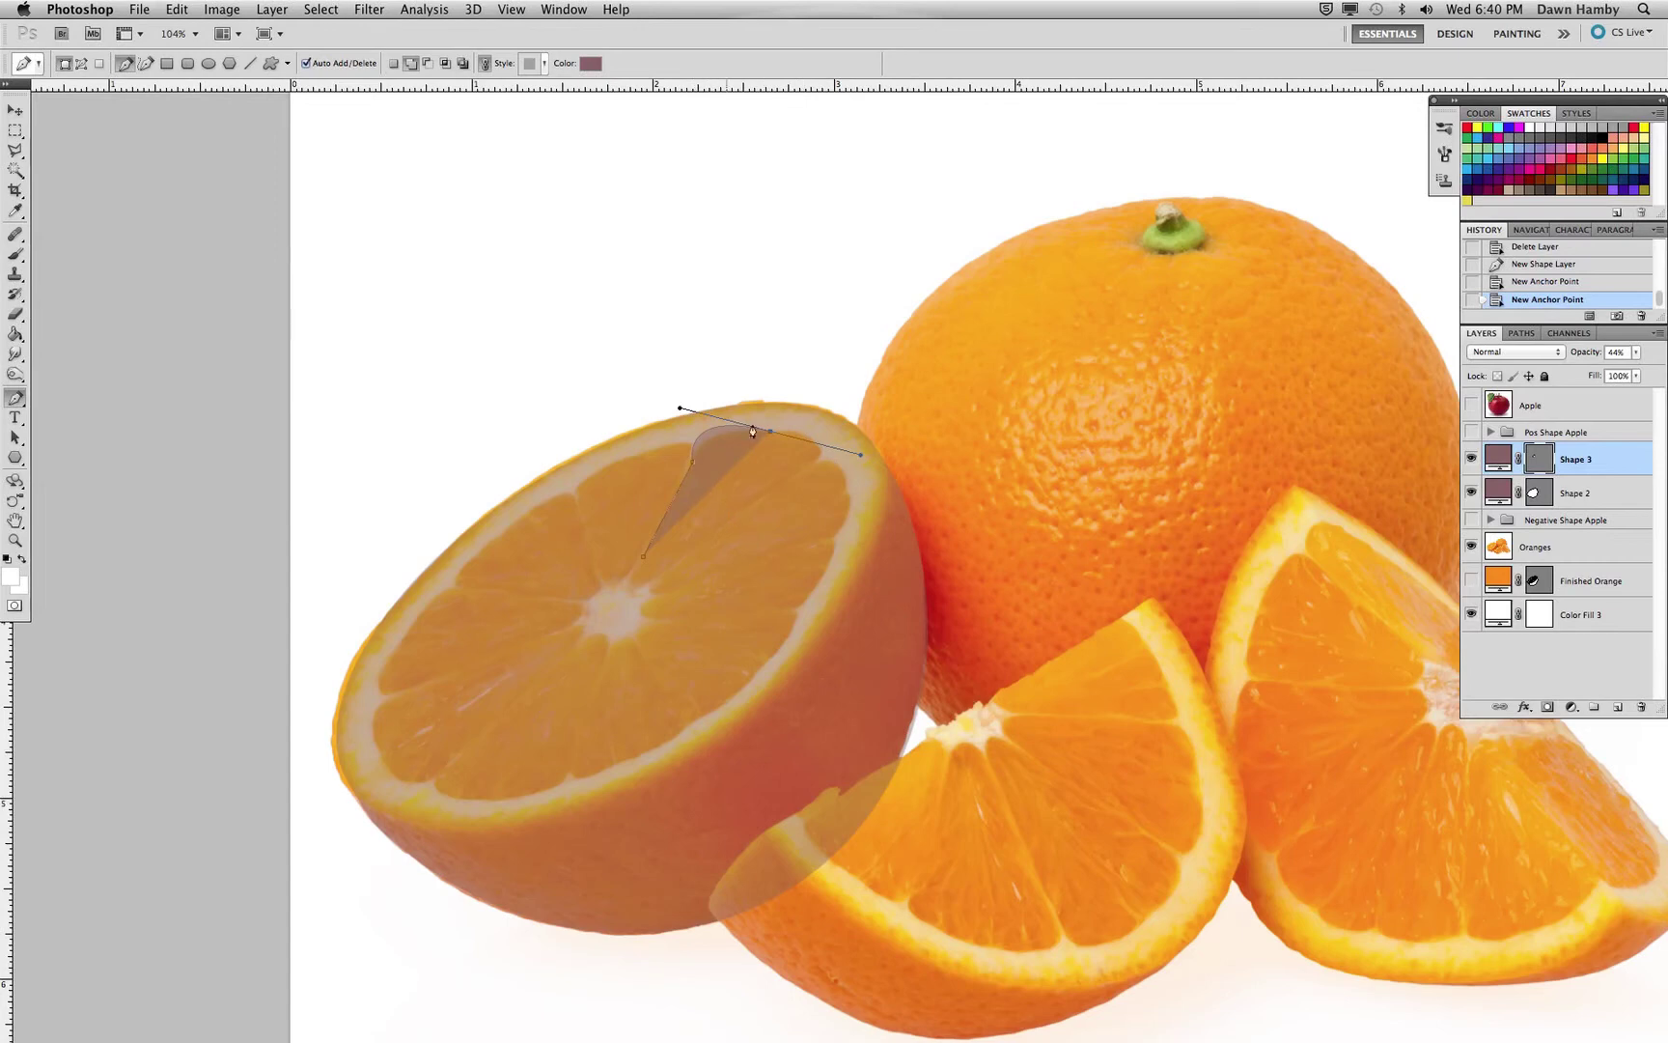
left_click(815, 455)
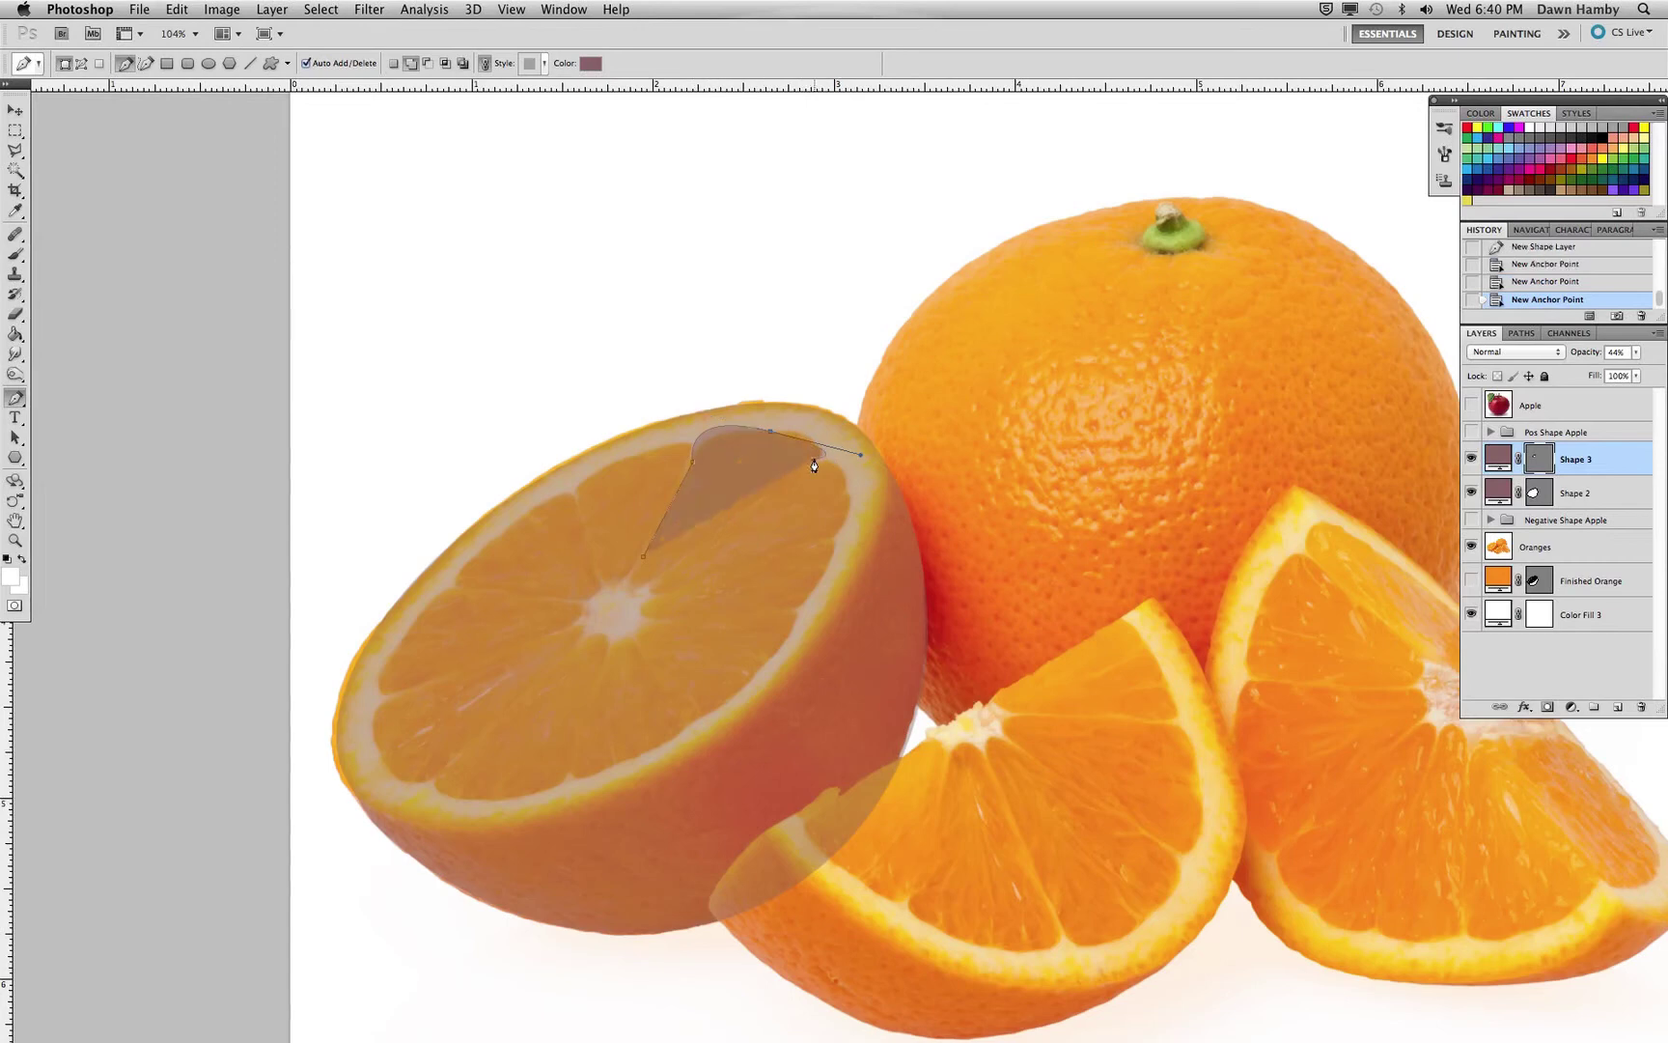
left_click(662, 573)
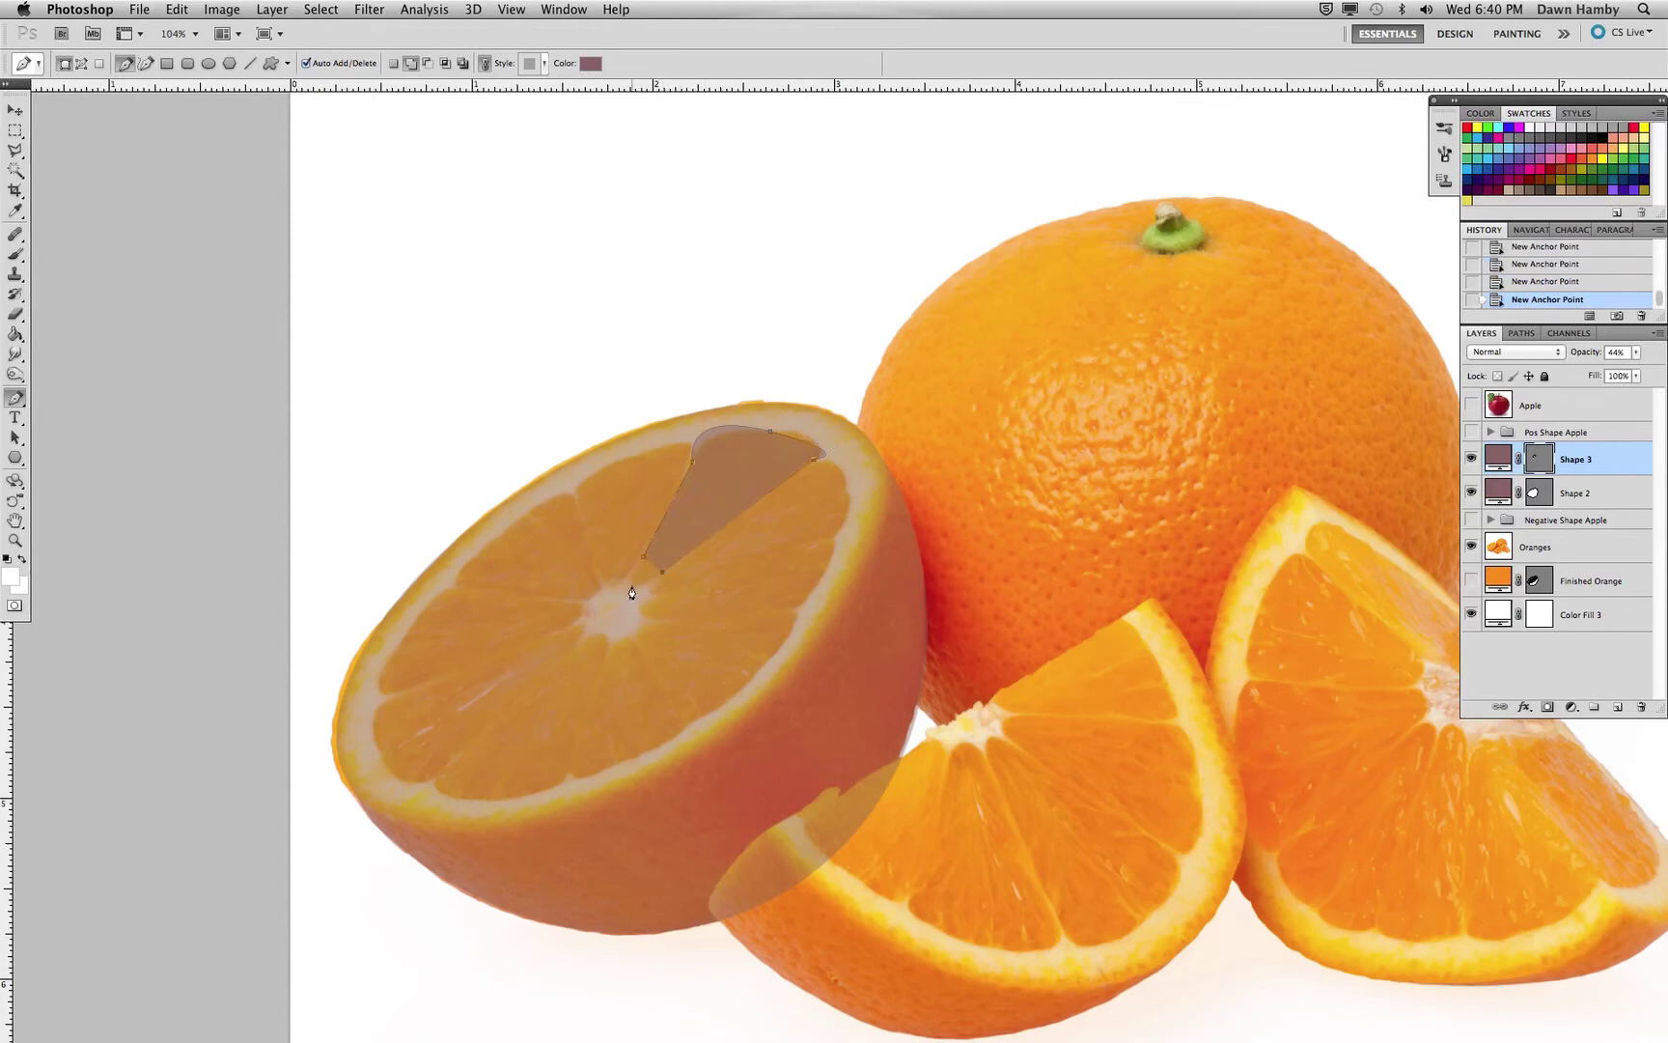
mouse_move(632, 588)
left_mouse_down()
mouse_move(607, 578)
mouse_move(621, 579)
left_mouse_up()
left_click(644, 564)
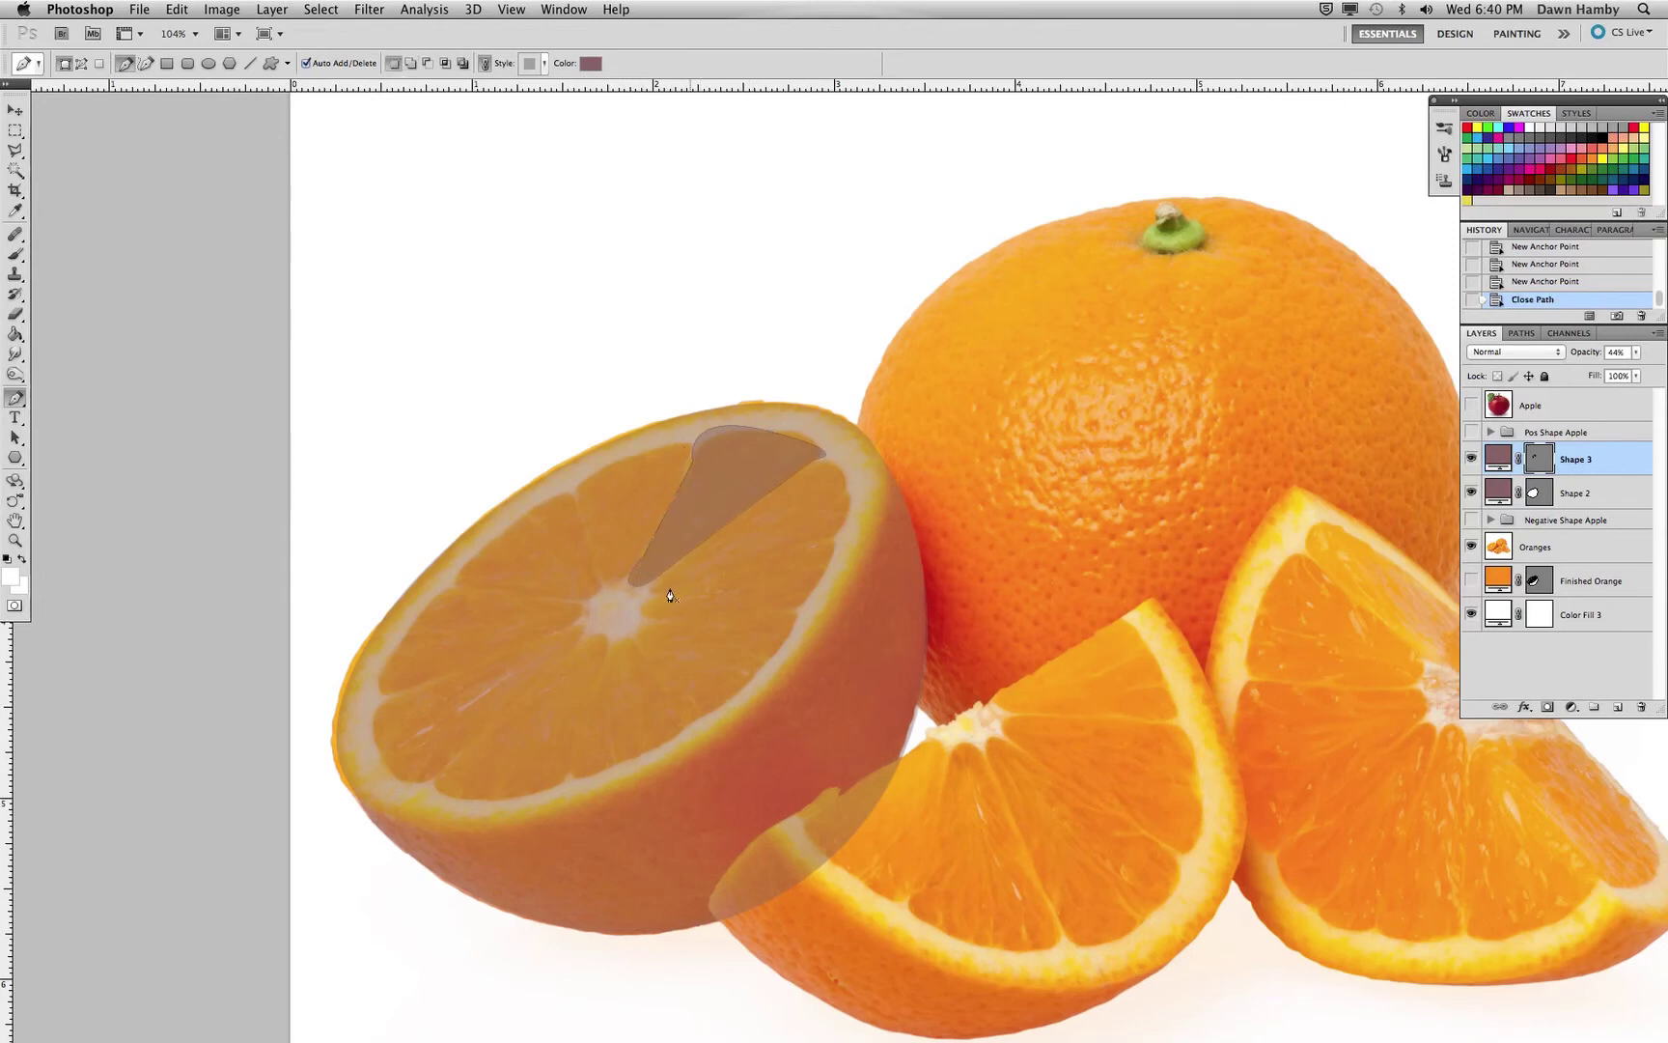
left_click(16, 439)
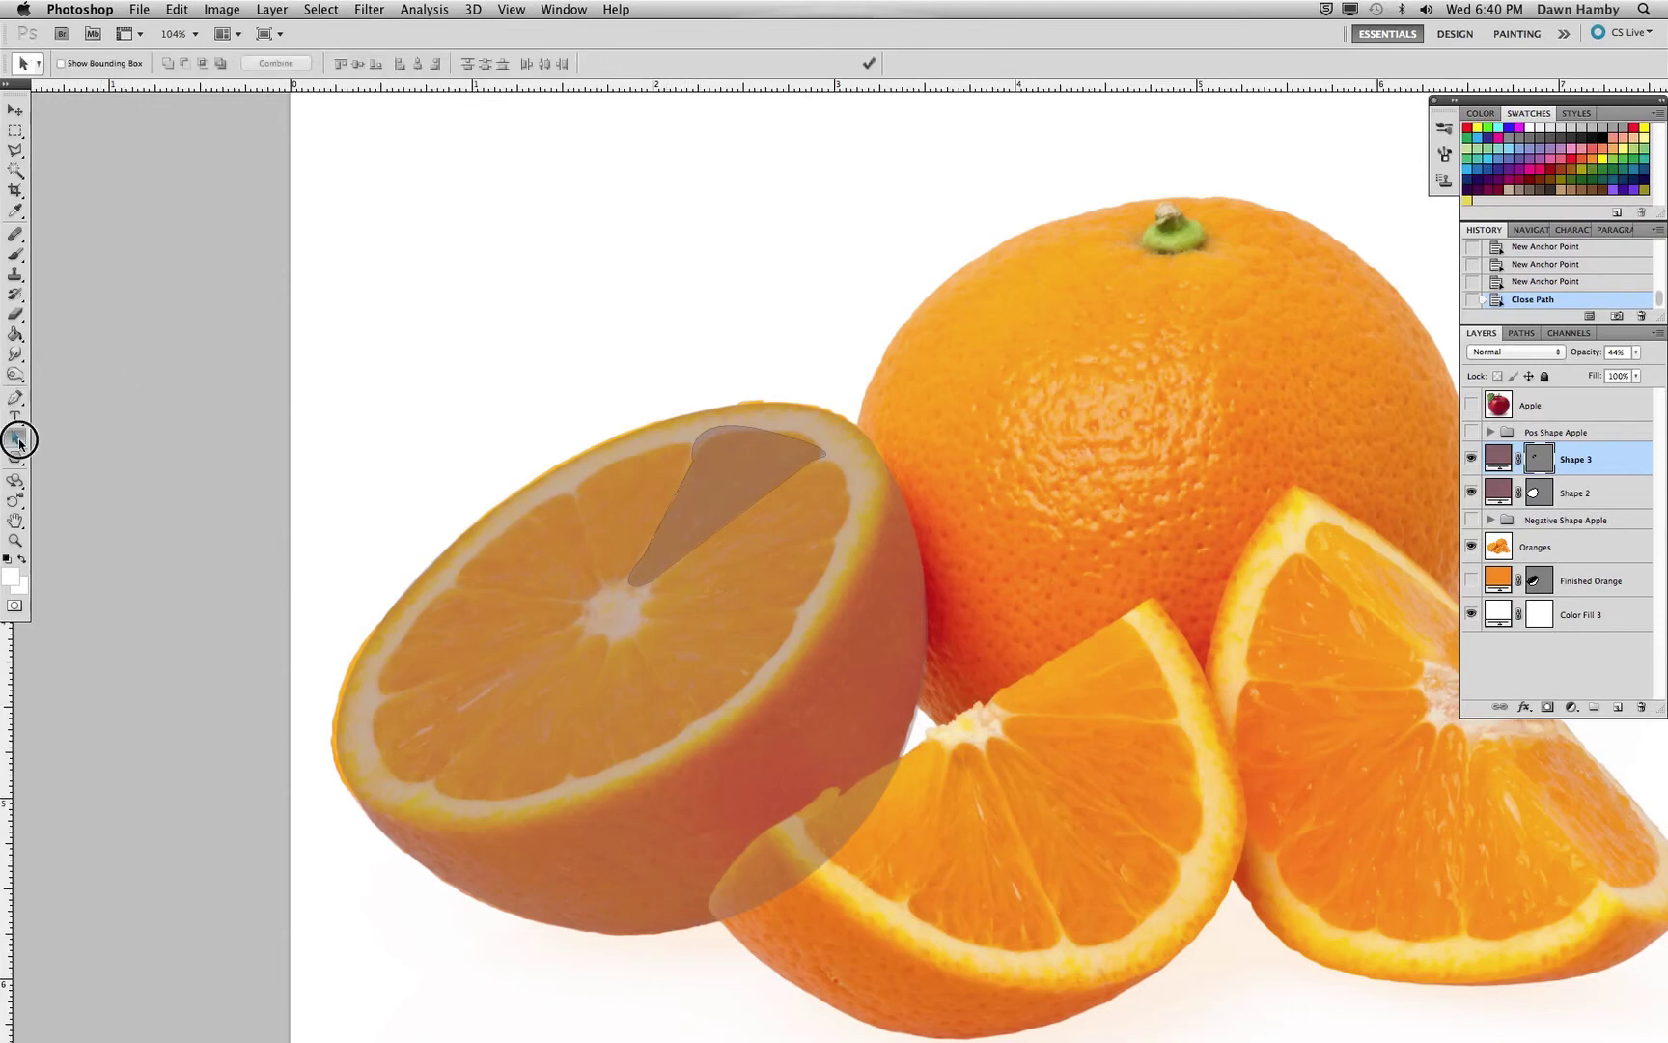
Round the wedge's outer end by dragging its top anchor handles.
left_click_drag(18, 442, 54, 454)
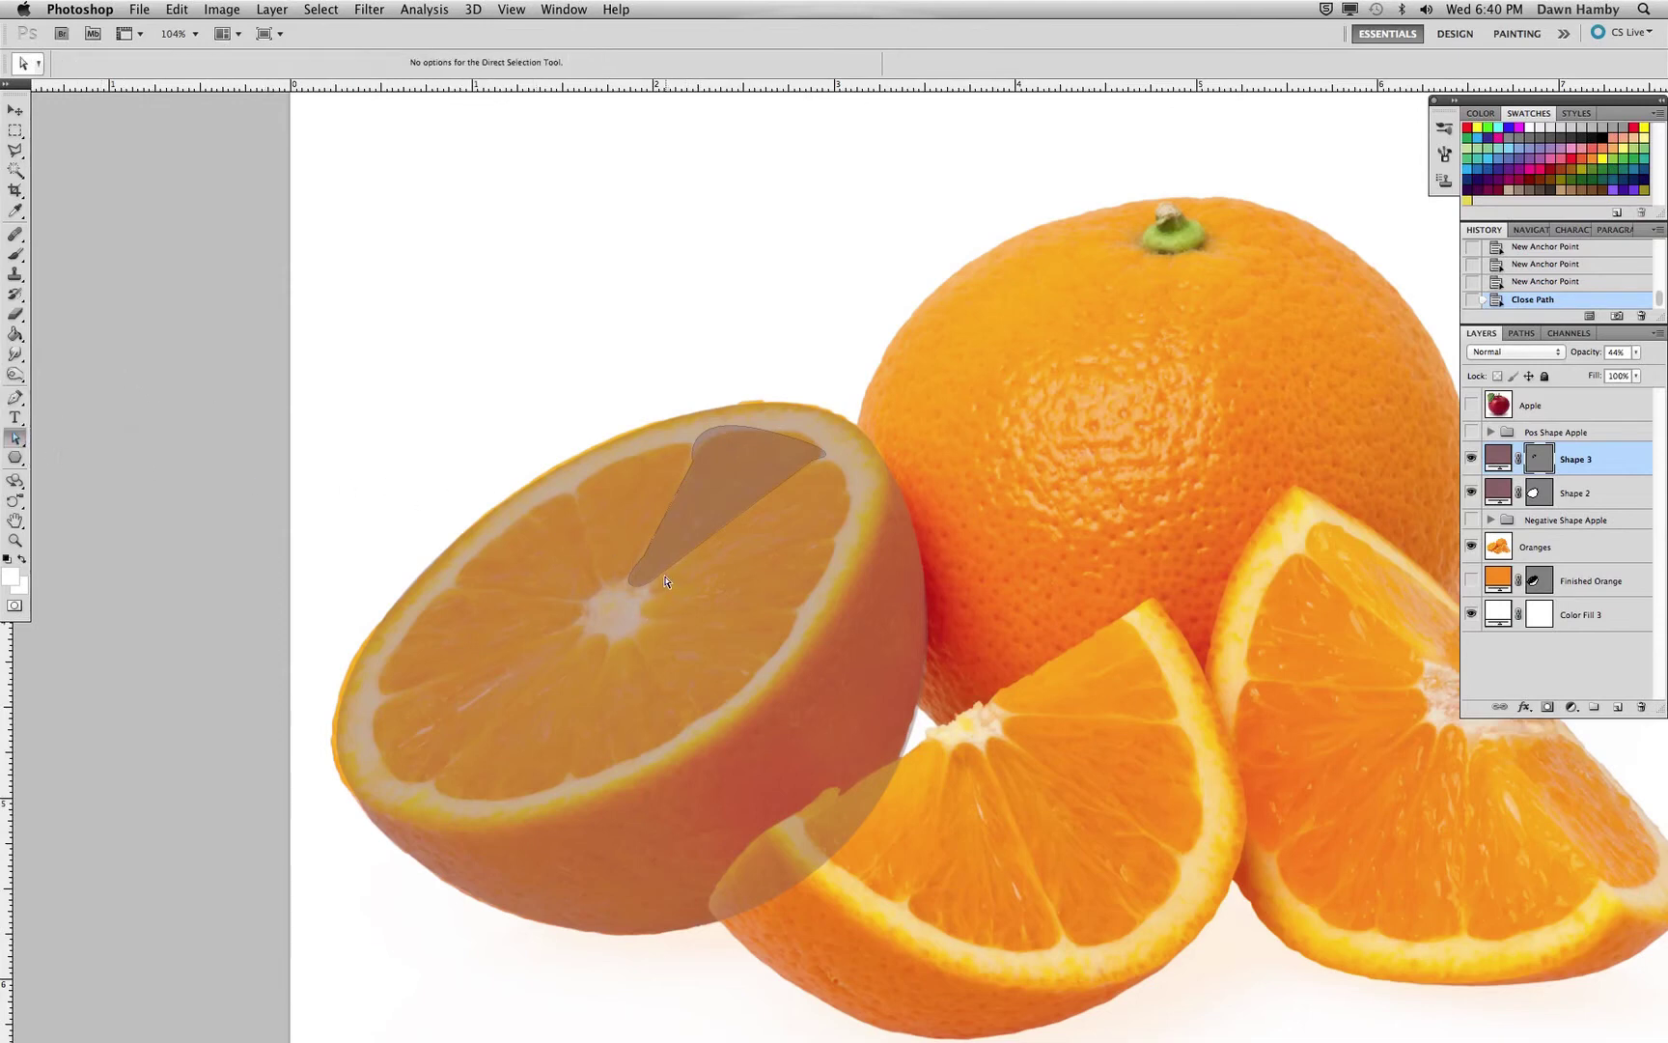
left_click(692, 462)
left_click_drag(681, 409, 697, 454)
left_click(771, 437)
left_click_drag(864, 448, 846, 438)
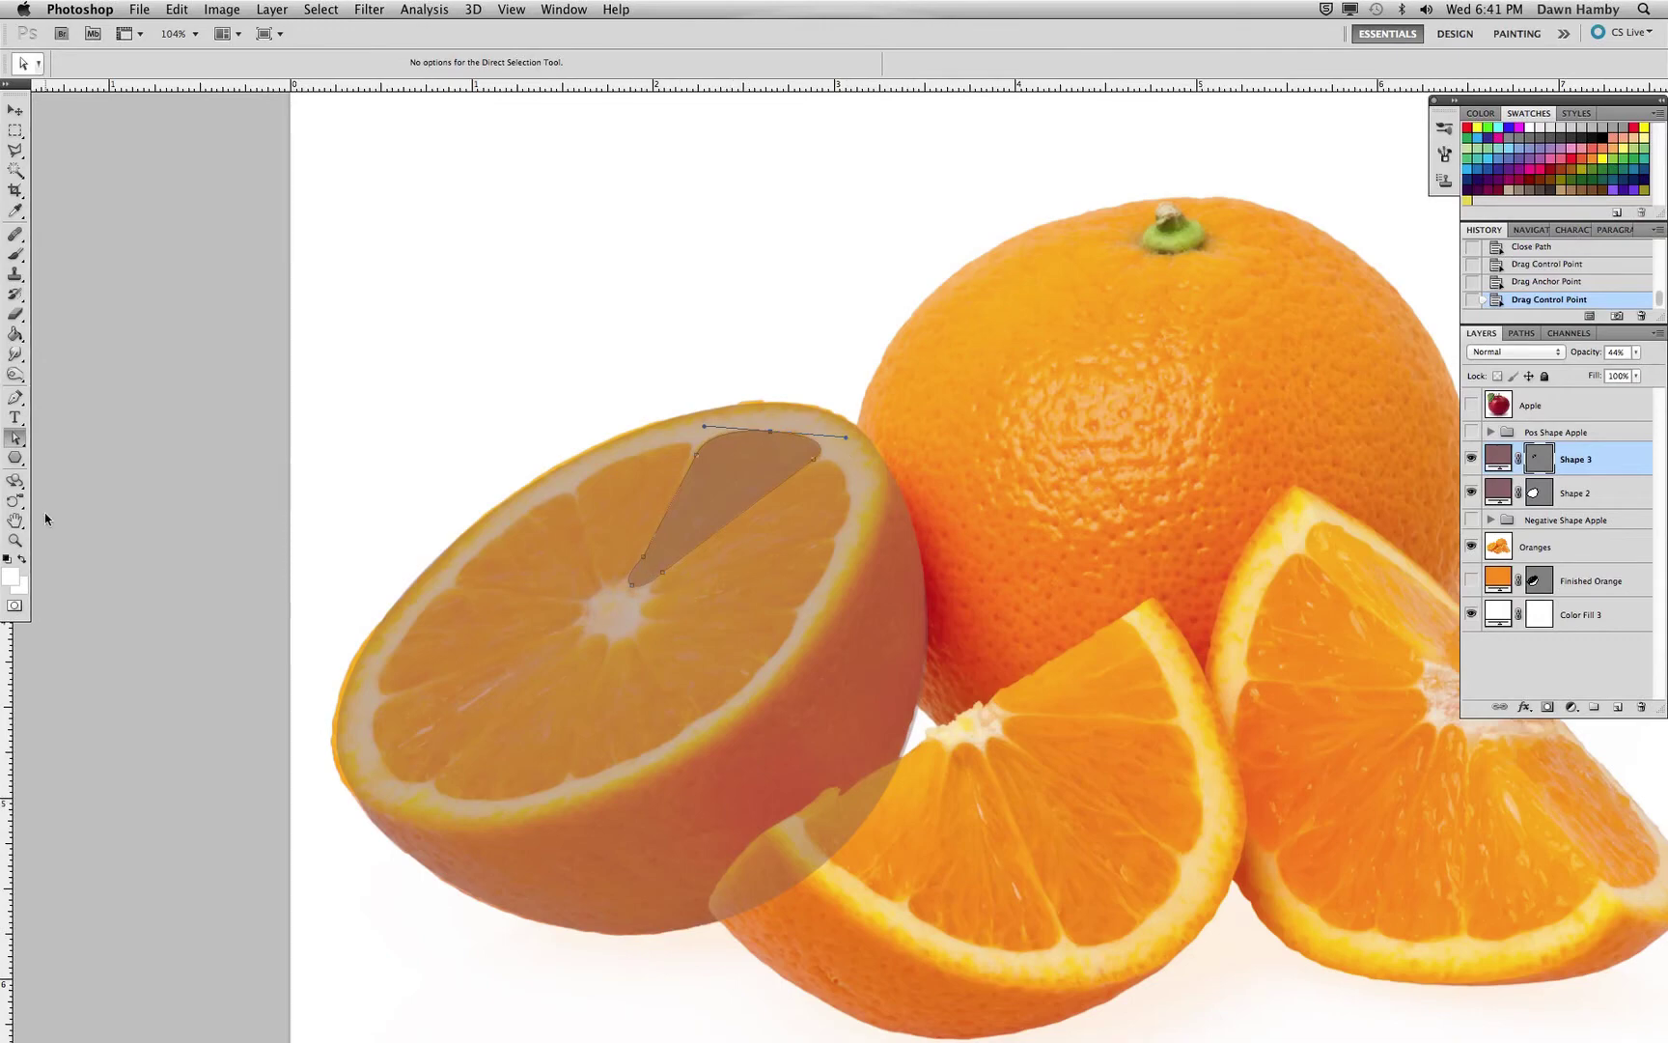
Zoom in on the wedge tip and nudge its anchors to narrow it toward the core.
left_click(15, 540)
left_click_drag(664, 550, 734, 570)
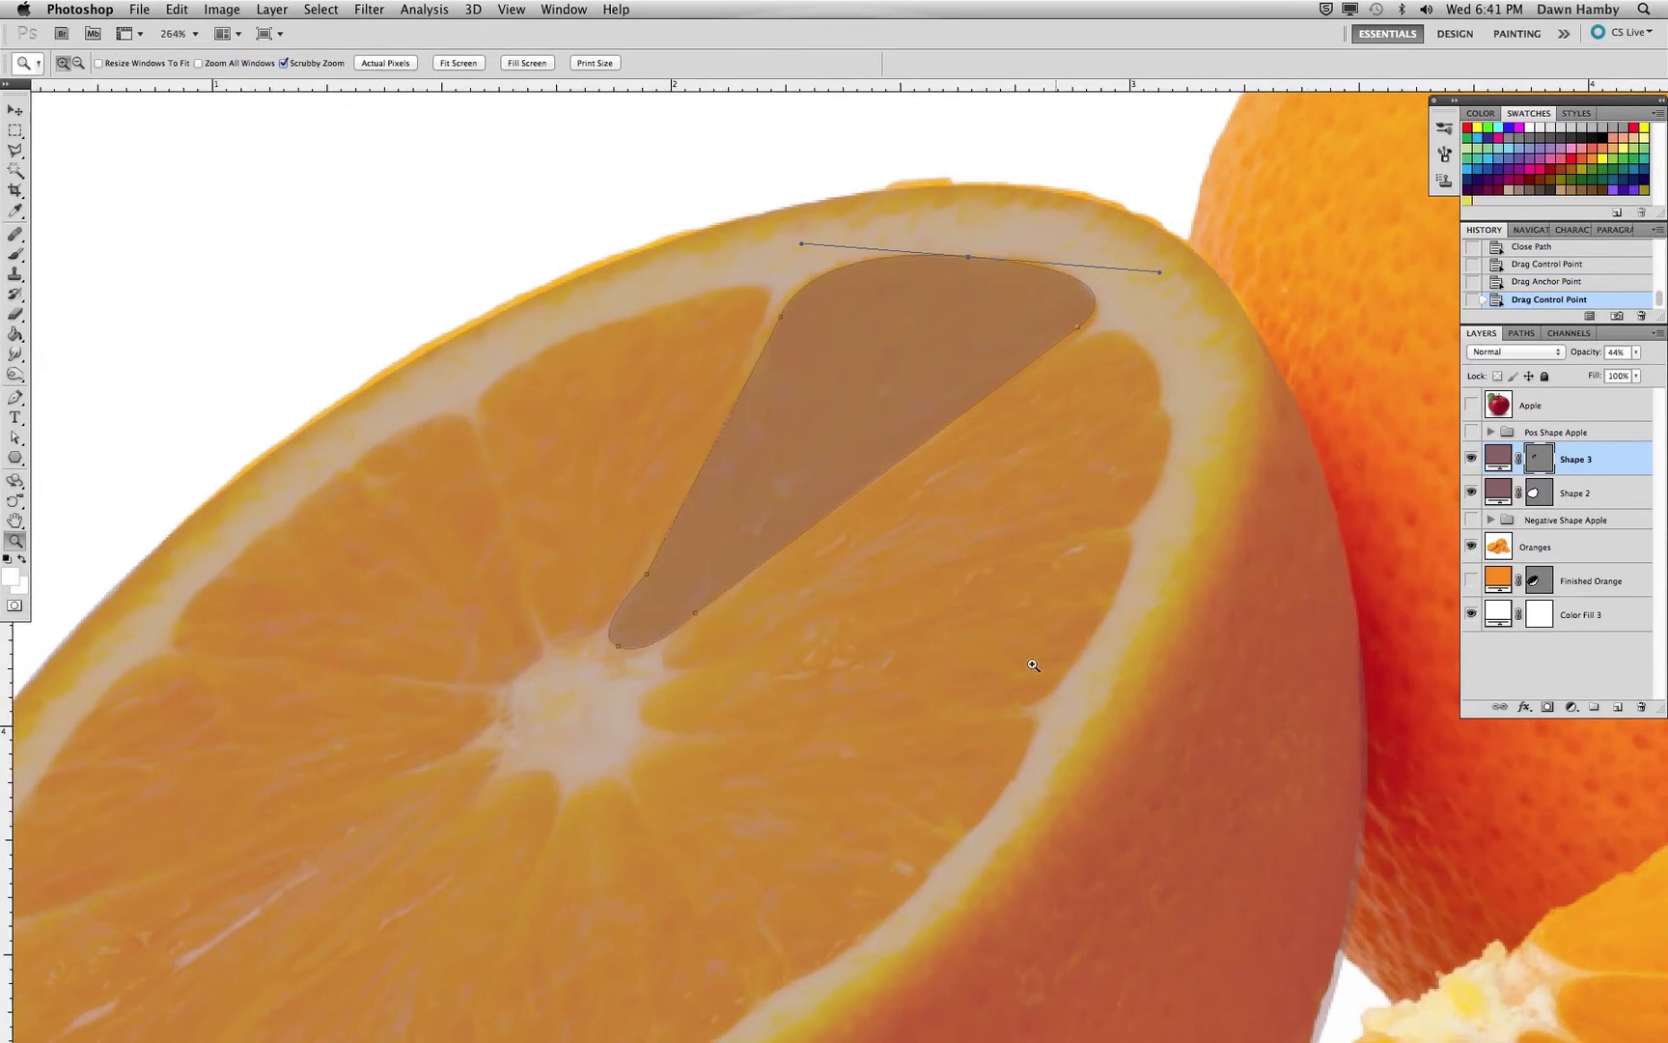
left_click(14, 437)
left_click(620, 609)
left_click_drag(584, 632, 596, 638)
left_click(617, 642)
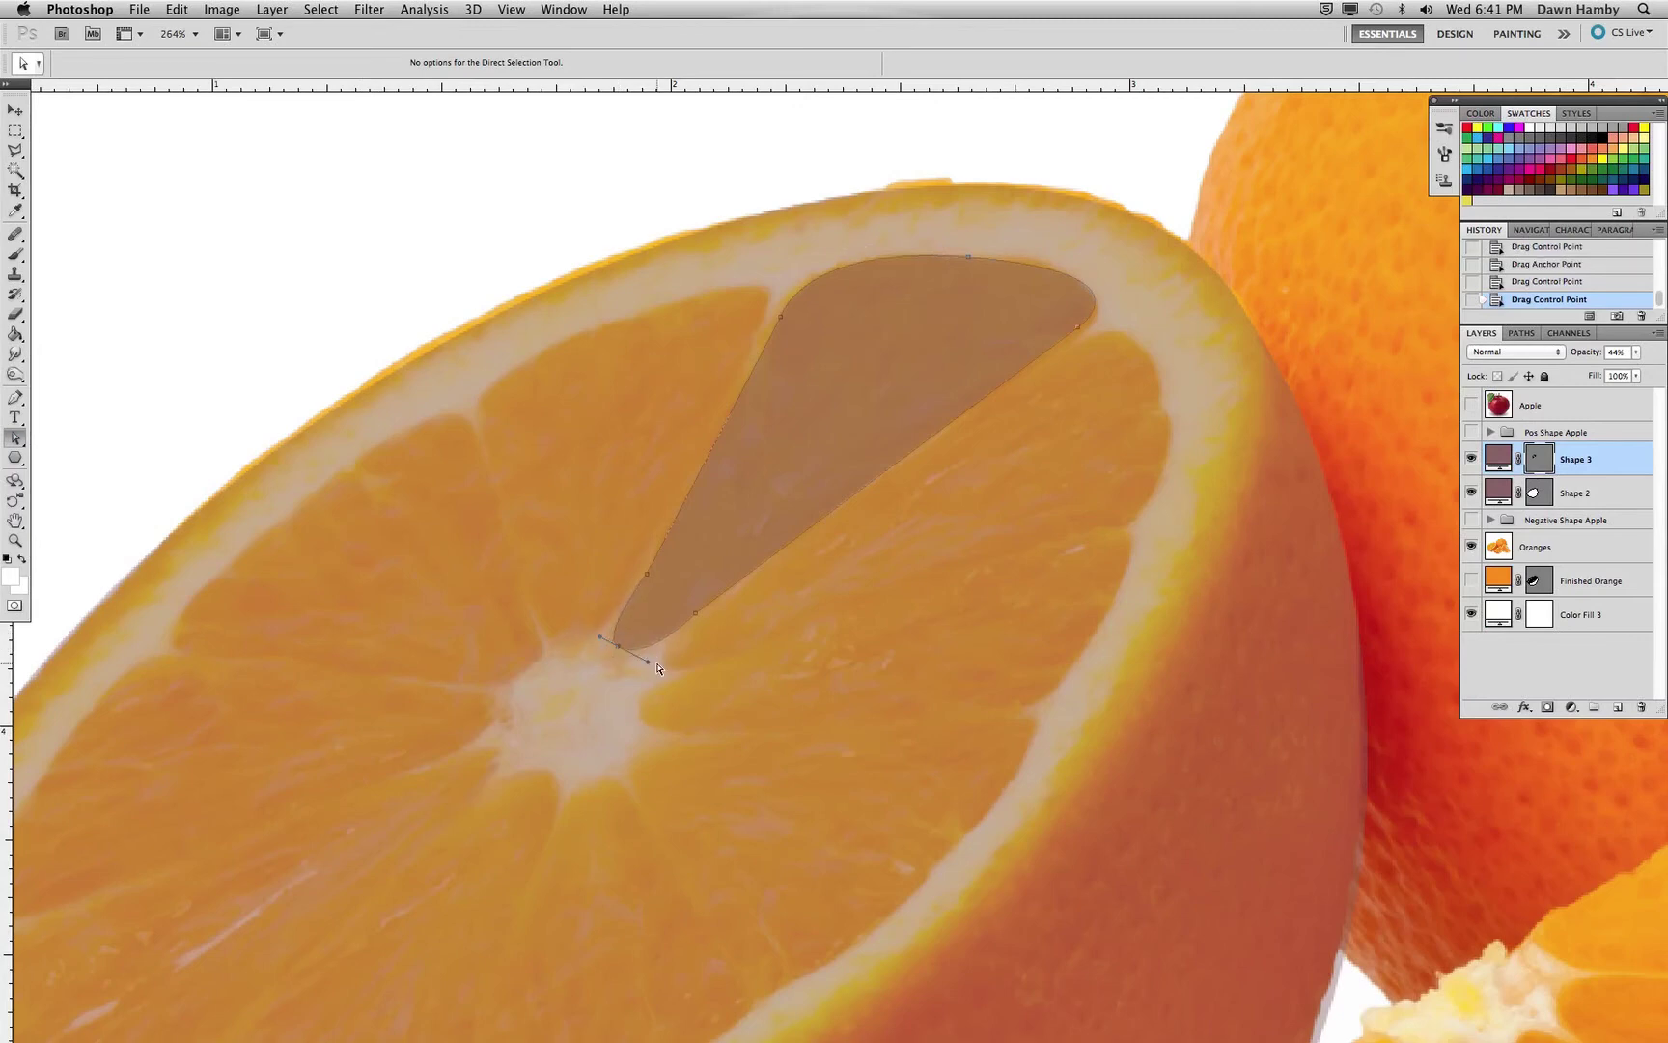
left_click(640, 659)
left_click_drag(633, 600, 631, 599)
Paste the wedge path into Shape 2, delete Shape 3, and set the wedge to Subtract.
left_click_drag(14, 438, 67, 435)
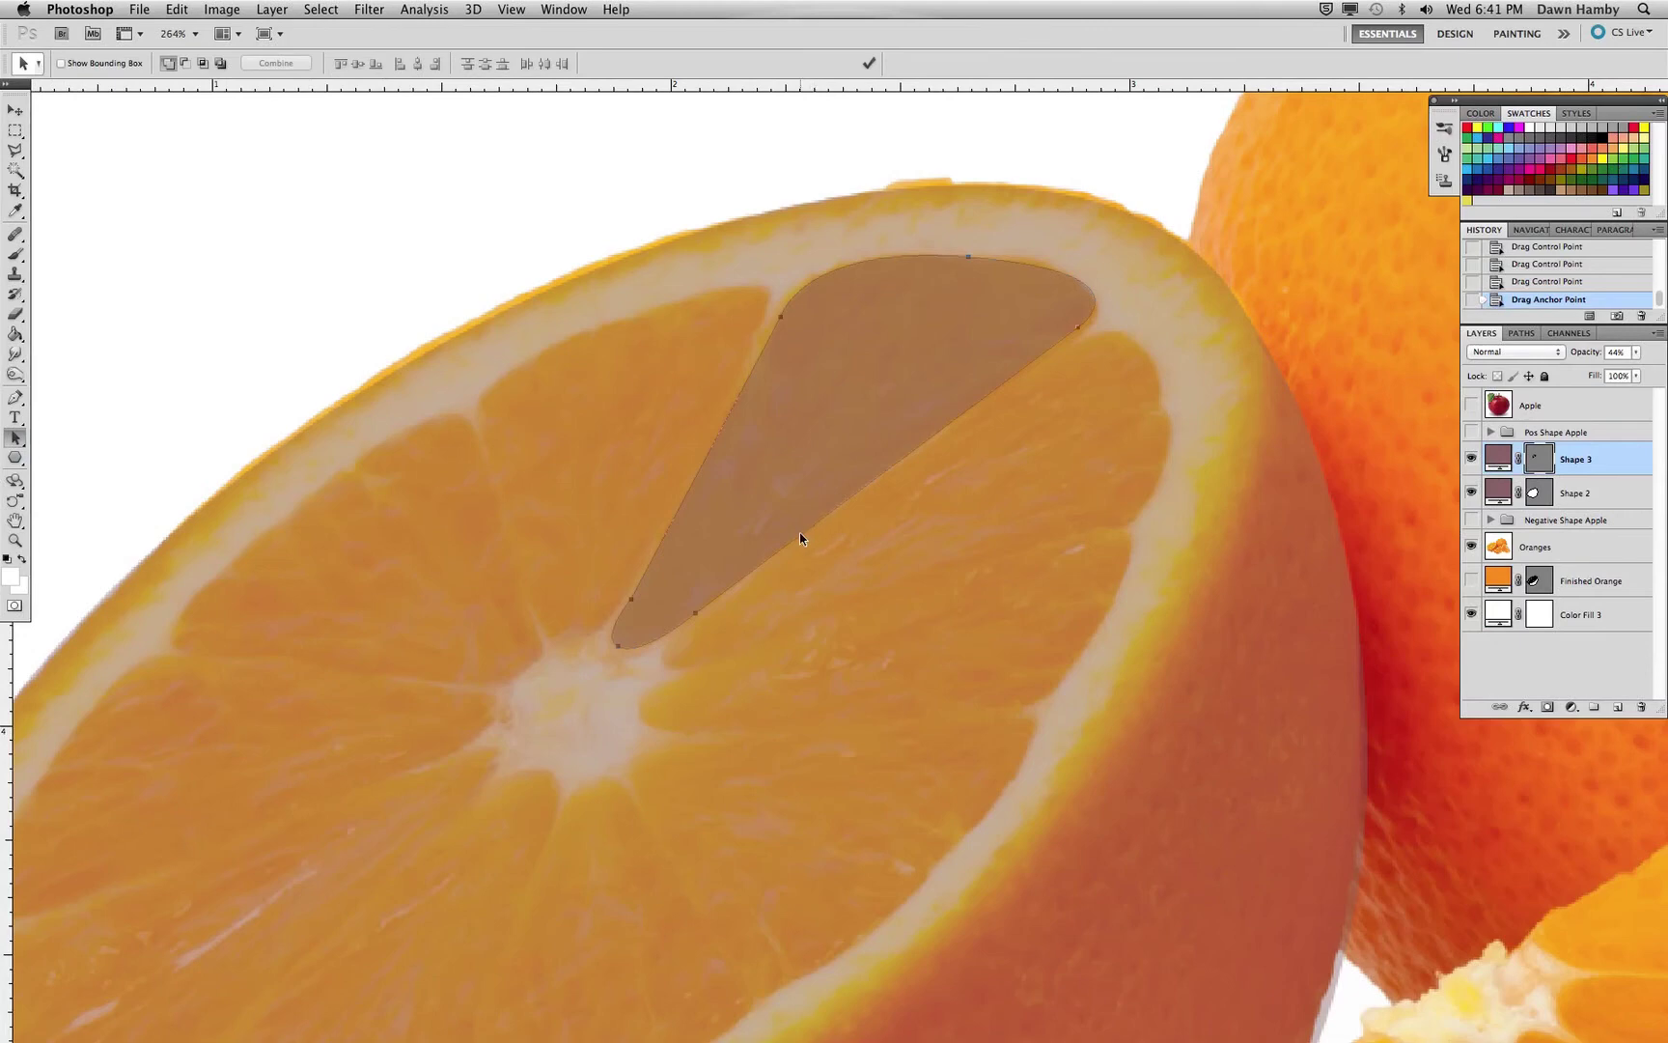
left_click(1542, 499)
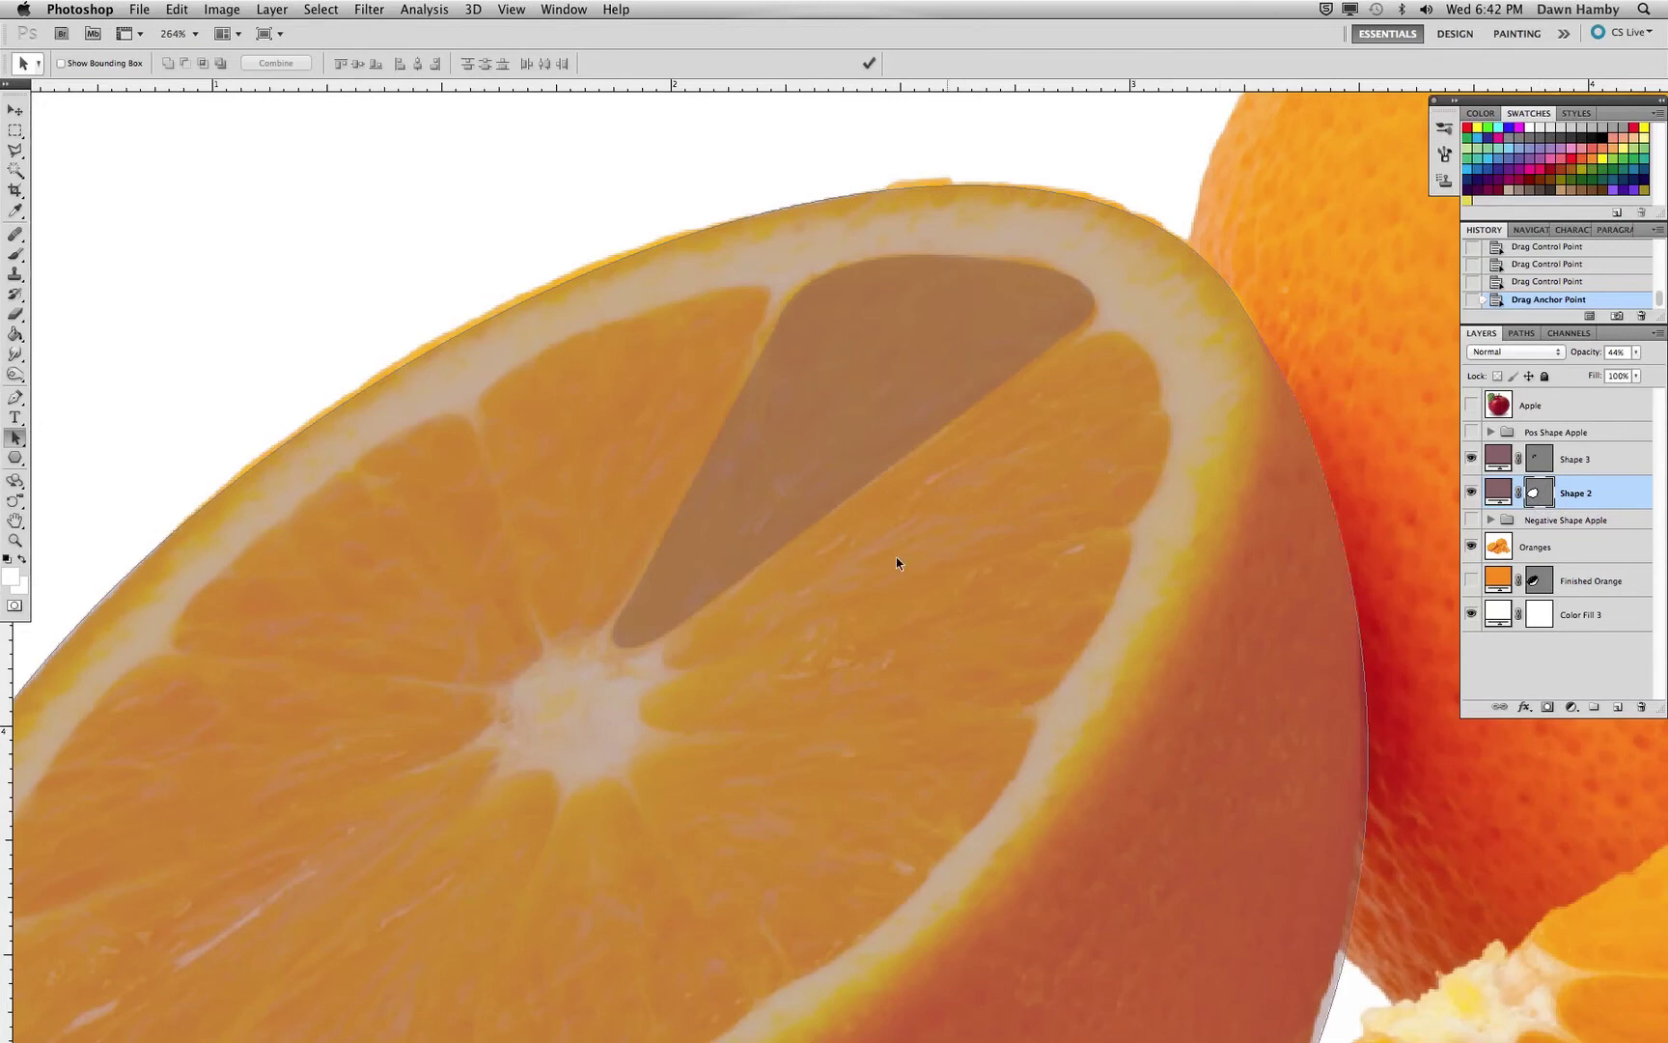
key("super+v")
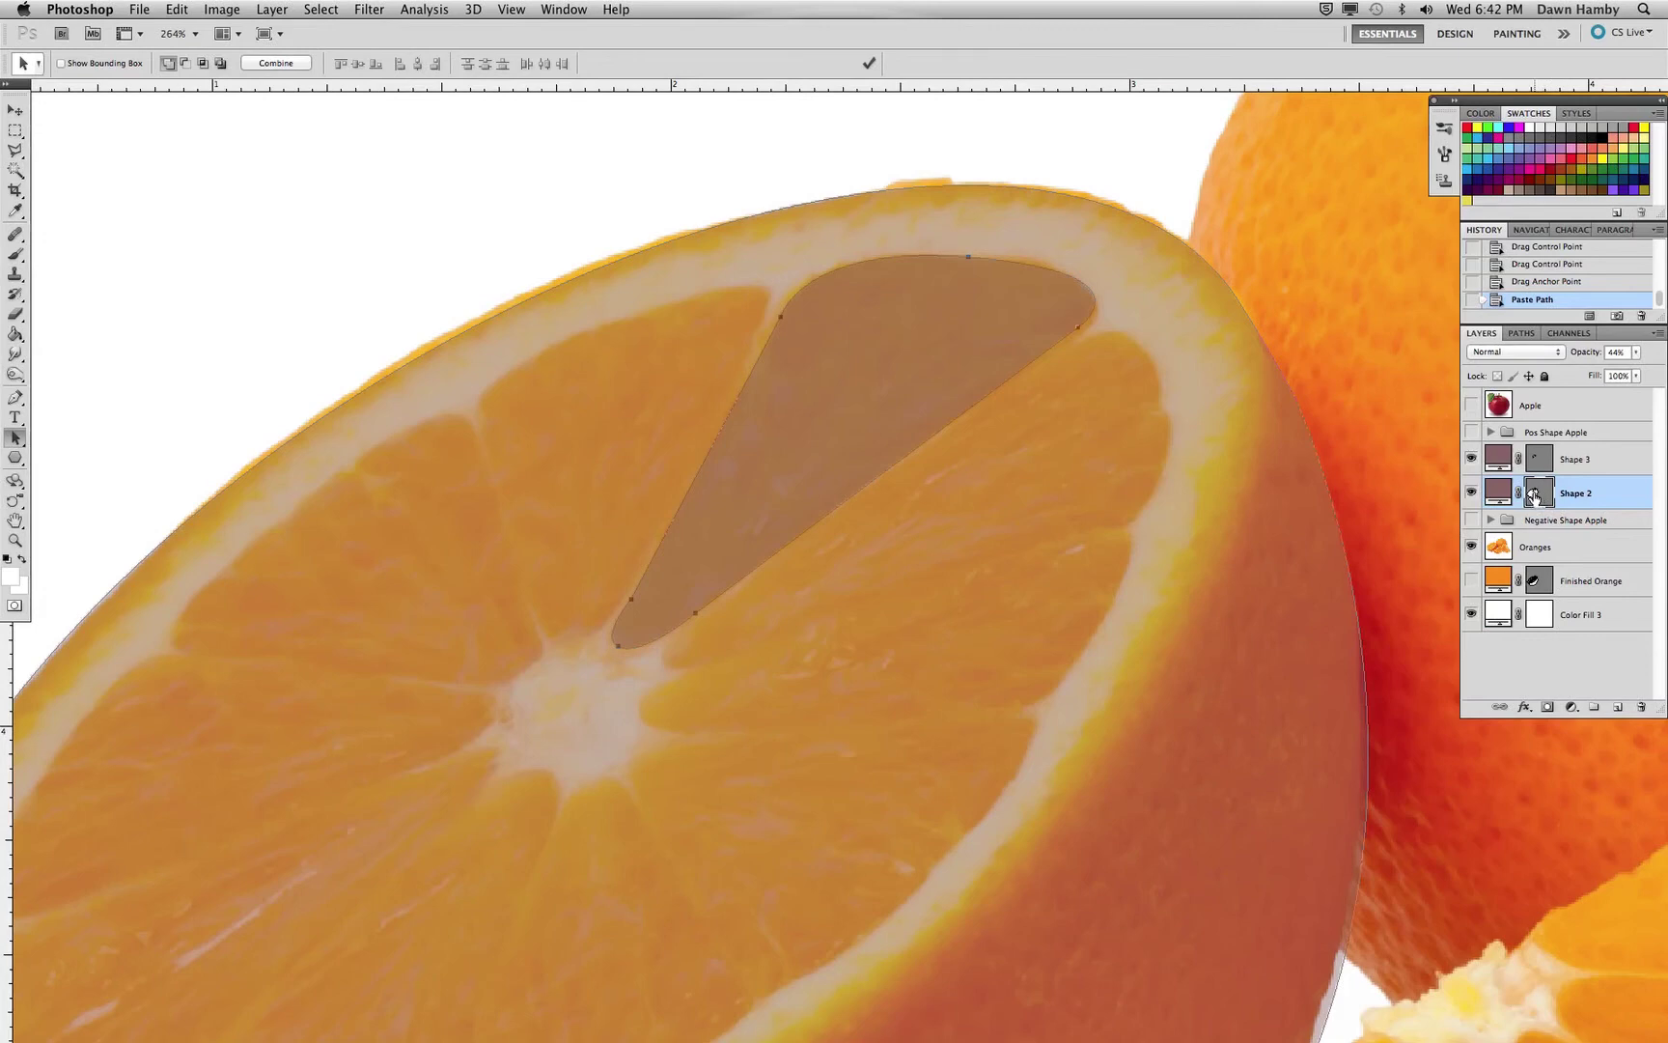
left_click_drag(1601, 464, 1642, 707)
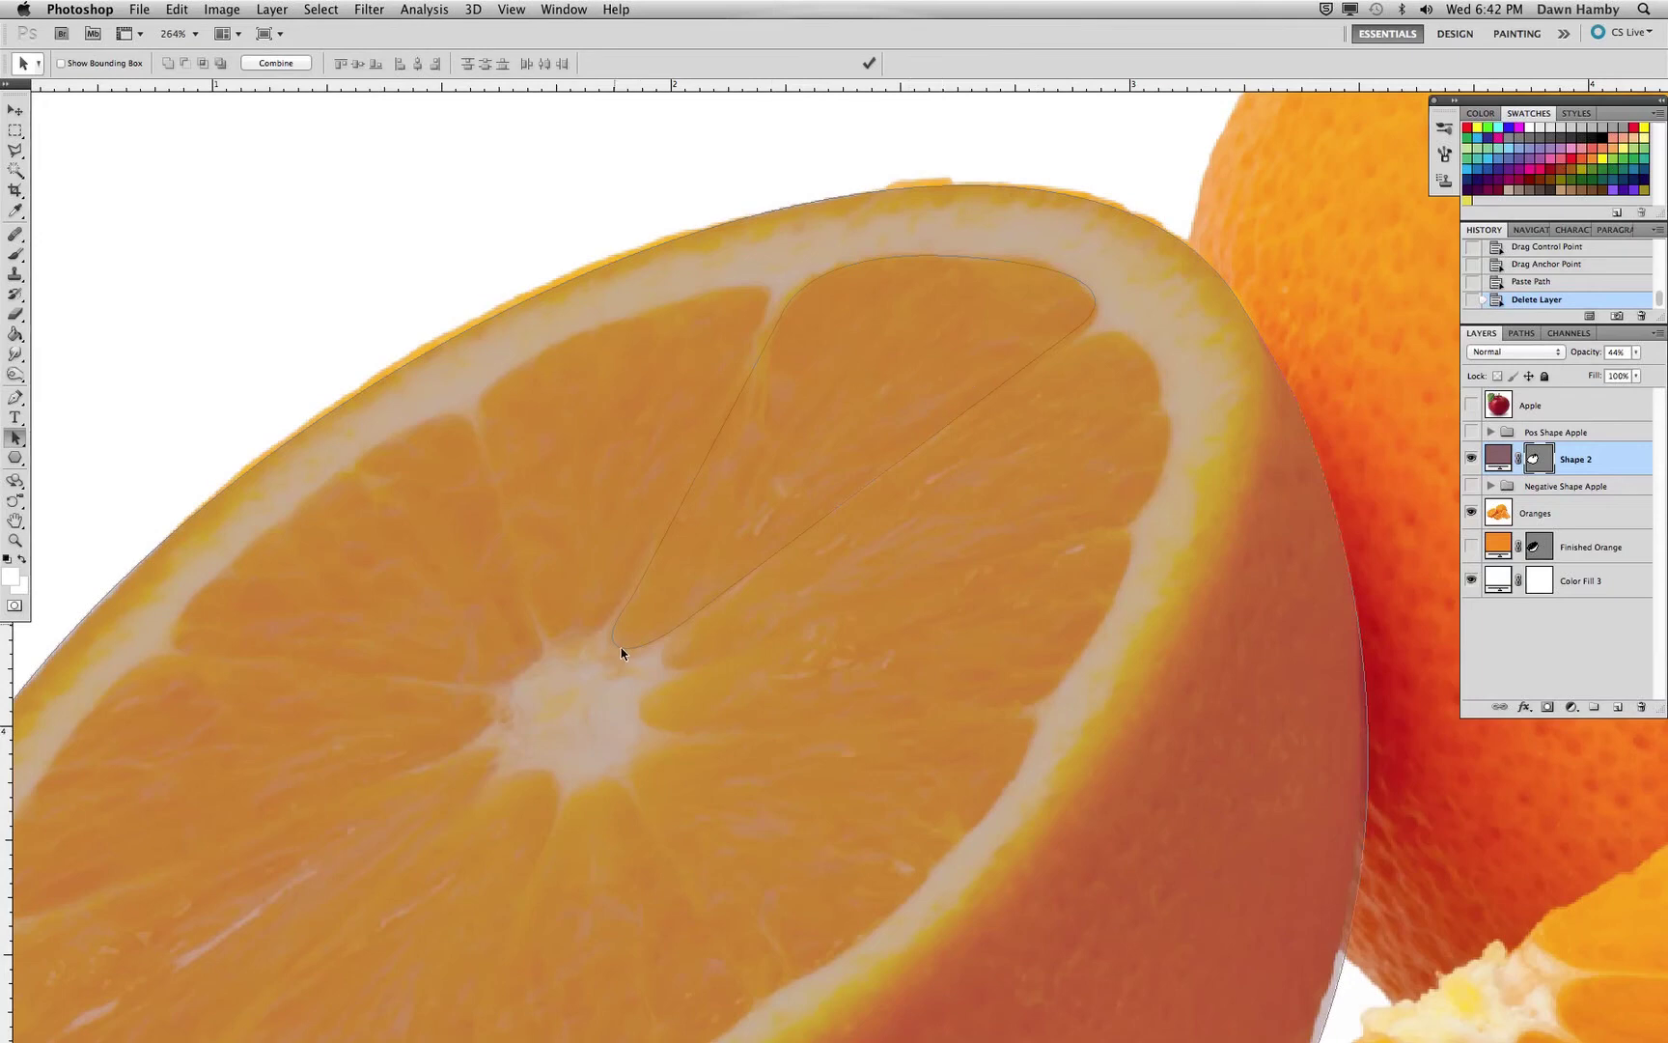
left_click(880, 474)
left_click(187, 64)
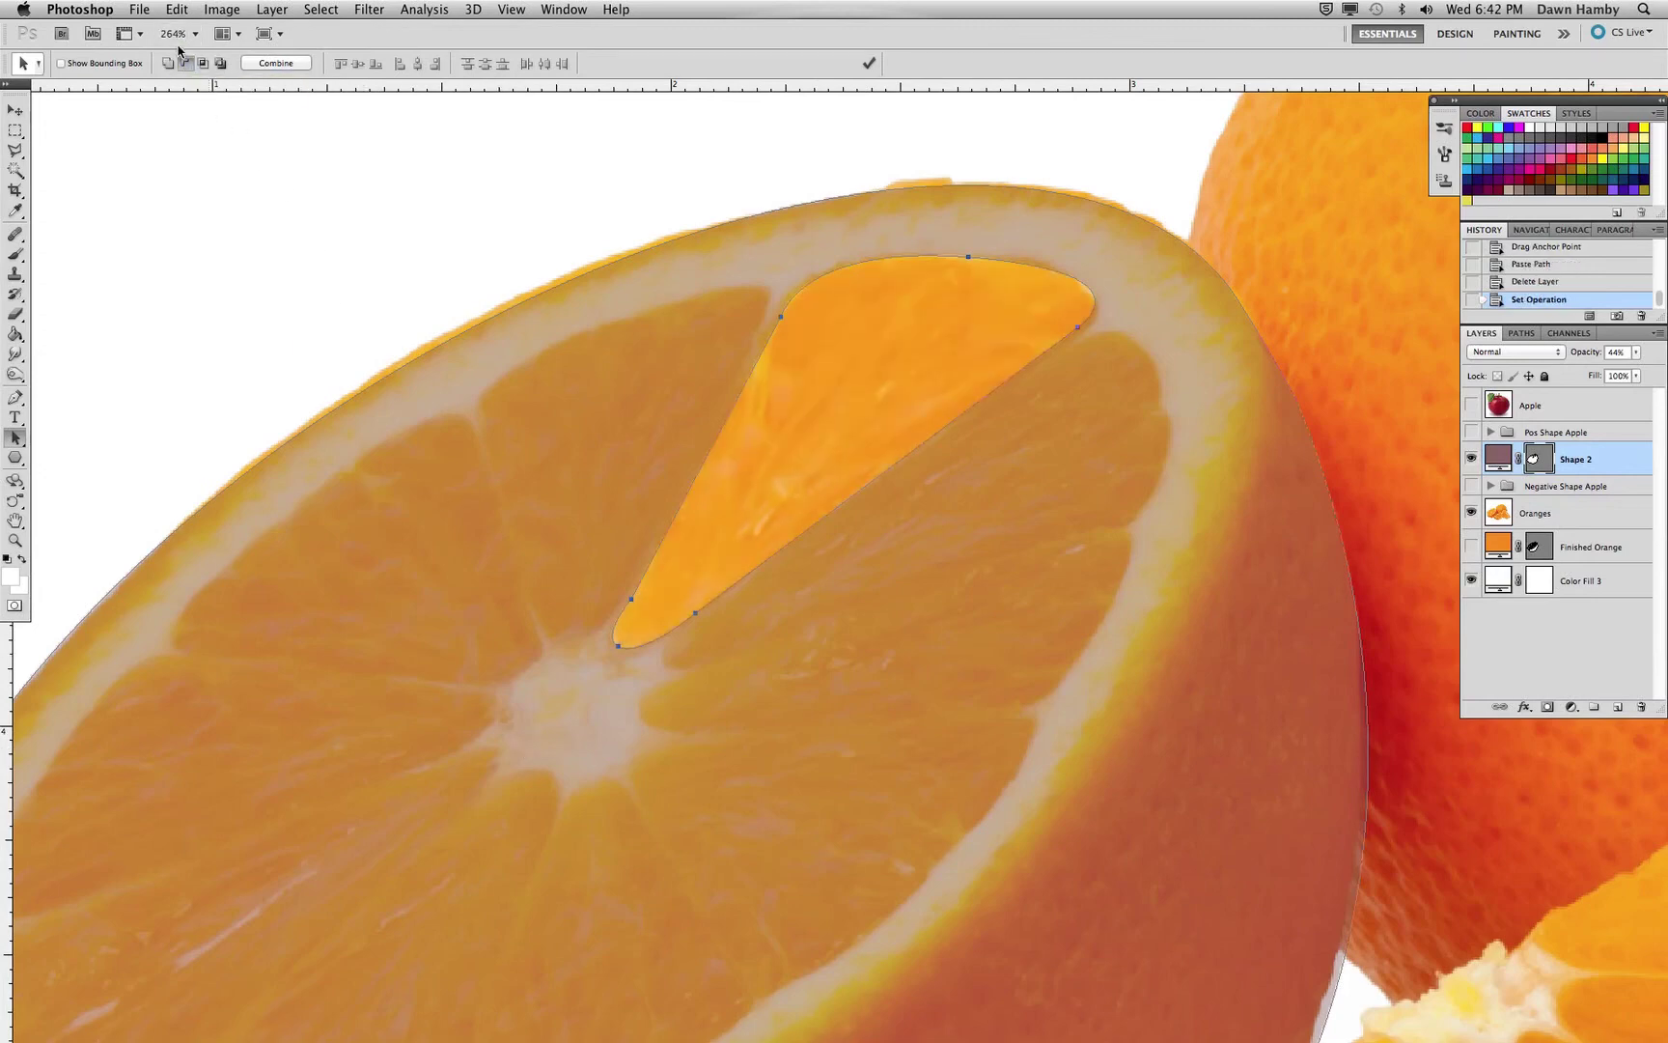
left_click(1551, 666)
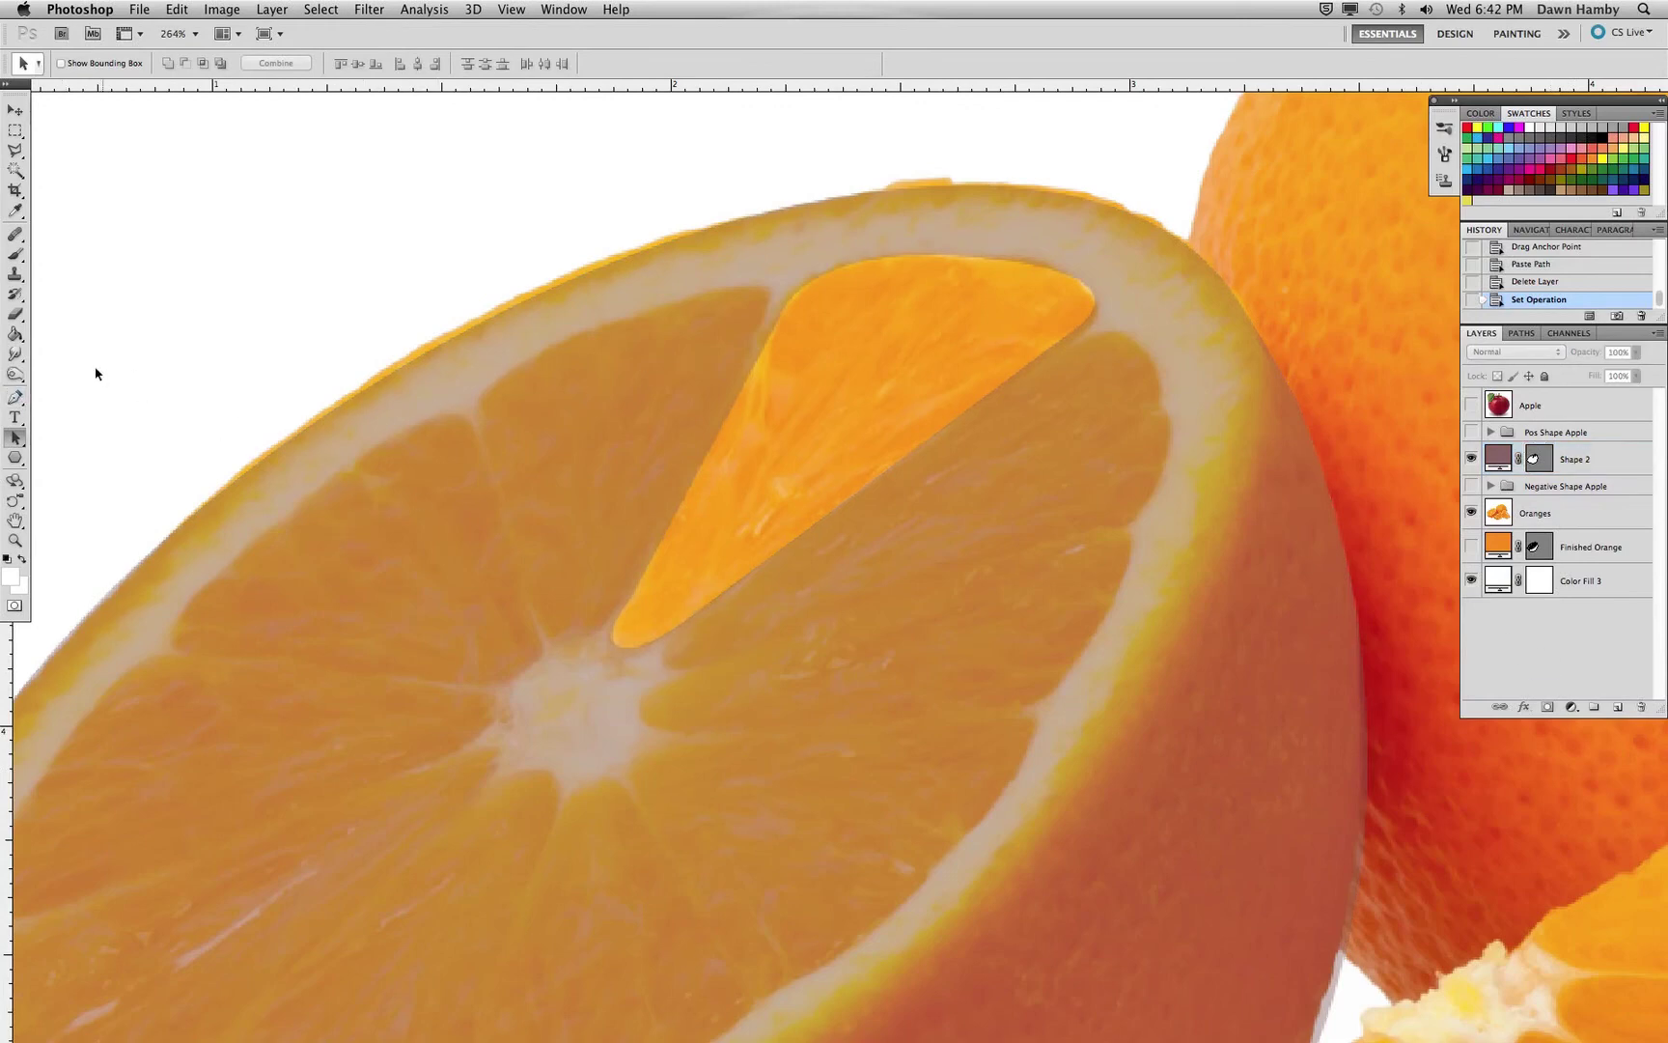
Draw a closed pen wedge from the core to the rind over the neighbouring segment.
left_click(13, 397)
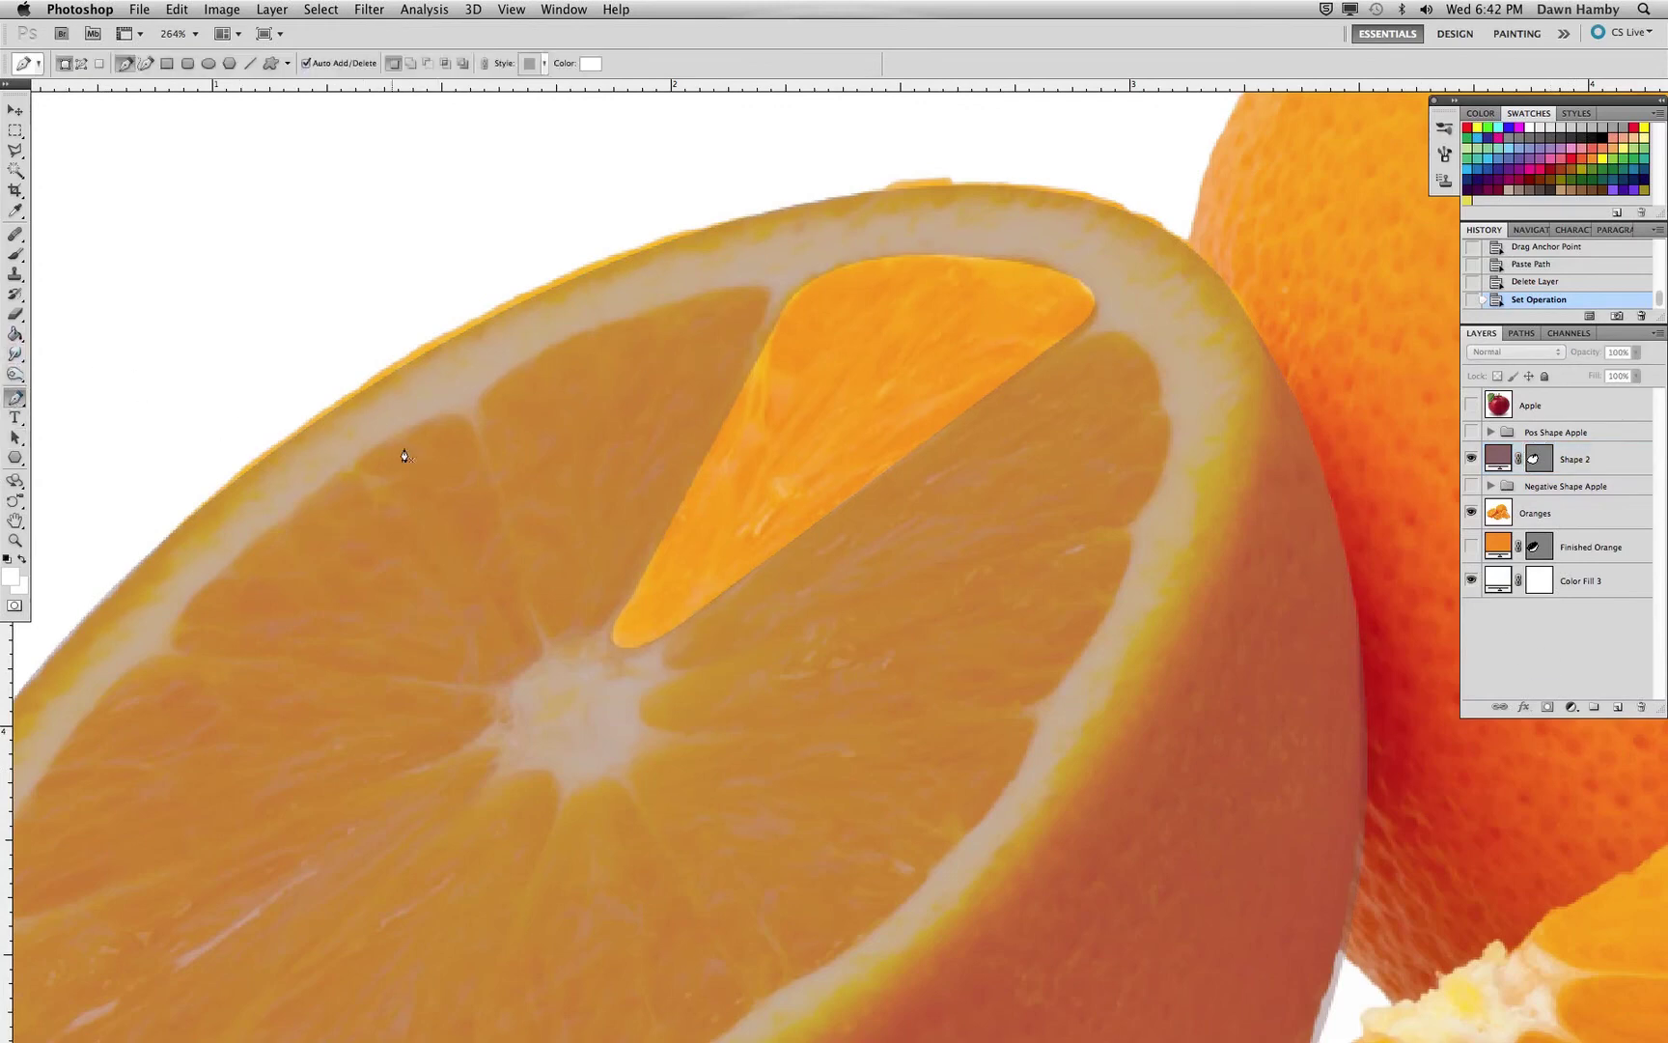
left_click(688, 629)
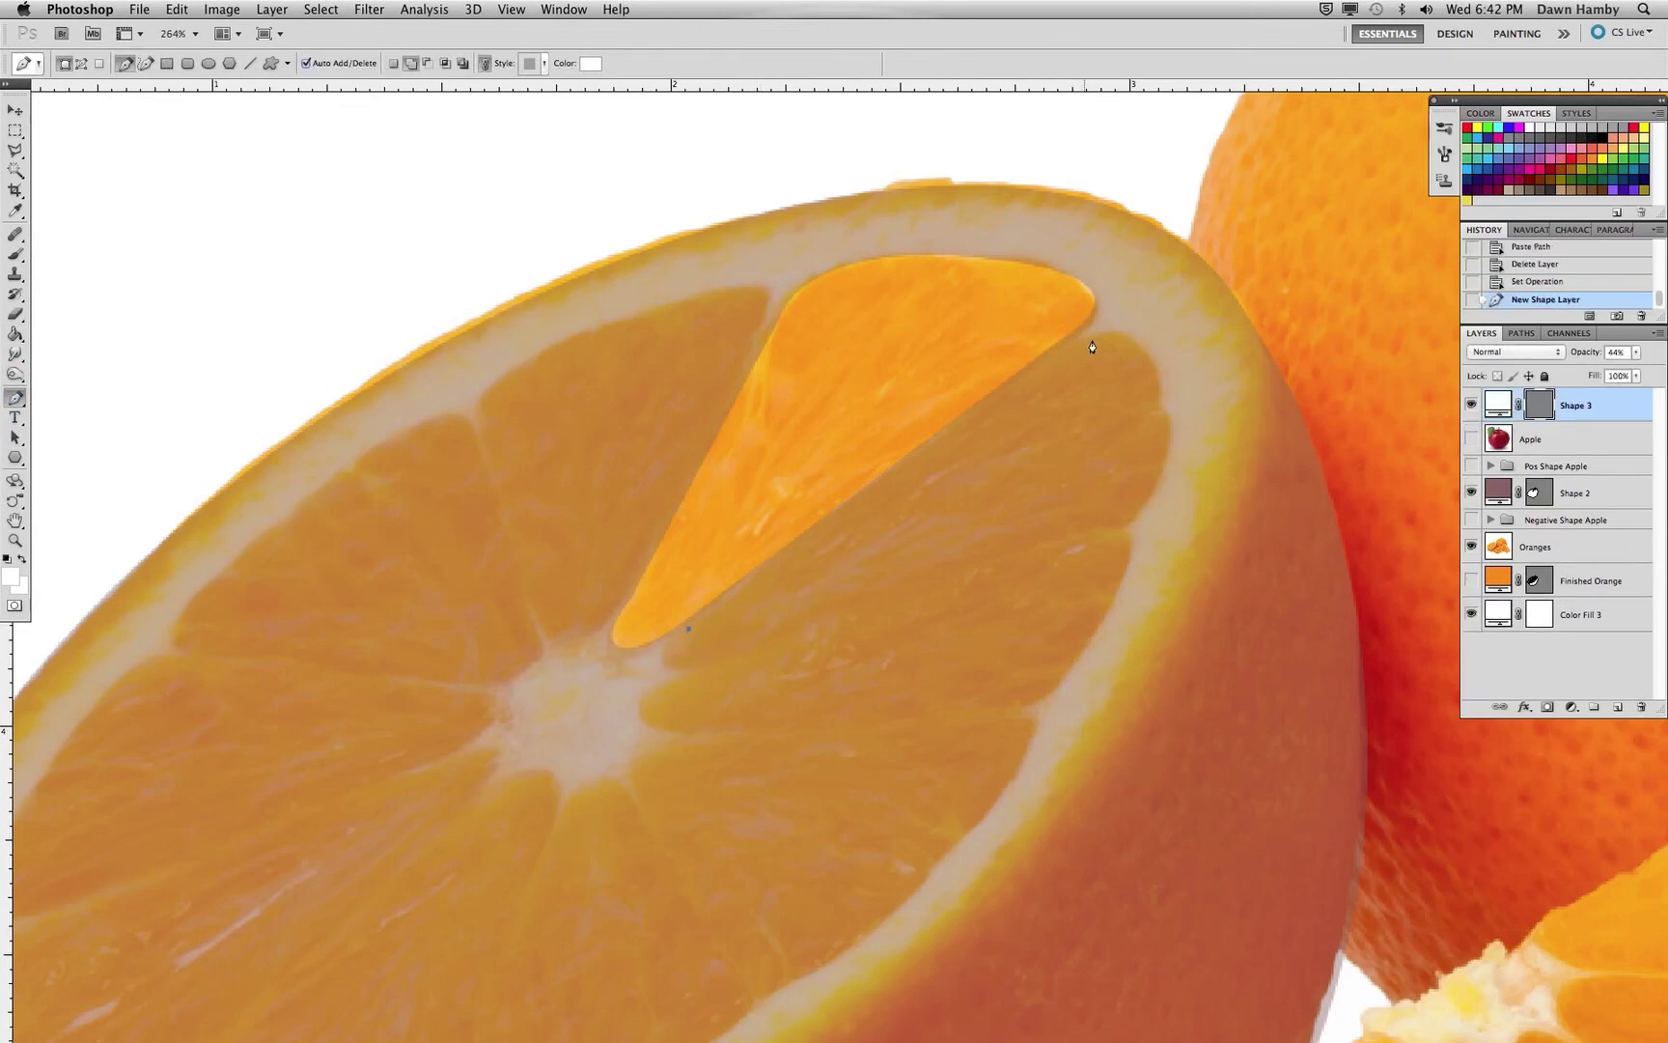
left_click(1068, 350)
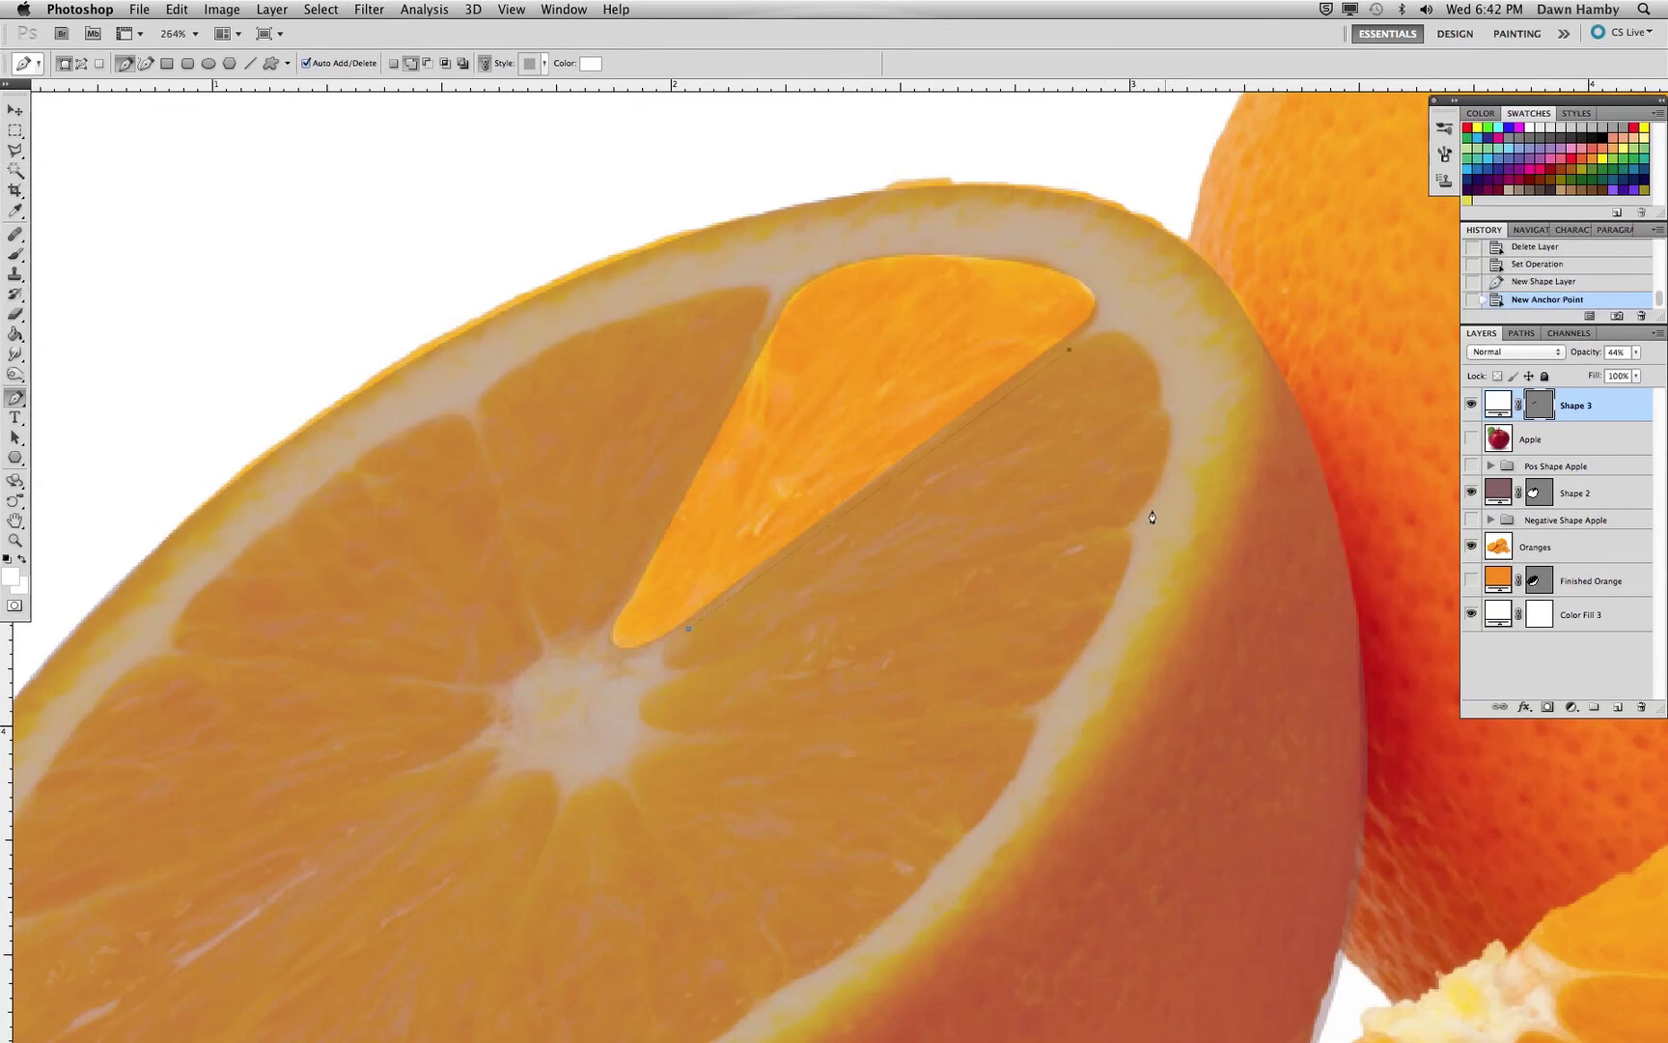
left_click_drag(1166, 418, 1170, 561)
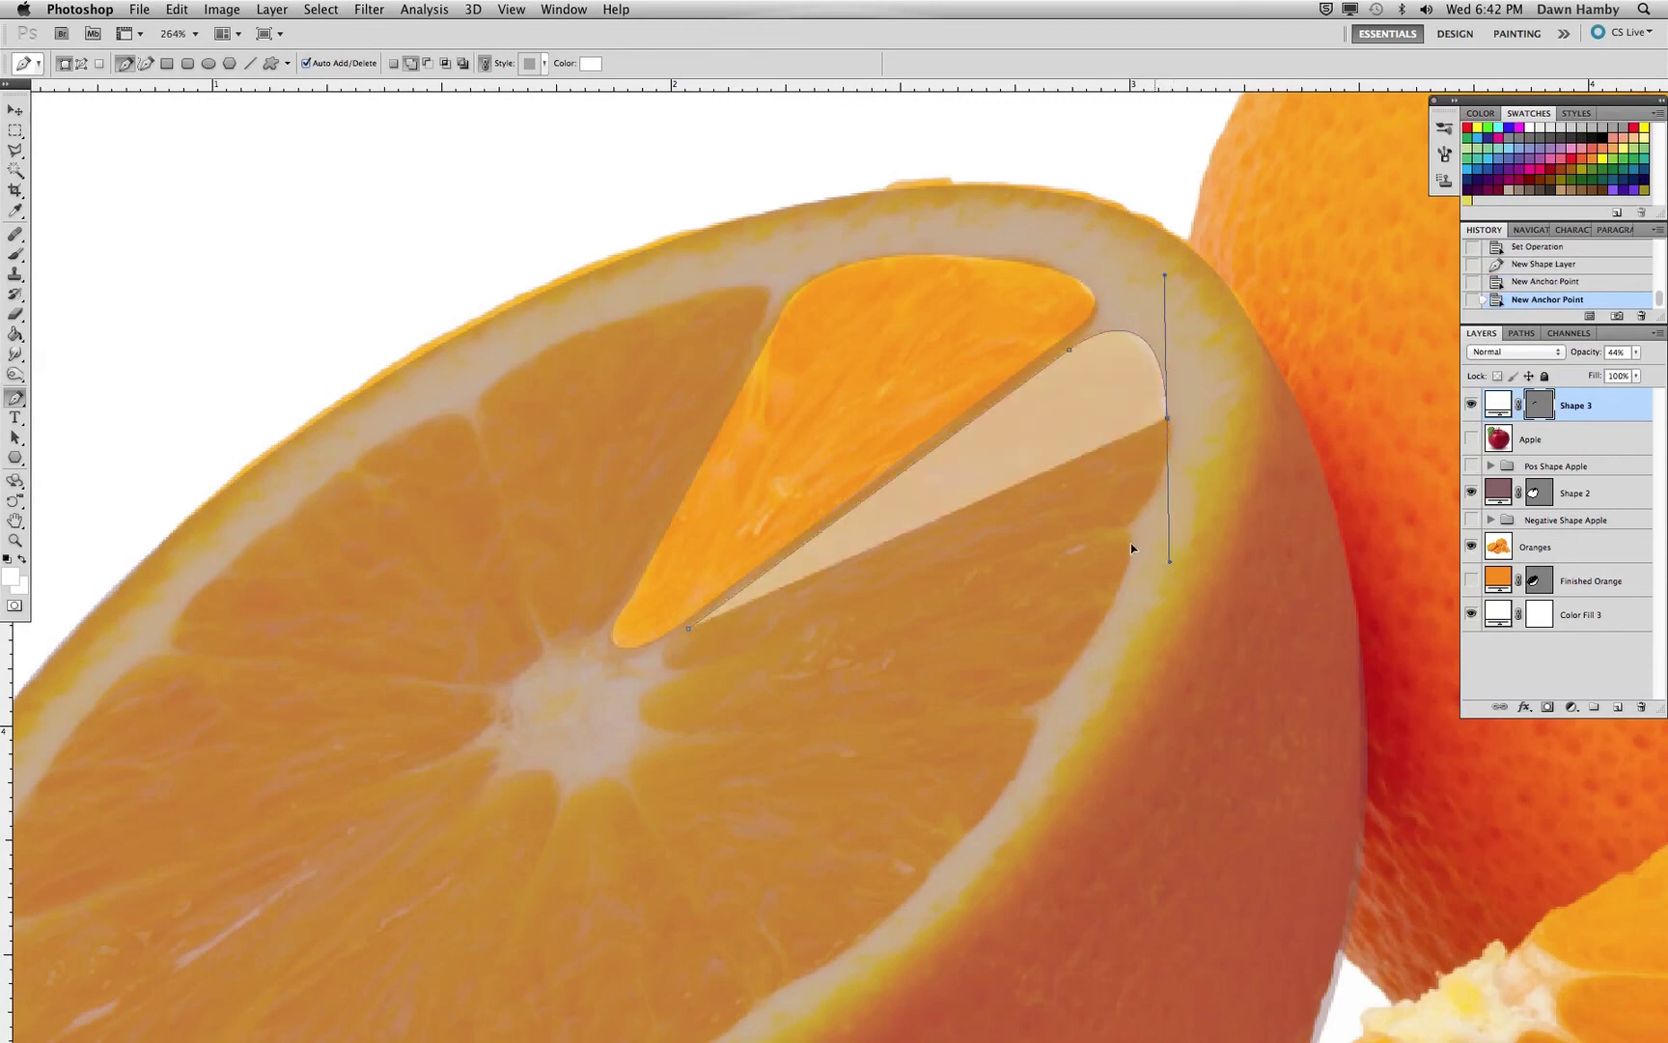
left_click(1080, 532)
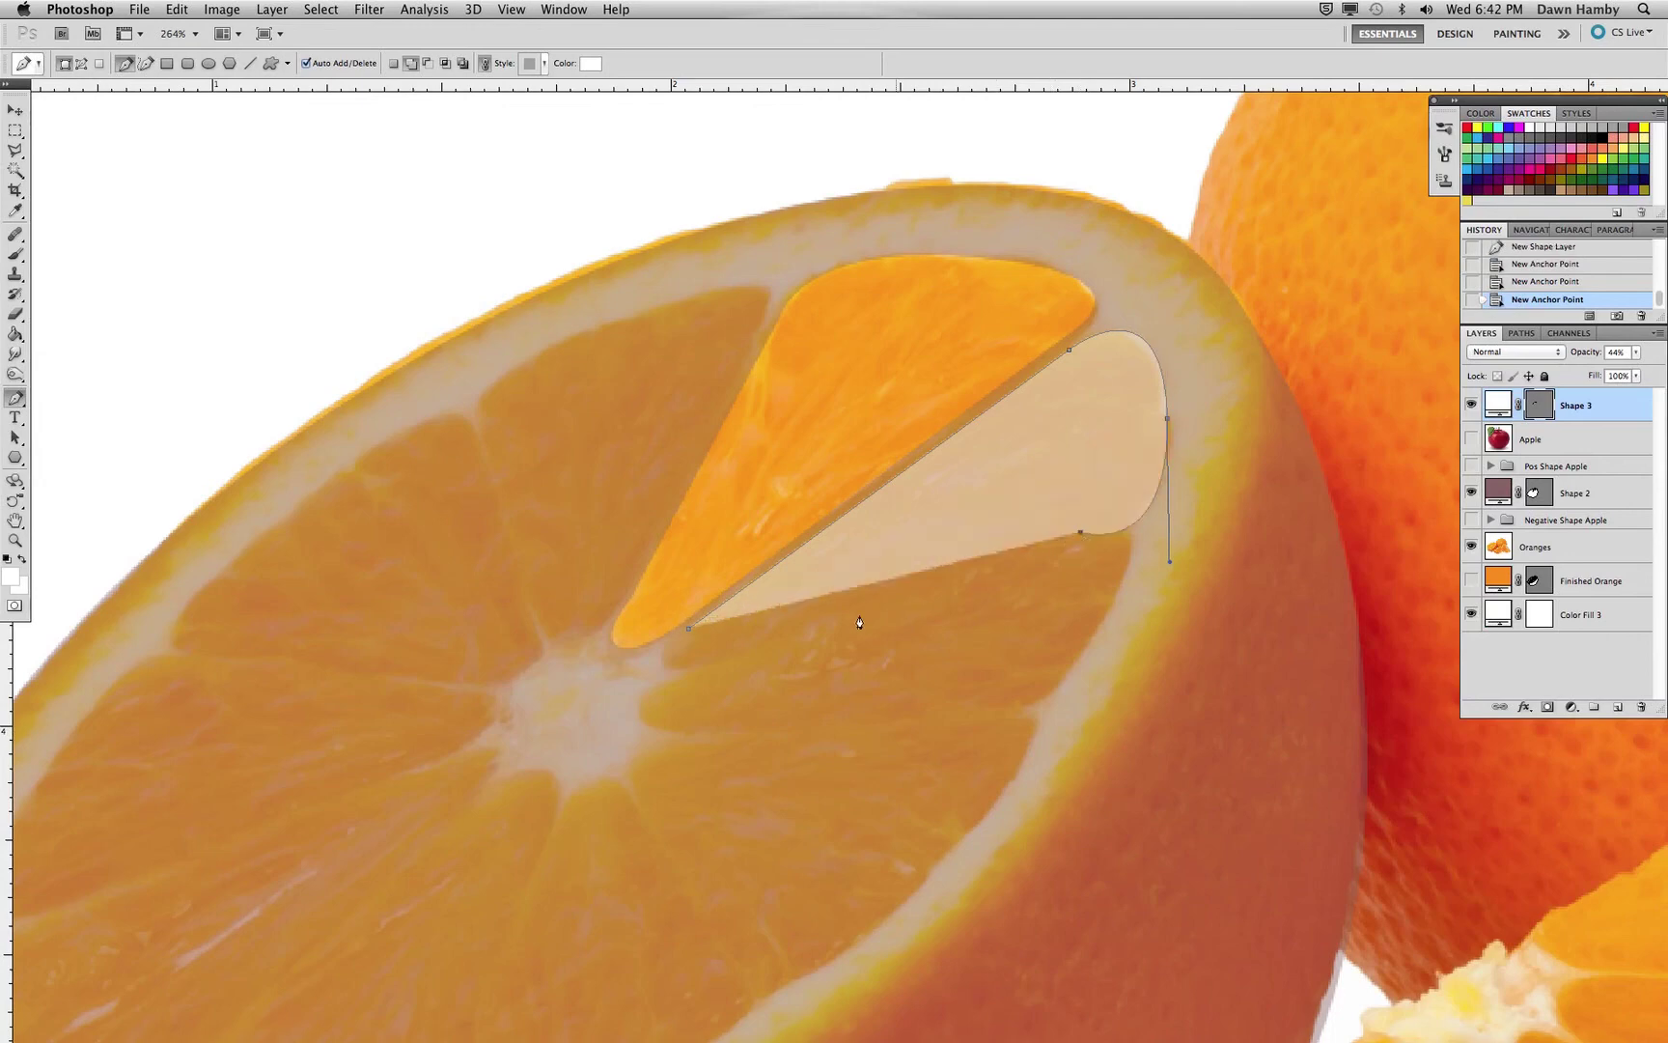
left_click(703, 663)
left_click_drag(663, 668, 673, 679)
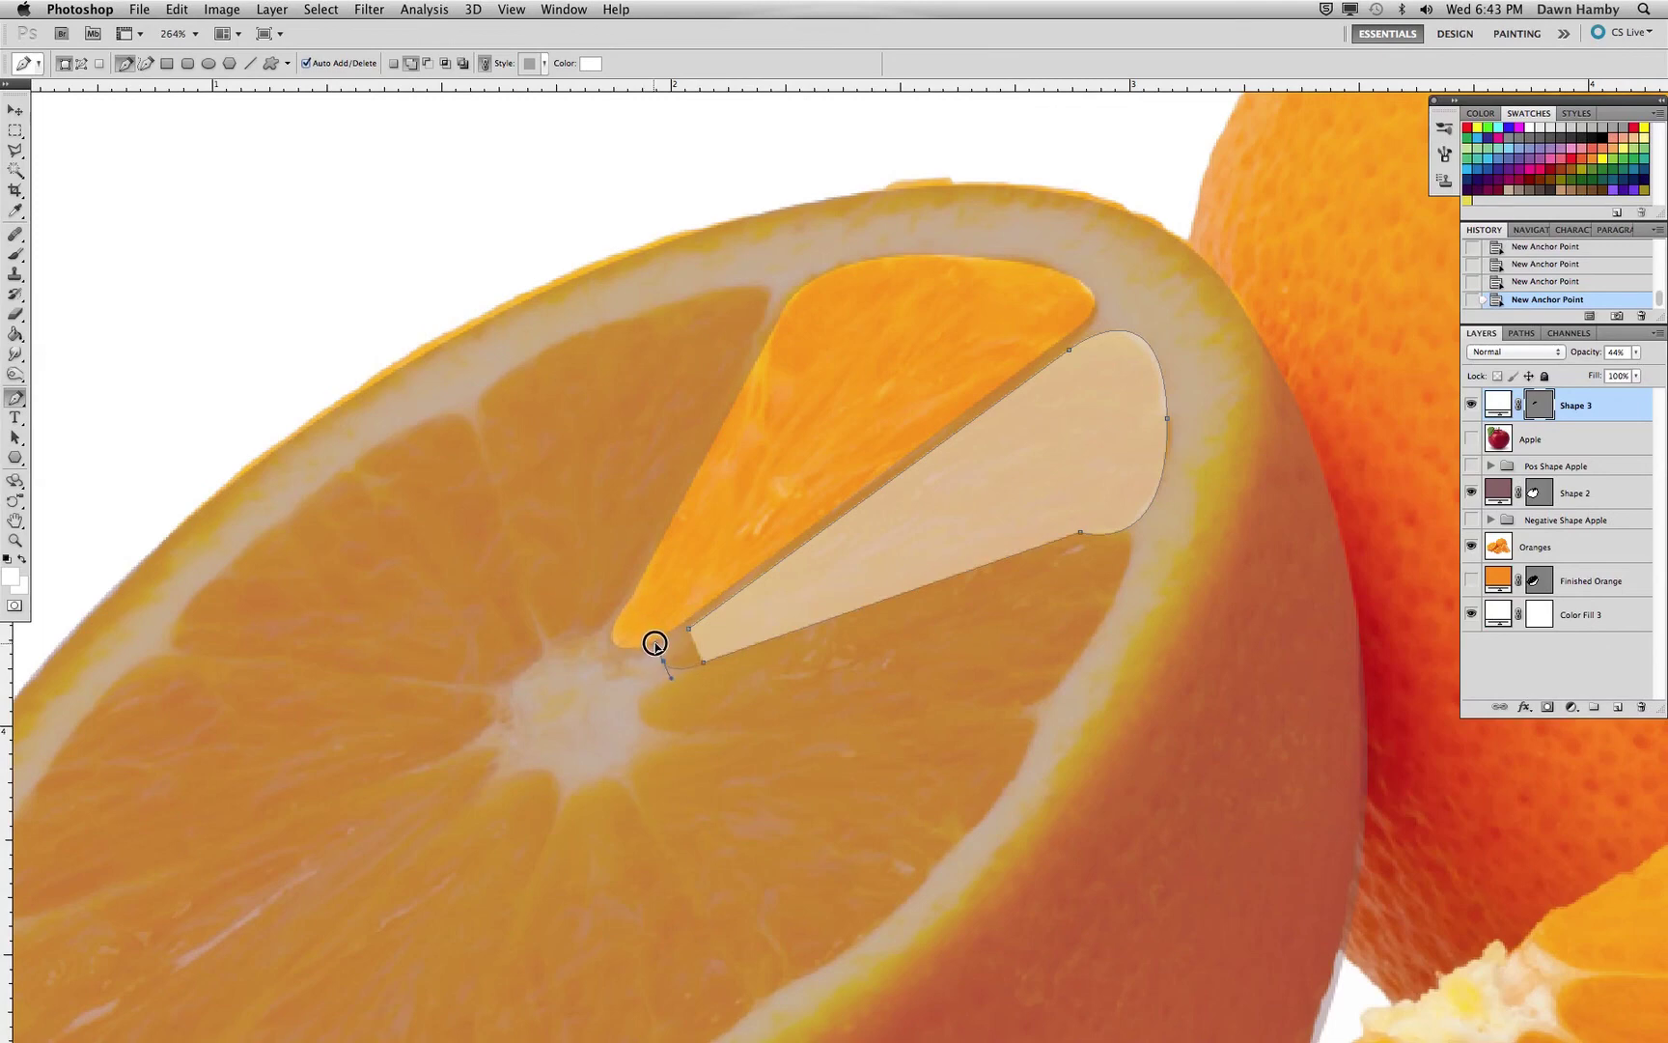
left_click(653, 642)
left_click(688, 633)
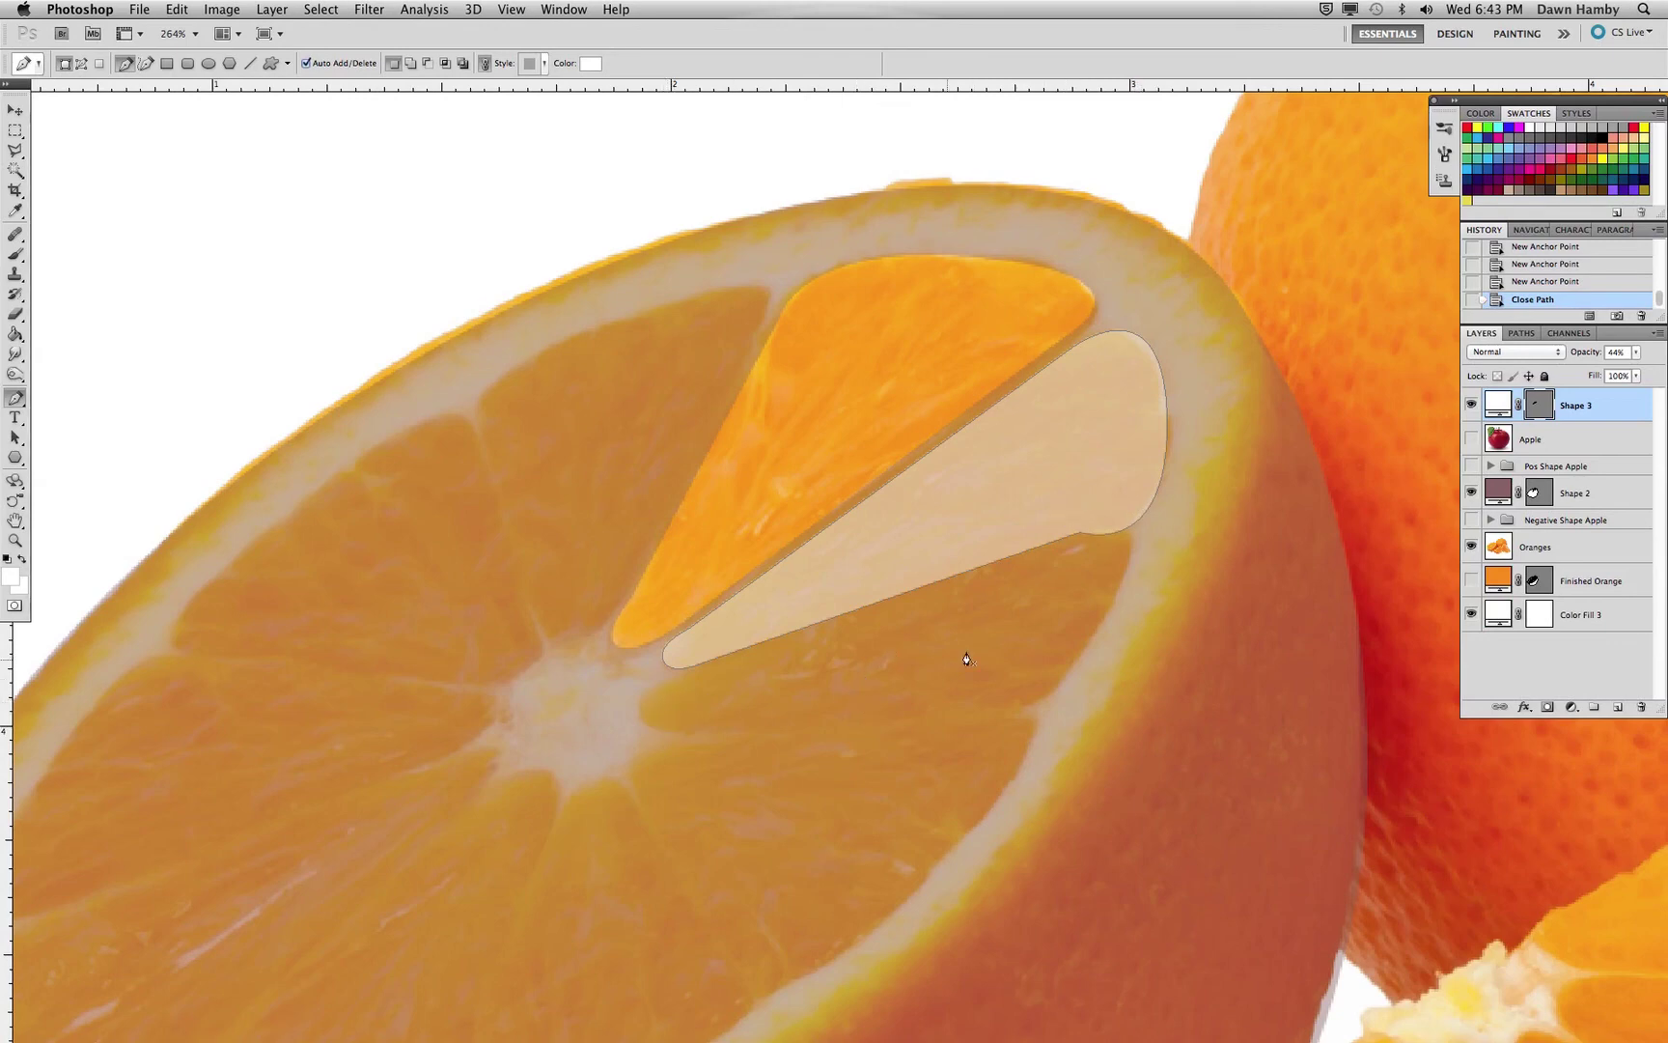
left_click(671, 683)
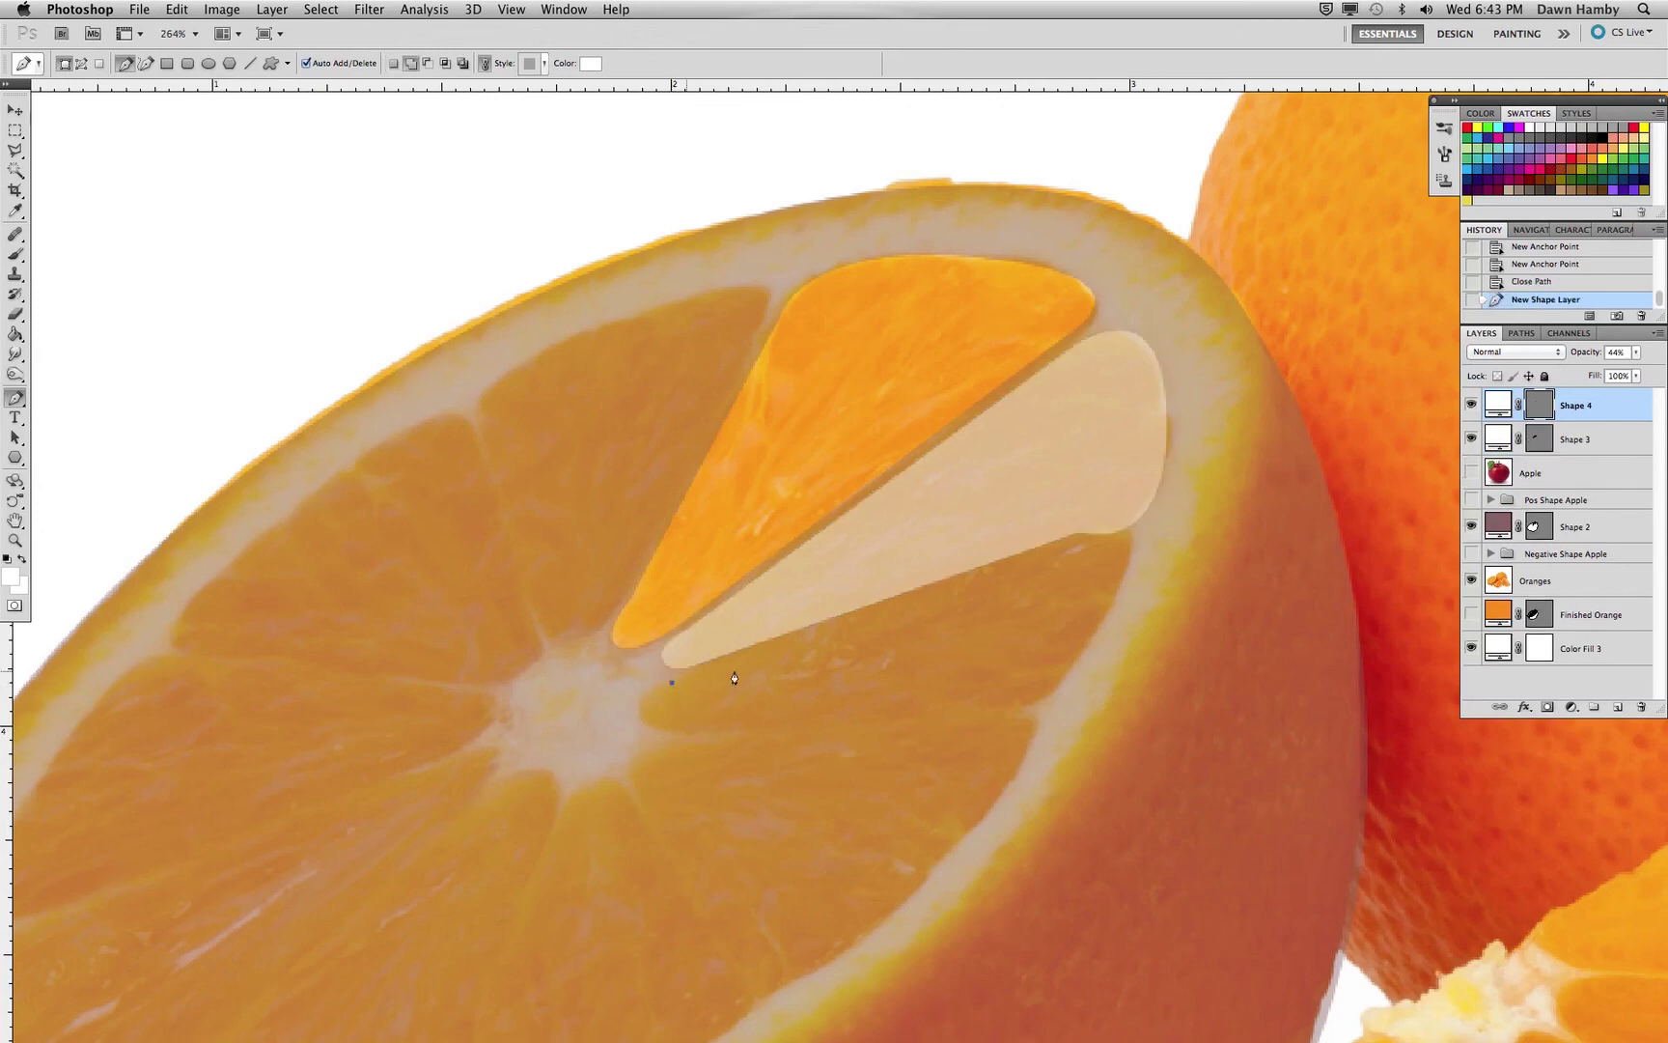
Draw a curved wedge outline over the lower segment and close it on the first anchor.
left_click(1086, 544)
left_click_drag(1103, 621, 1038, 739)
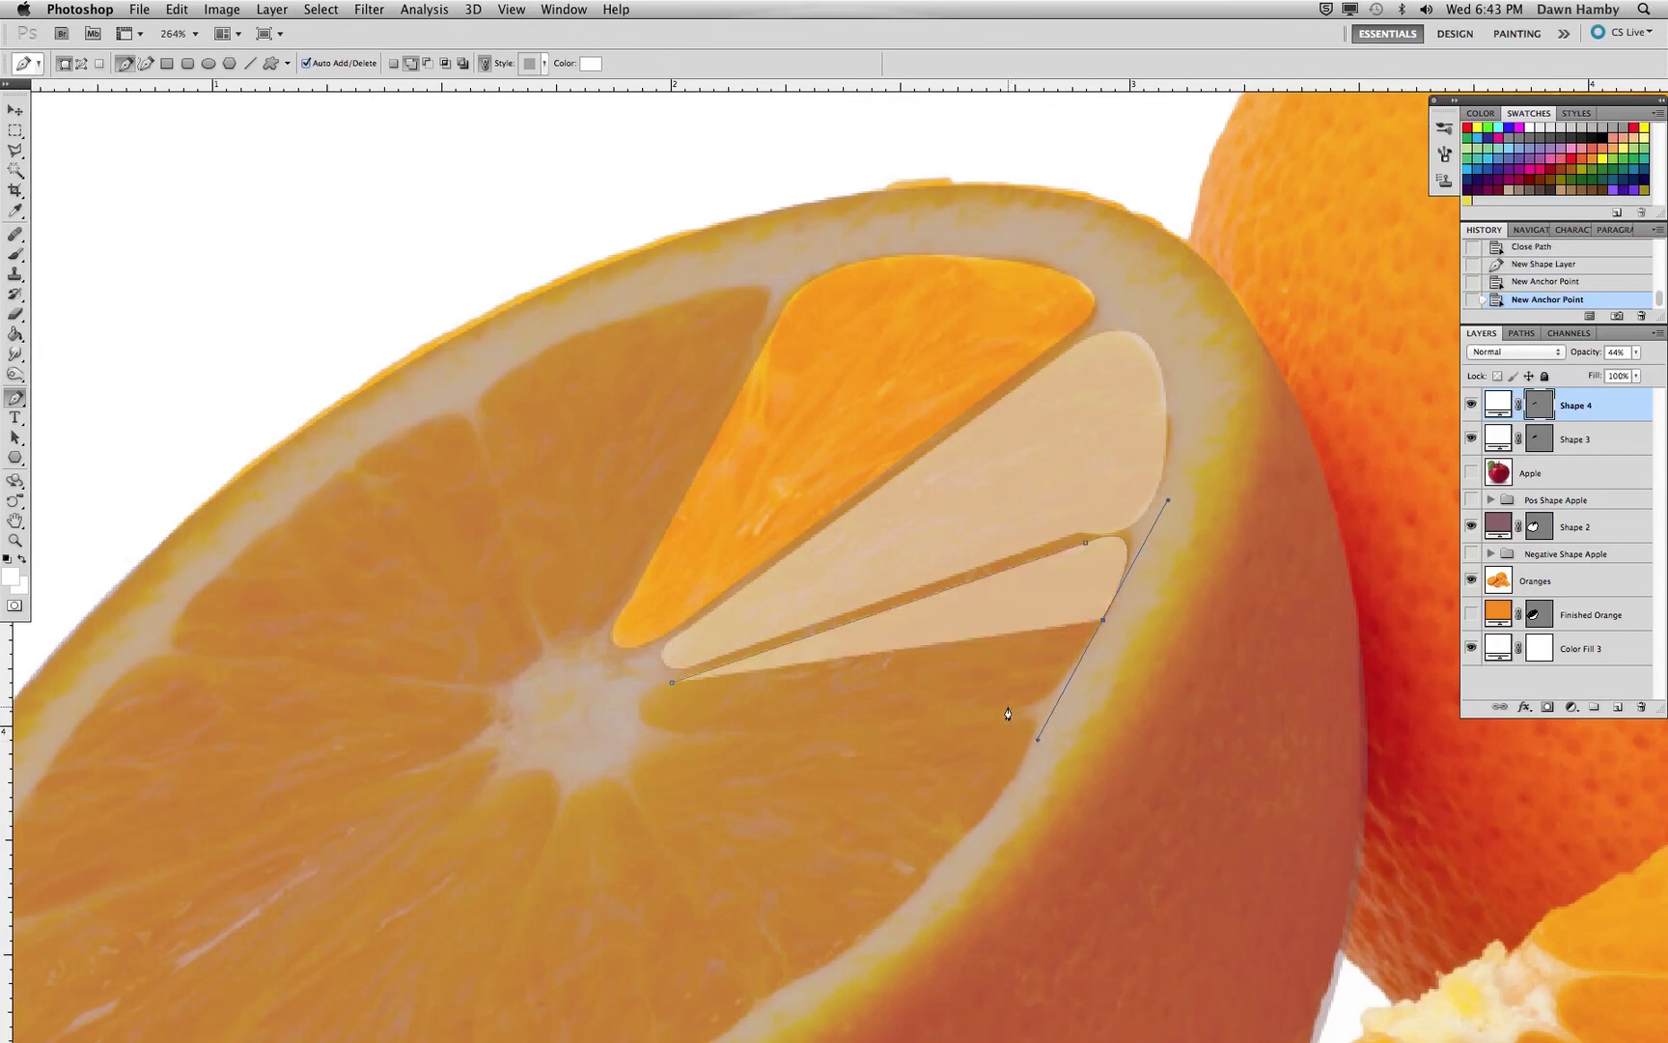
left_click(1008, 709)
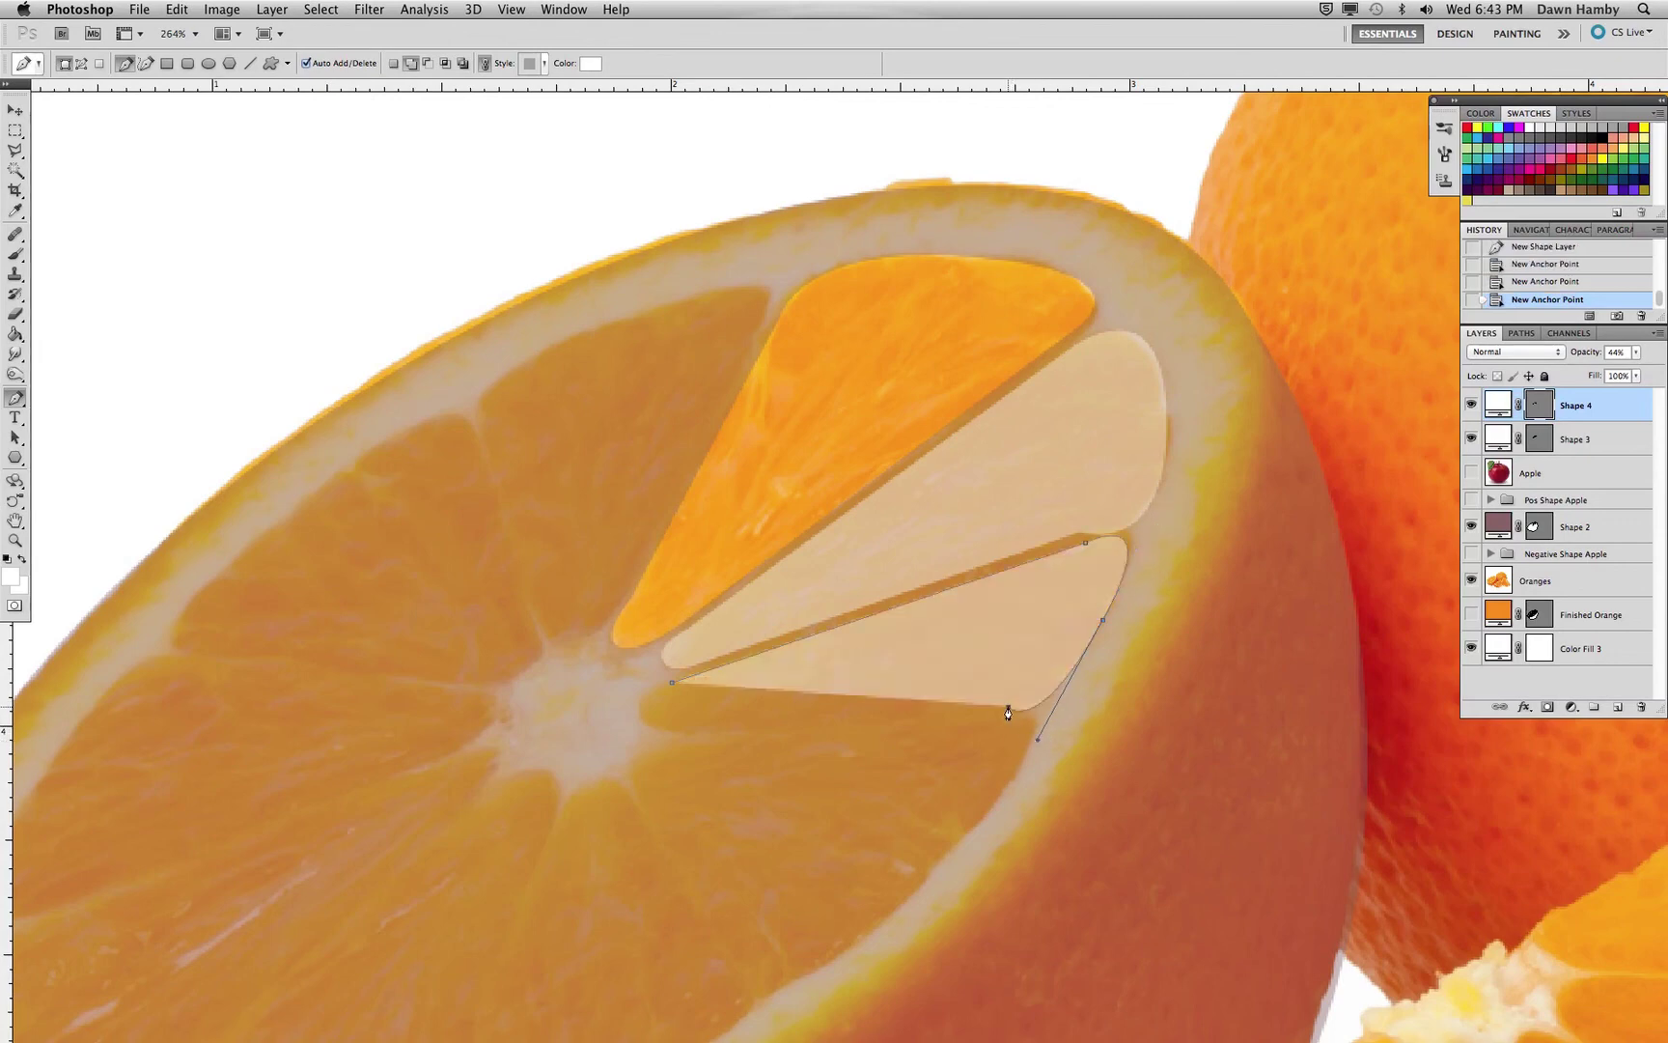
left_click(695, 732)
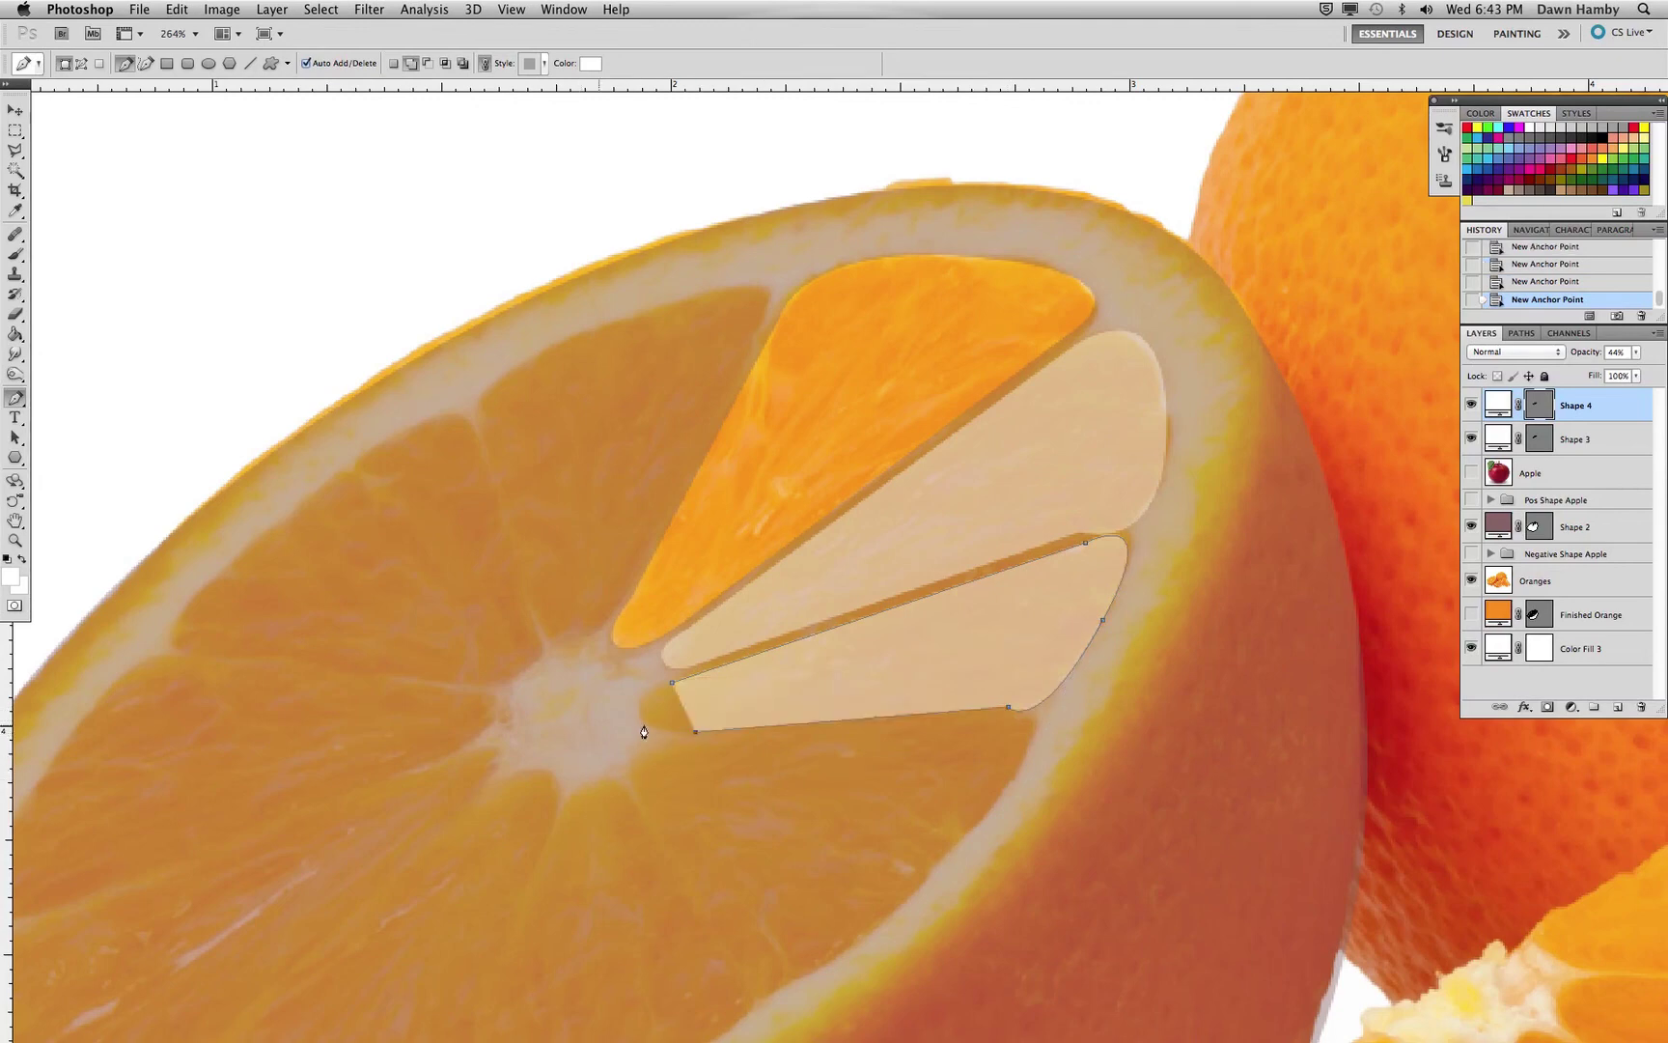
left_click_drag(641, 718, 630, 691)
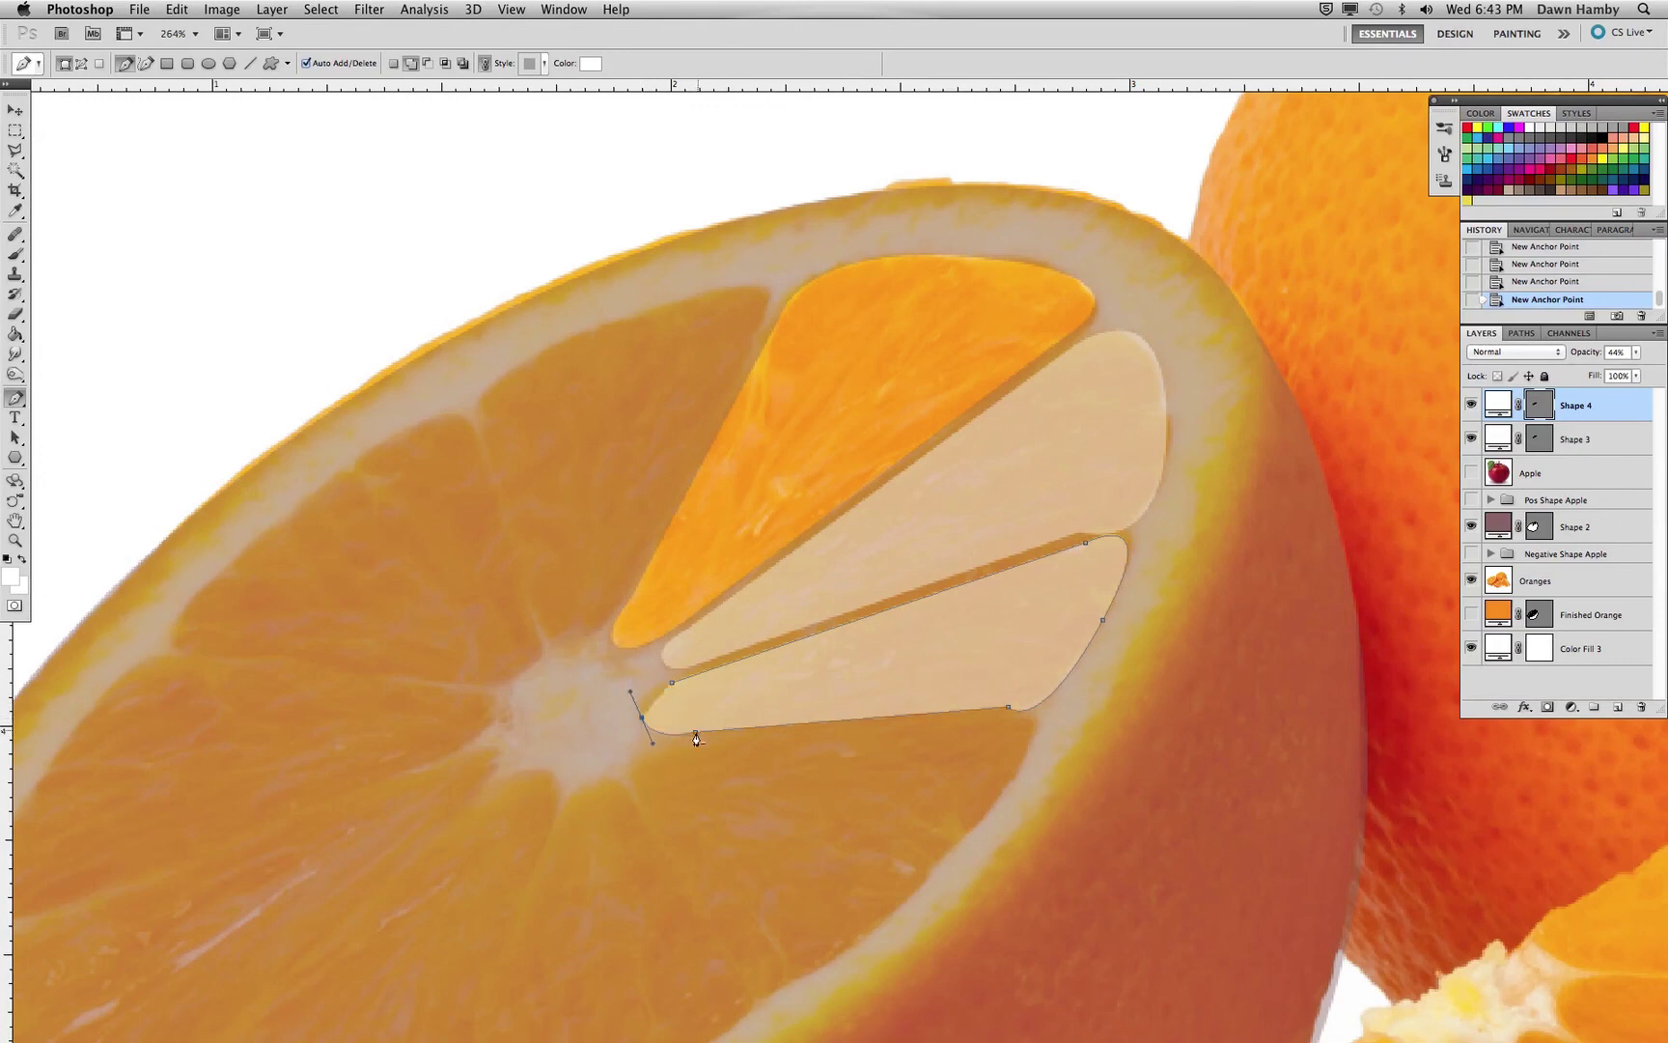
left_click(672, 688)
Smooth the lower Shape 4 wedge's outer corner by dragging its direction handle.
left_click(16, 444)
left_click_drag(16, 444, 72, 451)
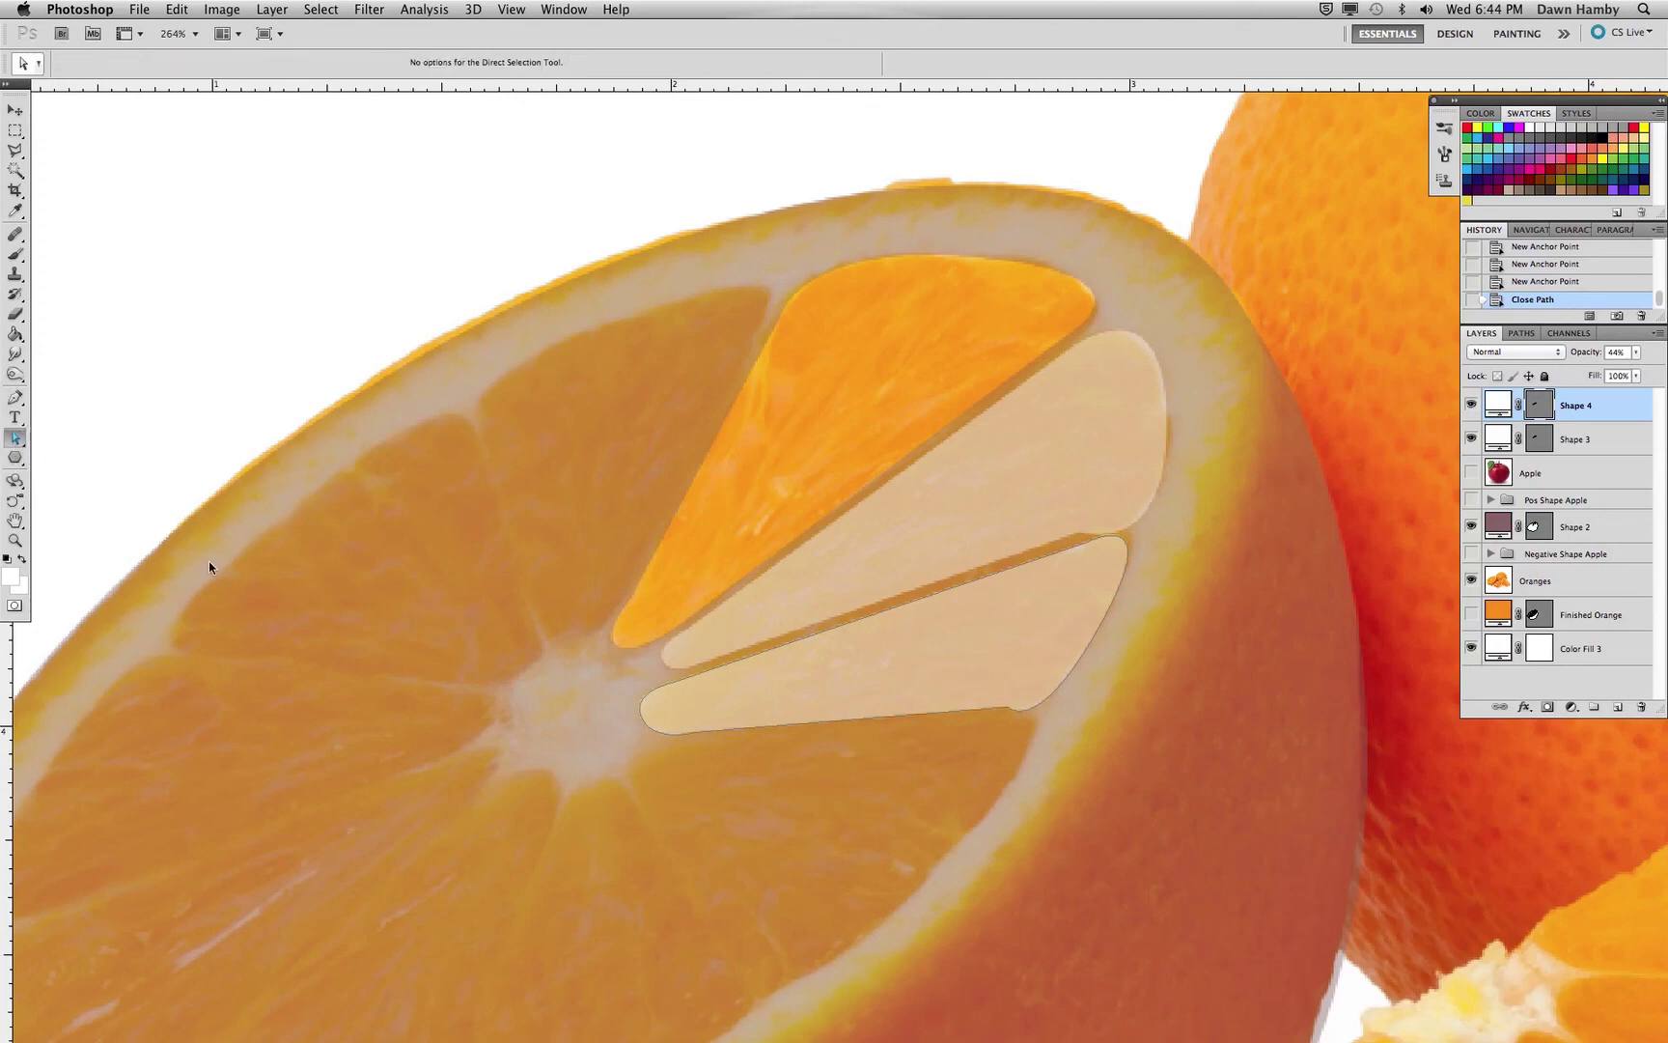
left_click(759, 726)
left_click(1009, 709)
left_click_drag(1038, 739, 1051, 712)
Tighten the upper Shape 3 wedge's outer curve along the rind.
key("alt+bracketleft")
left_click(1130, 530)
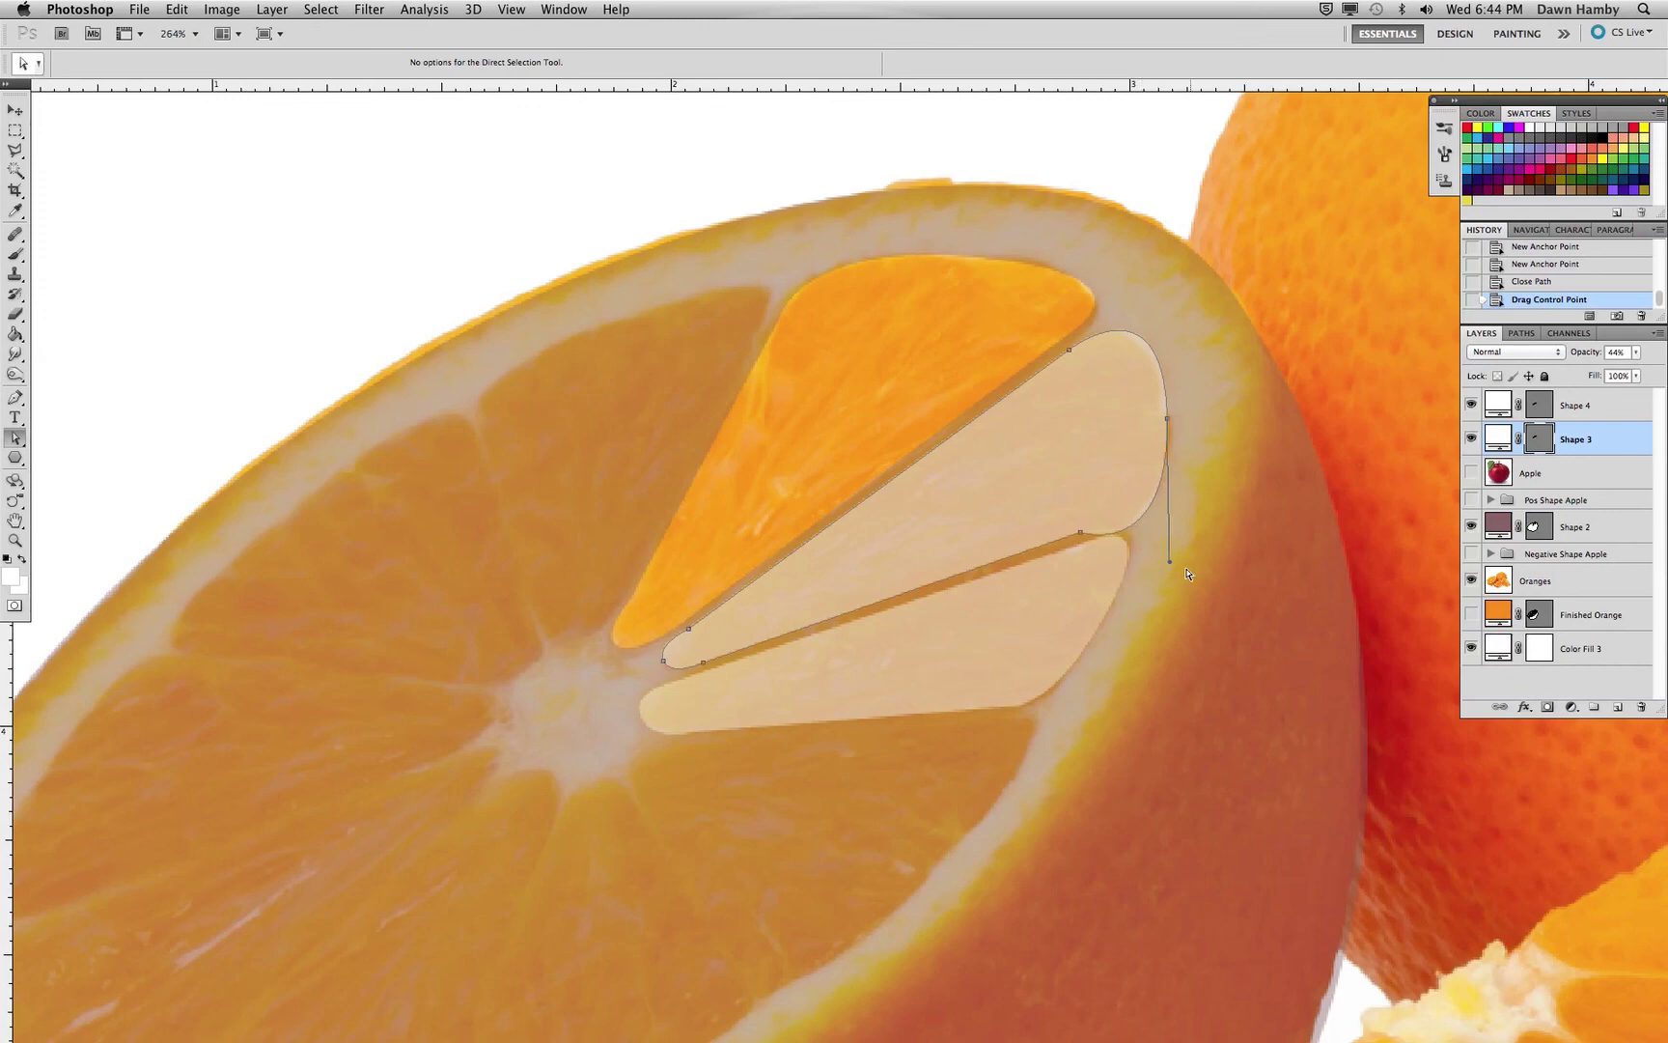
left_click_drag(1170, 566, 1167, 510)
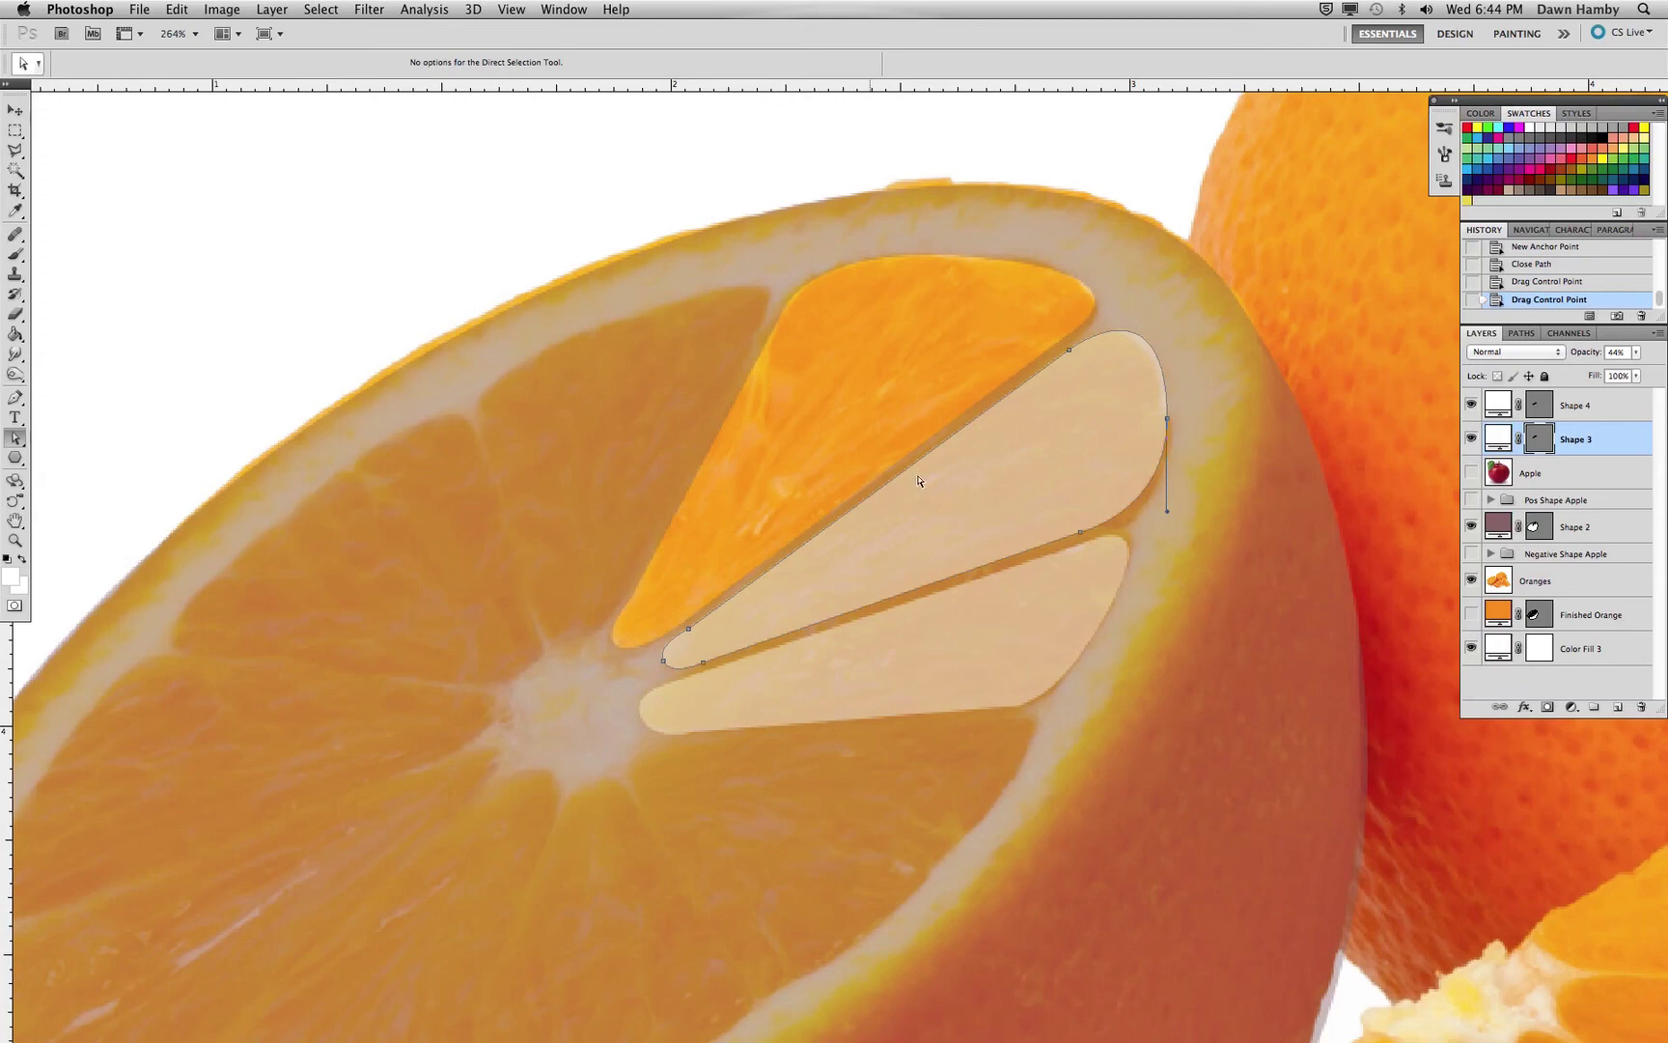
left_click(1091, 592)
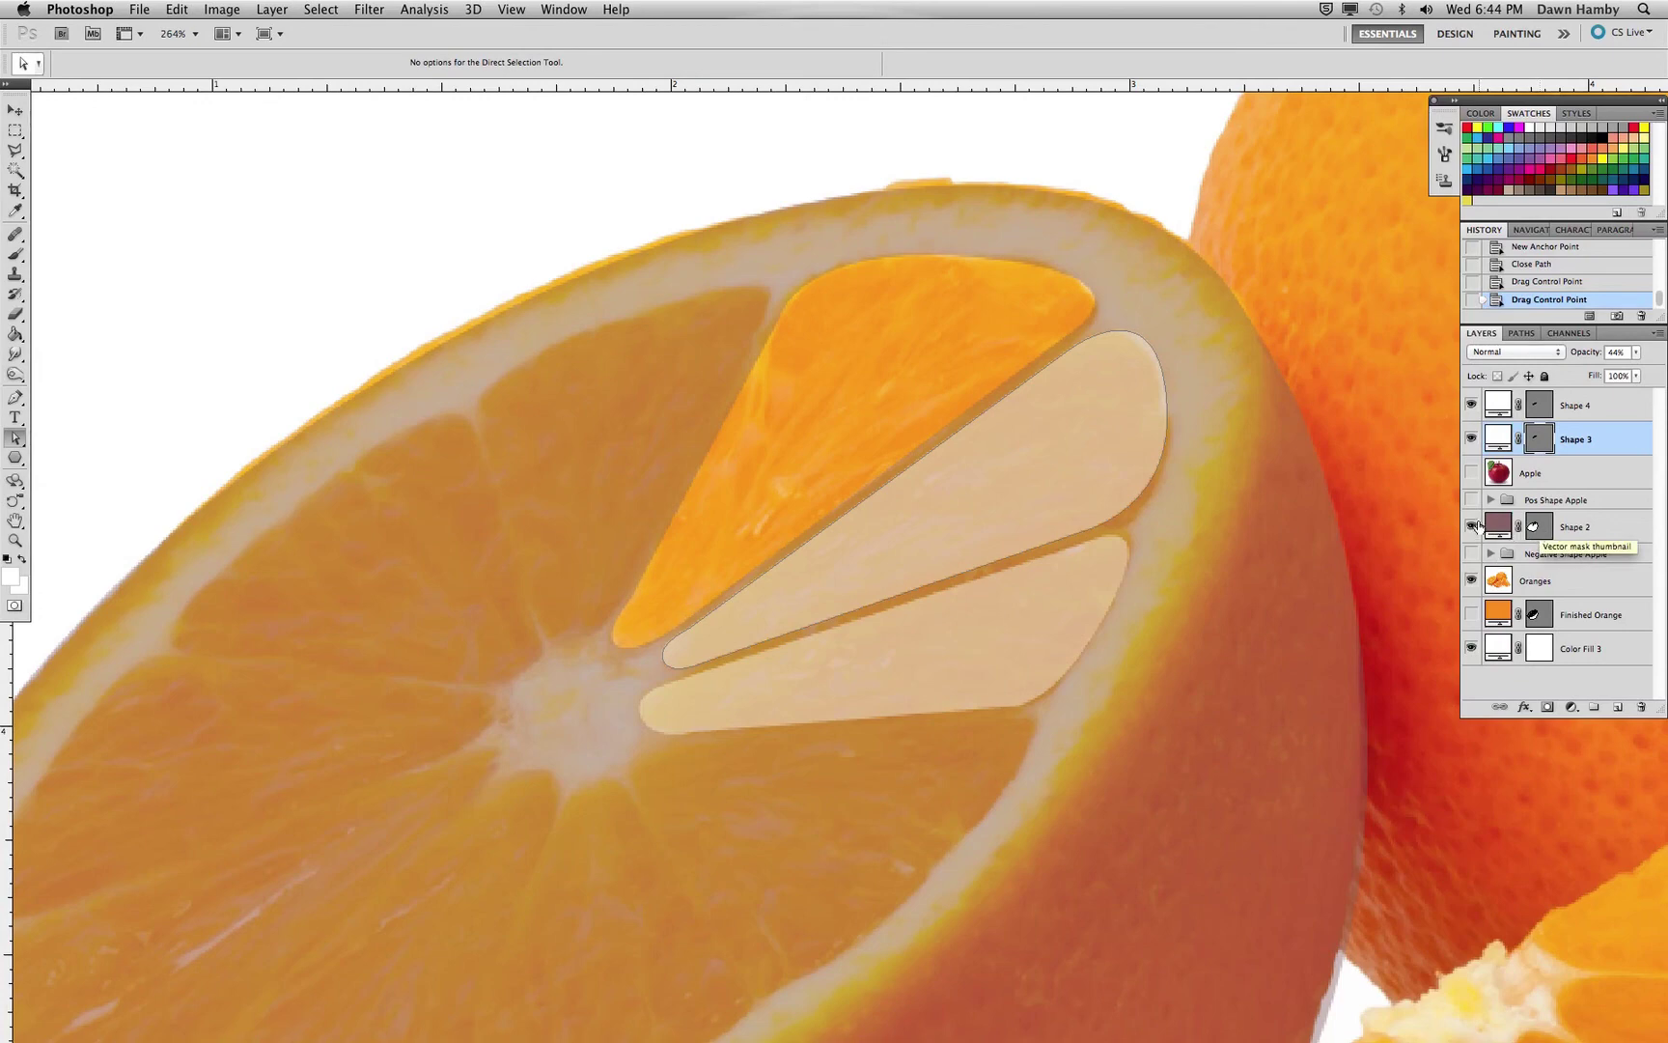
Hide Shape 2–4 and the Oranges photo, show Finished Orange, and view at 100%.
left_click_drag(1470, 529, 1472, 401)
left_click(1472, 581)
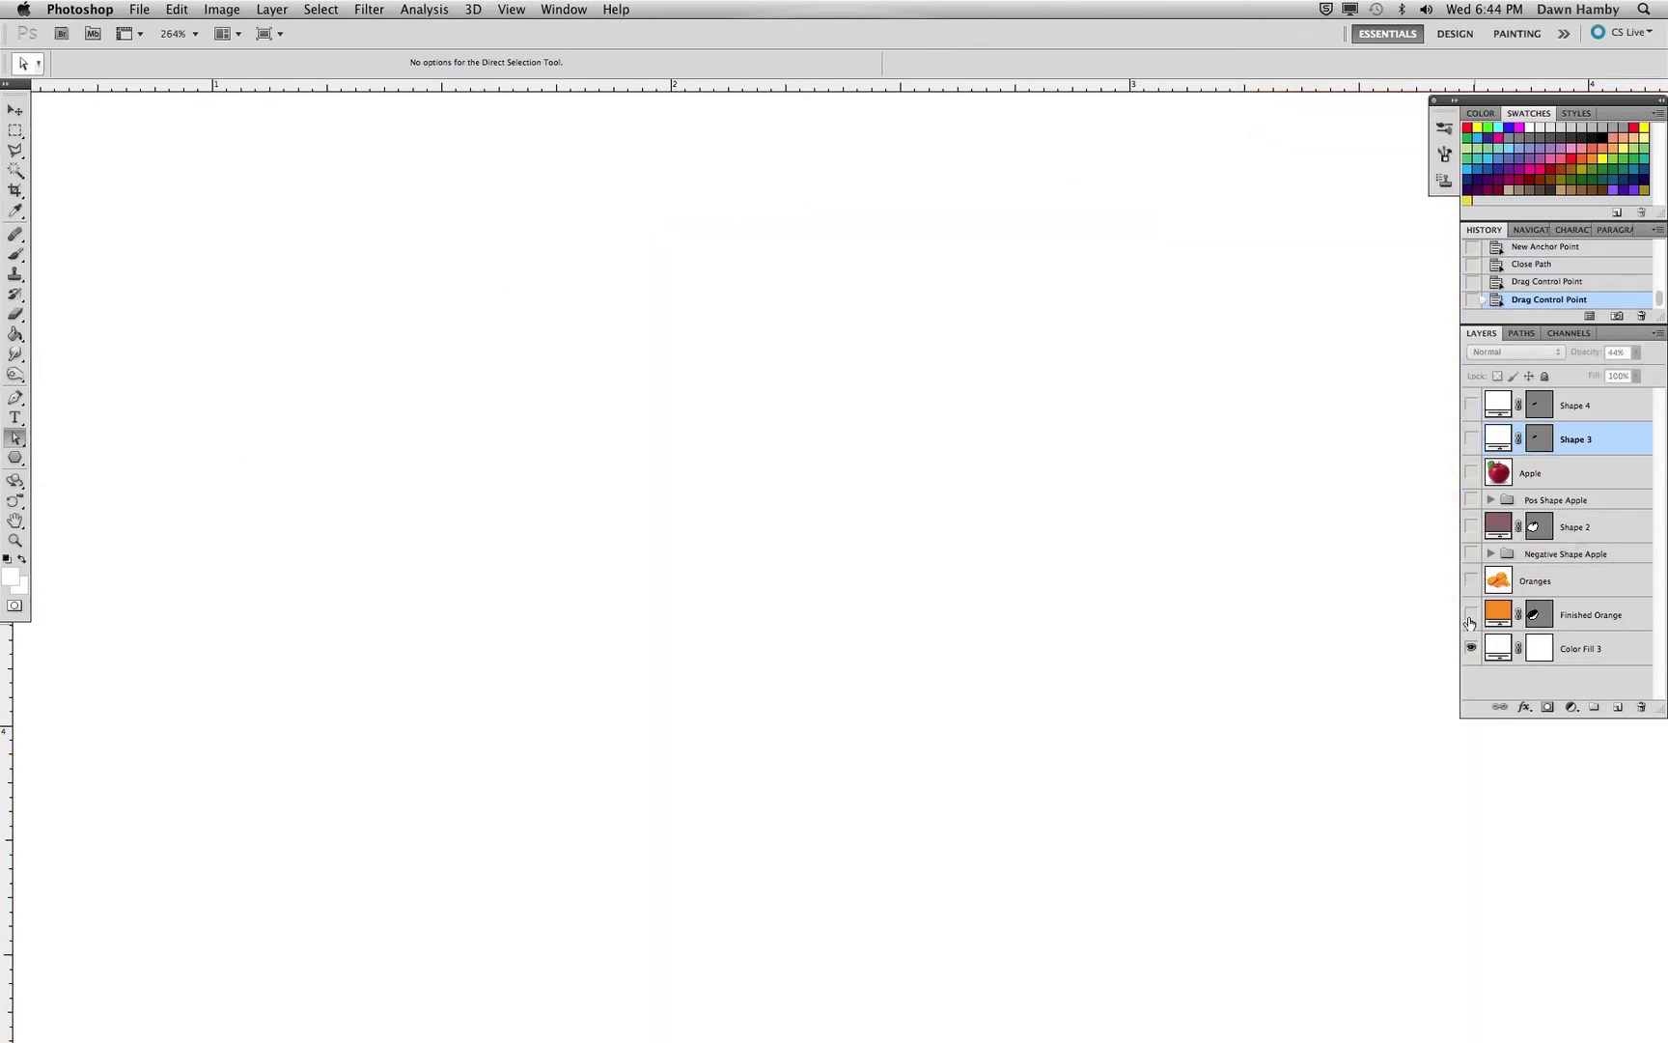
left_click(1470, 614)
key("super+minus")
key("super+minus")
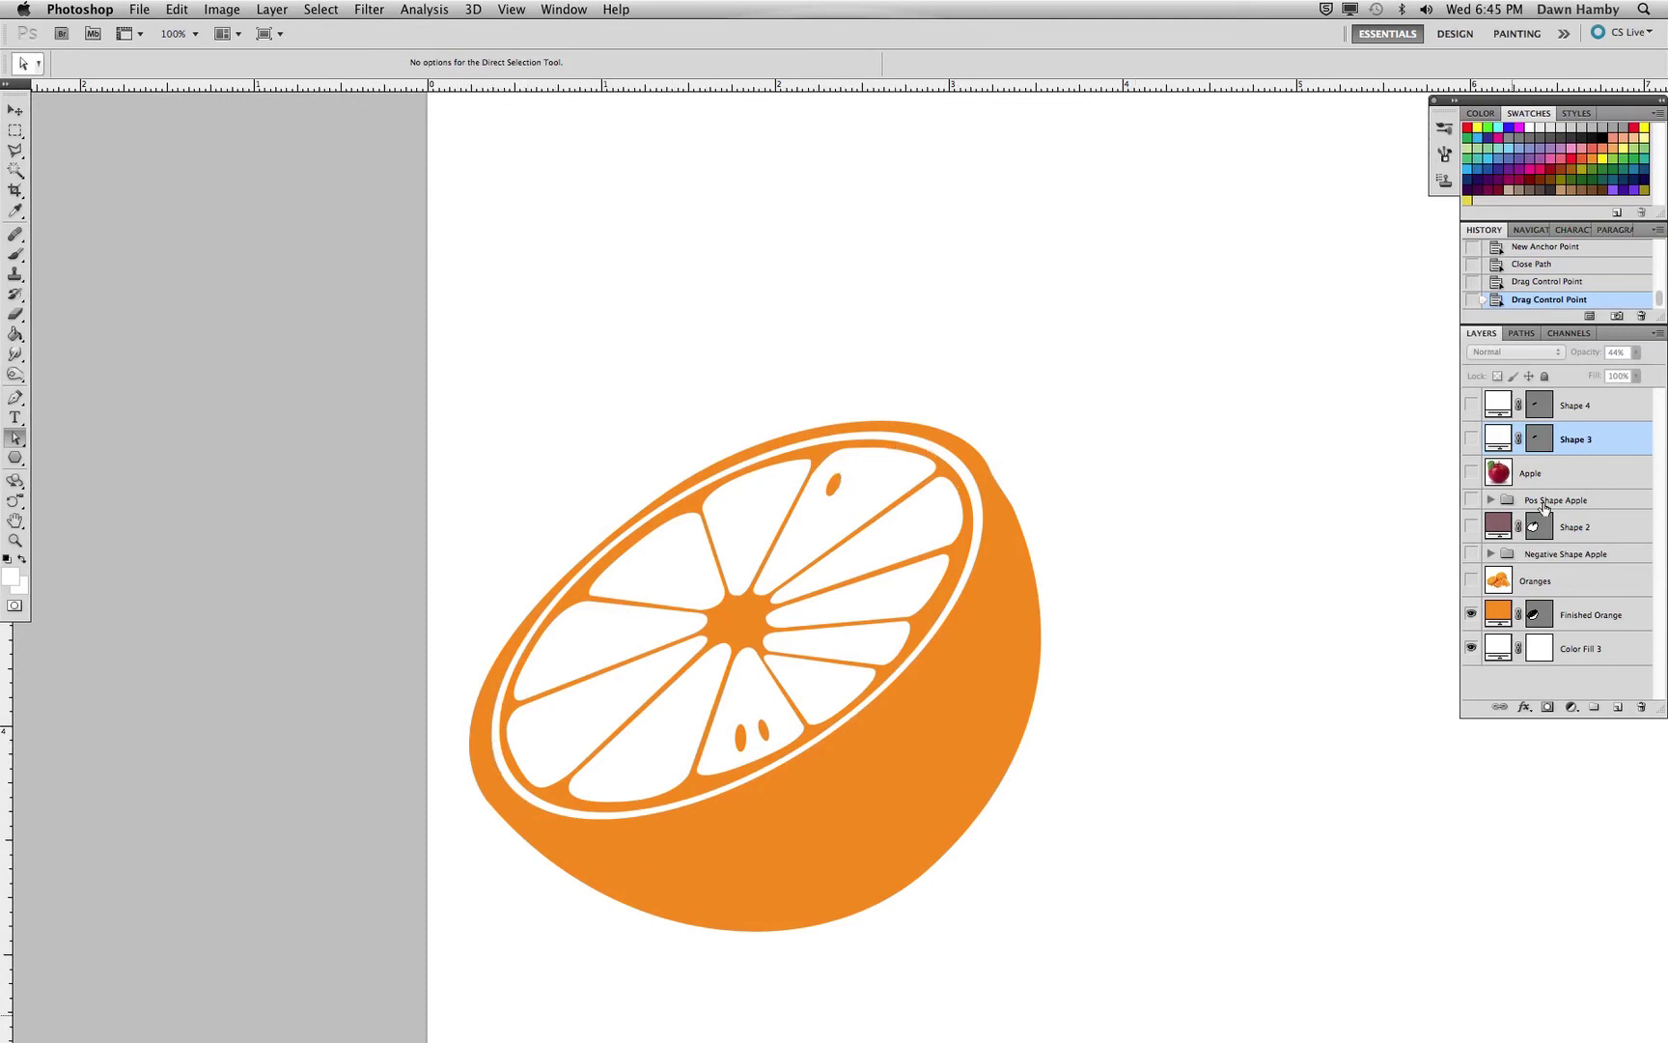
Select the Finished Orange path and drag a handle to reshape the white rind ring's curve.
left_click(1547, 616)
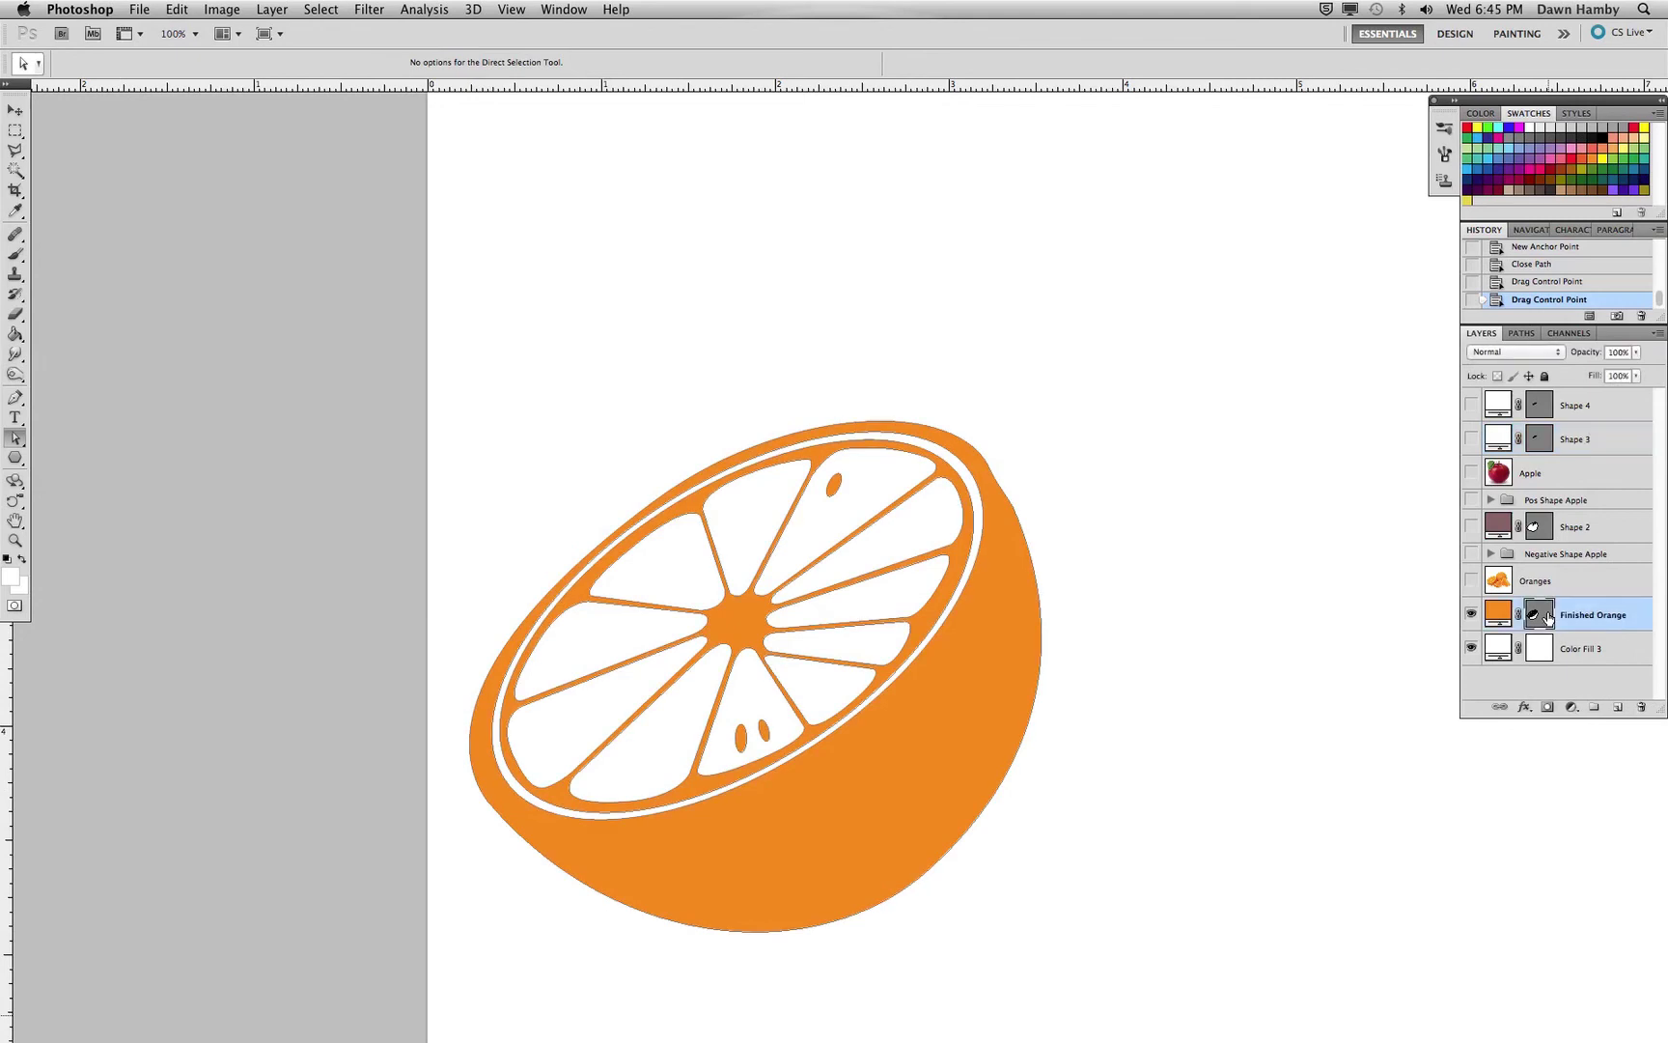
left_click(914, 669)
left_click_drag(905, 666, 914, 680)
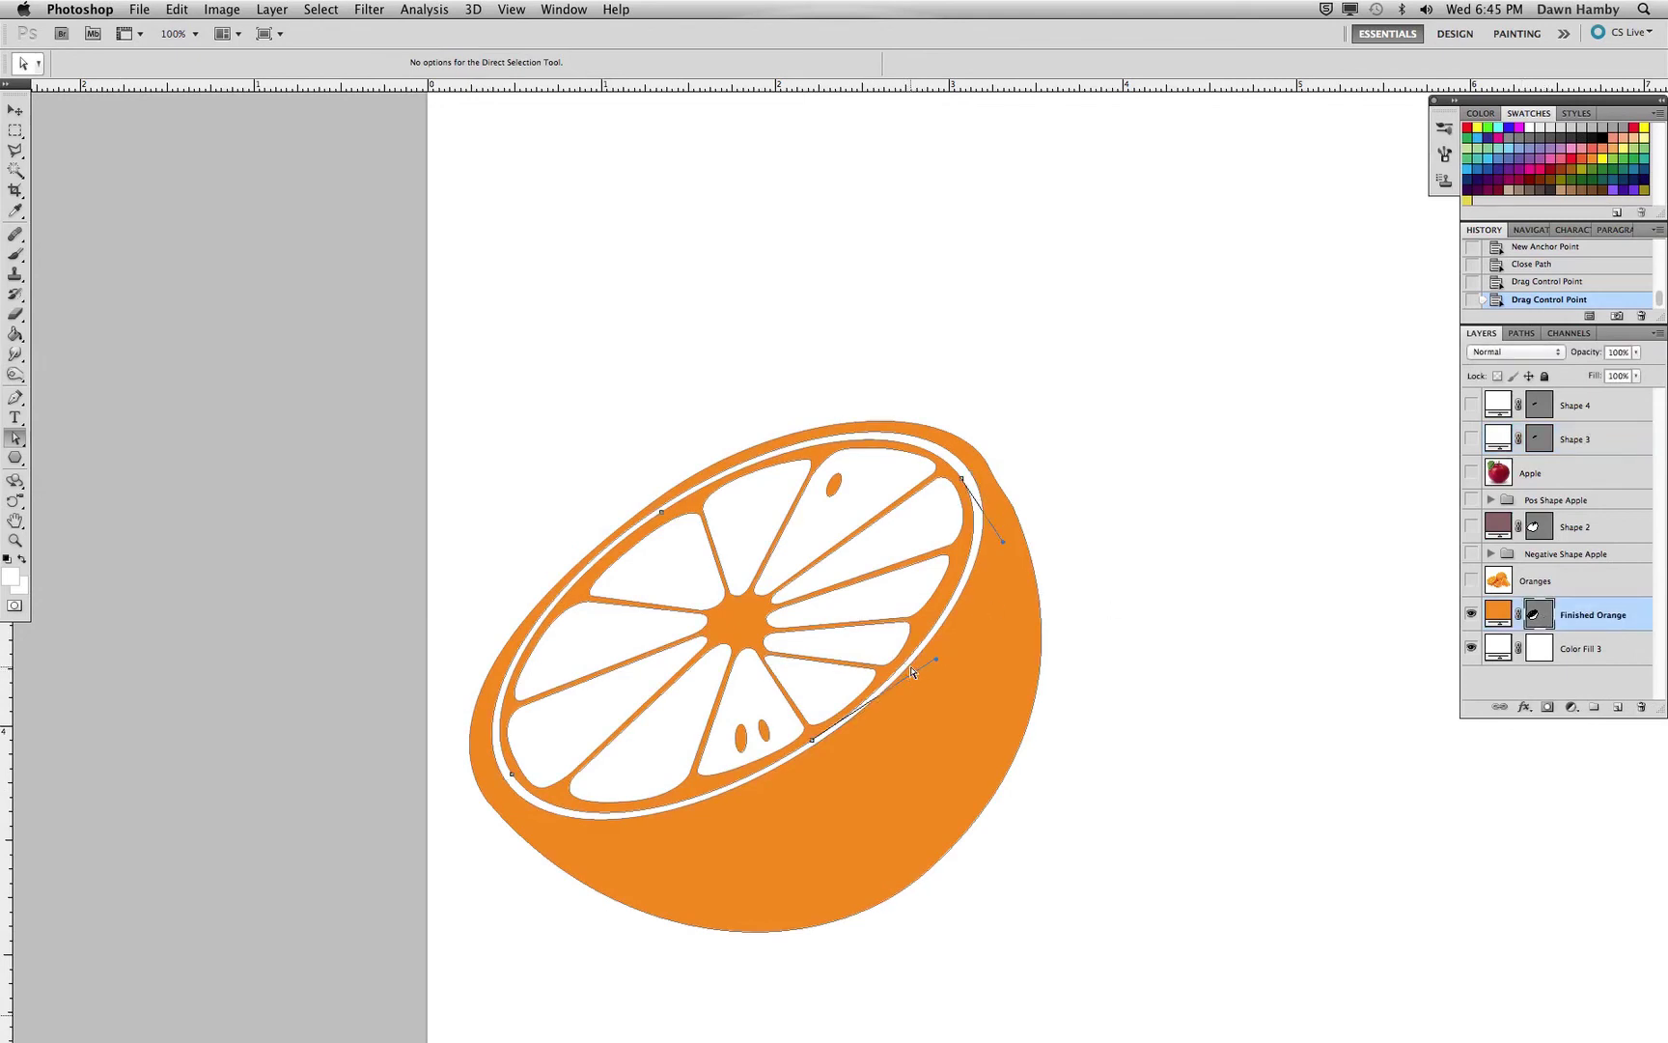